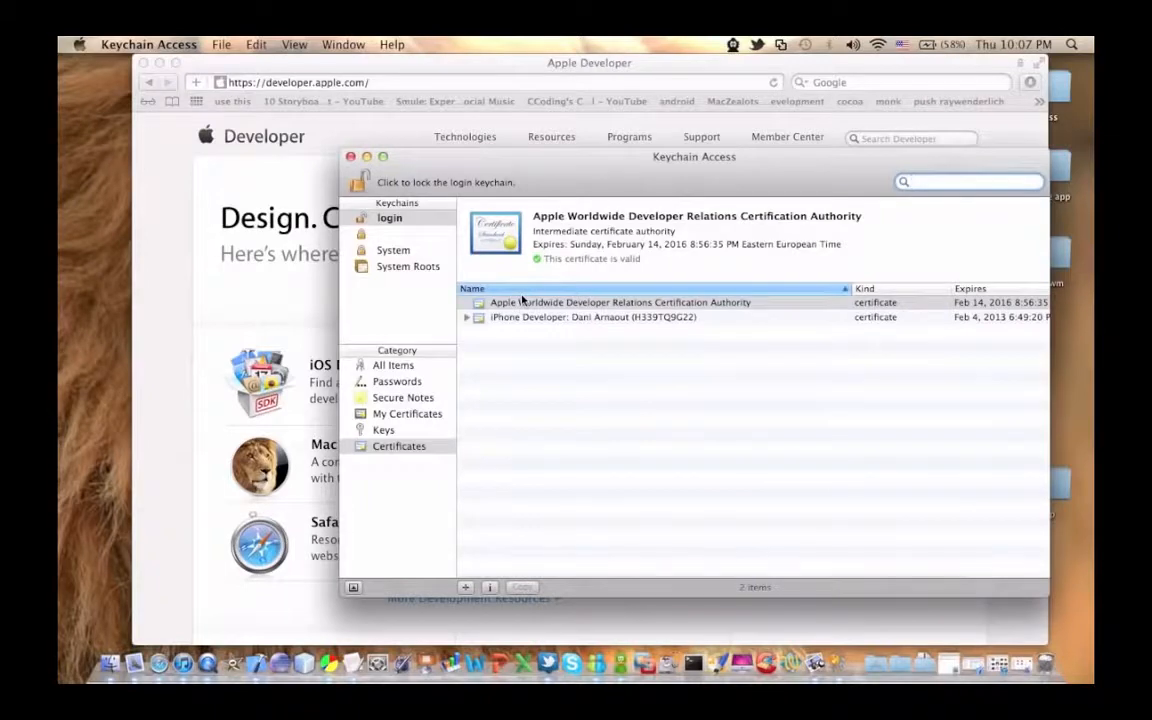
Step: Start a certificate request from a certificate authority with the Certificate Assistant and enter the user's email address
left_click(399, 446)
left_click(150, 44)
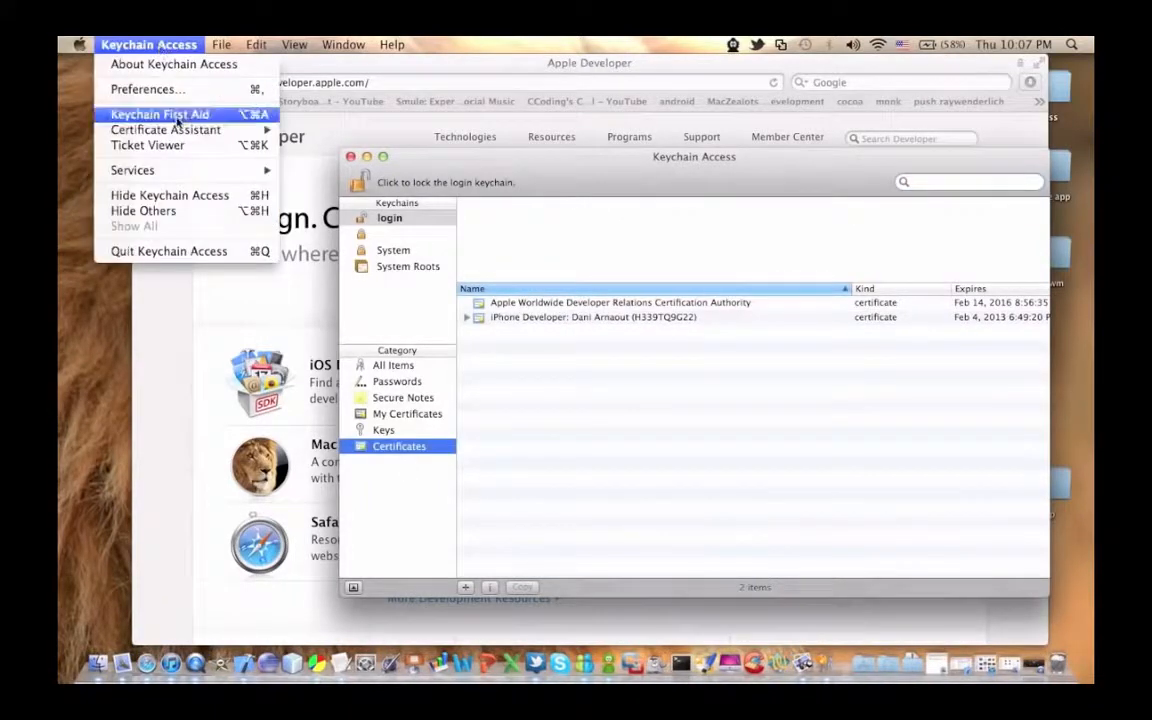
mouse_move(200, 129)
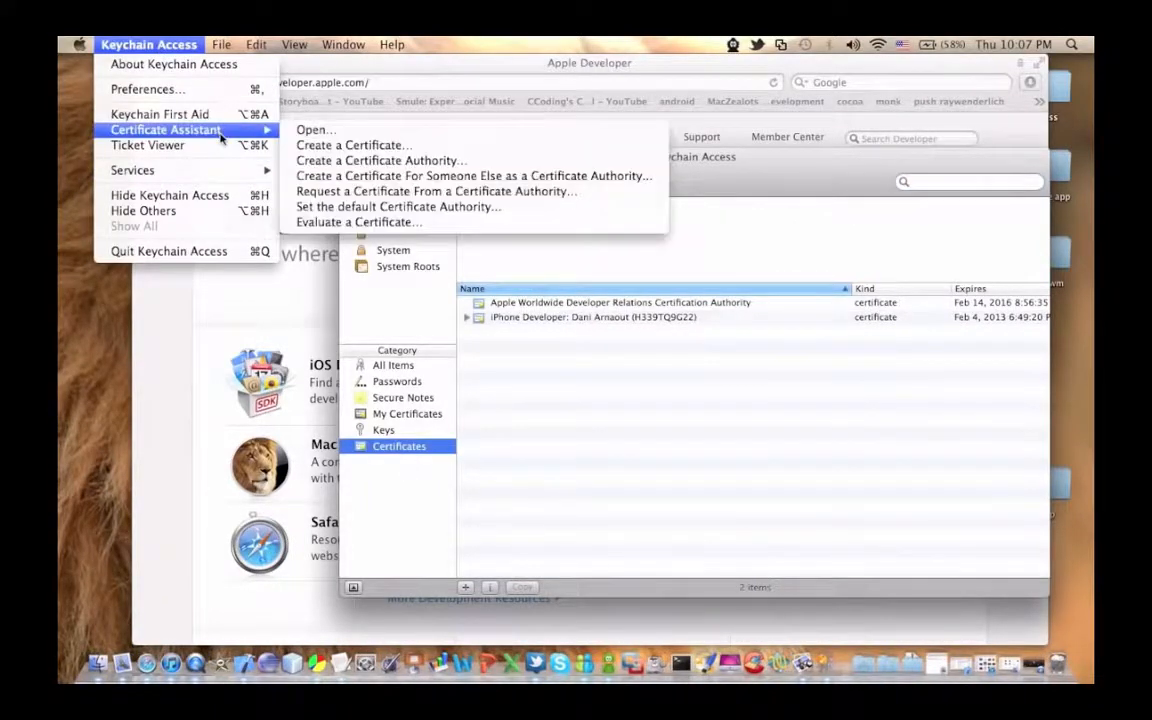
left_click(437, 191)
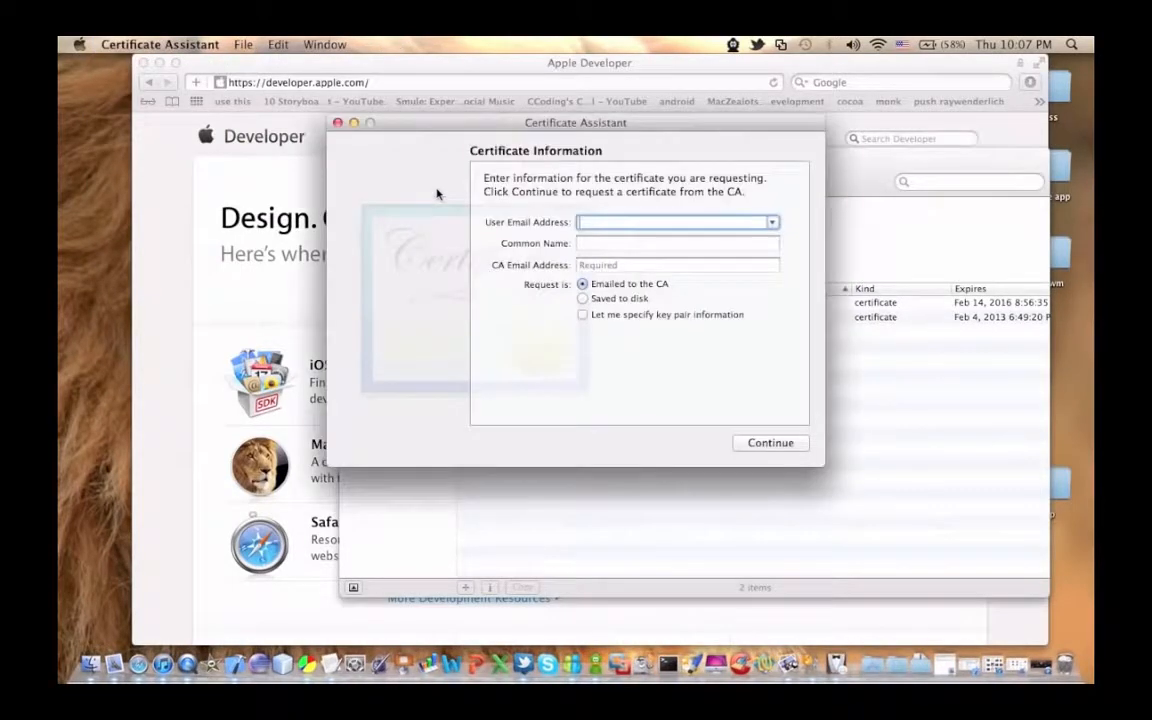
key("Tab")
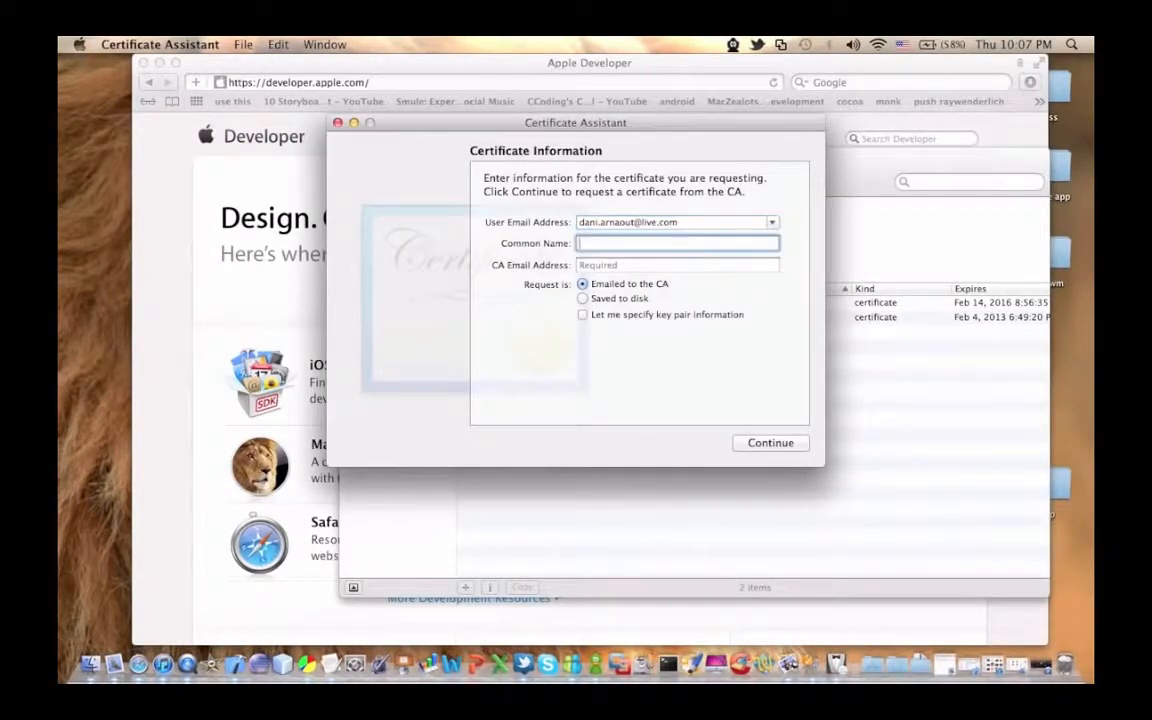
Step: Enter the developer's full name as the common name, have the request saved to disk, and enable specifying key pair information
key("Tab")
left_click(634, 240)
key("Tab")
left_click(630, 298)
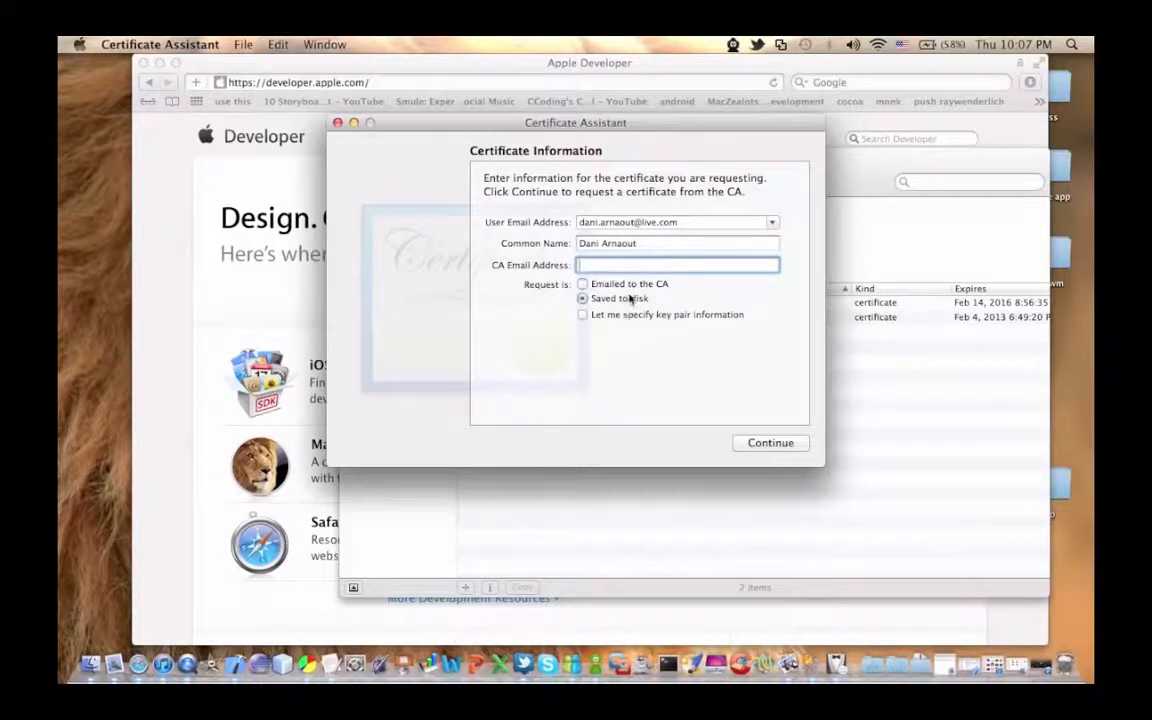
left_click(627, 316)
Step: Save the certificate signing request to the Desktop with a 2048-bit RSA key pair and finish the assistant
left_click(766, 444)
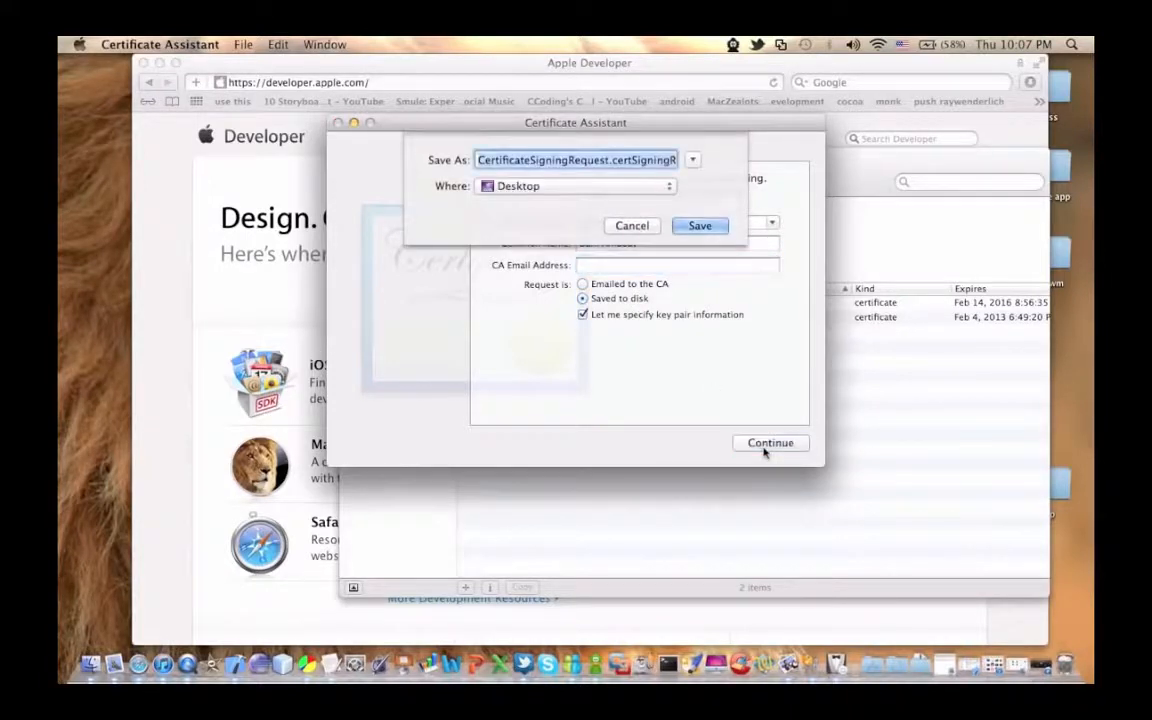
left_click(702, 226)
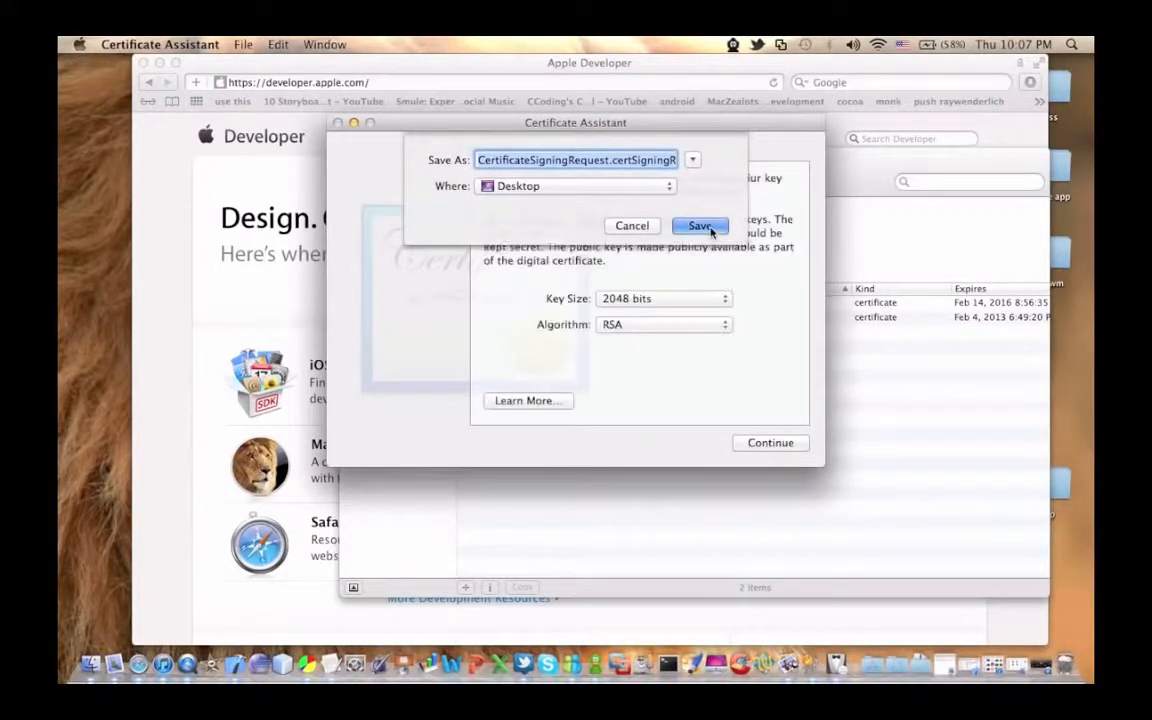
left_click(766, 442)
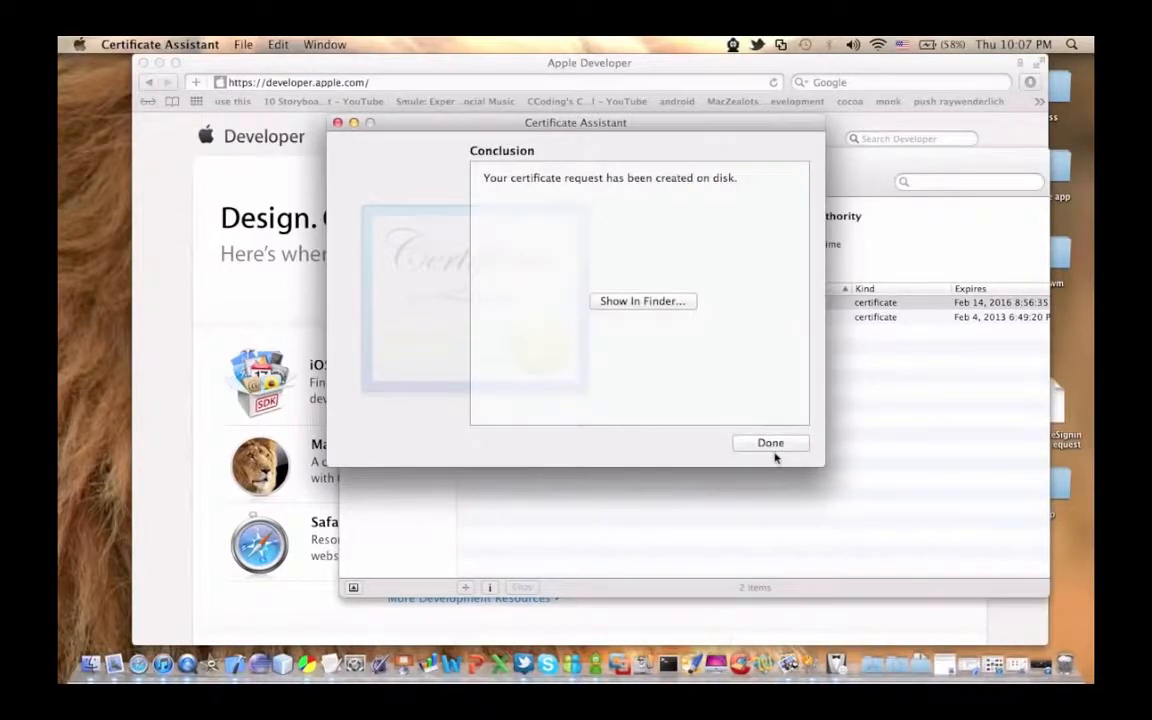
left_click(770, 442)
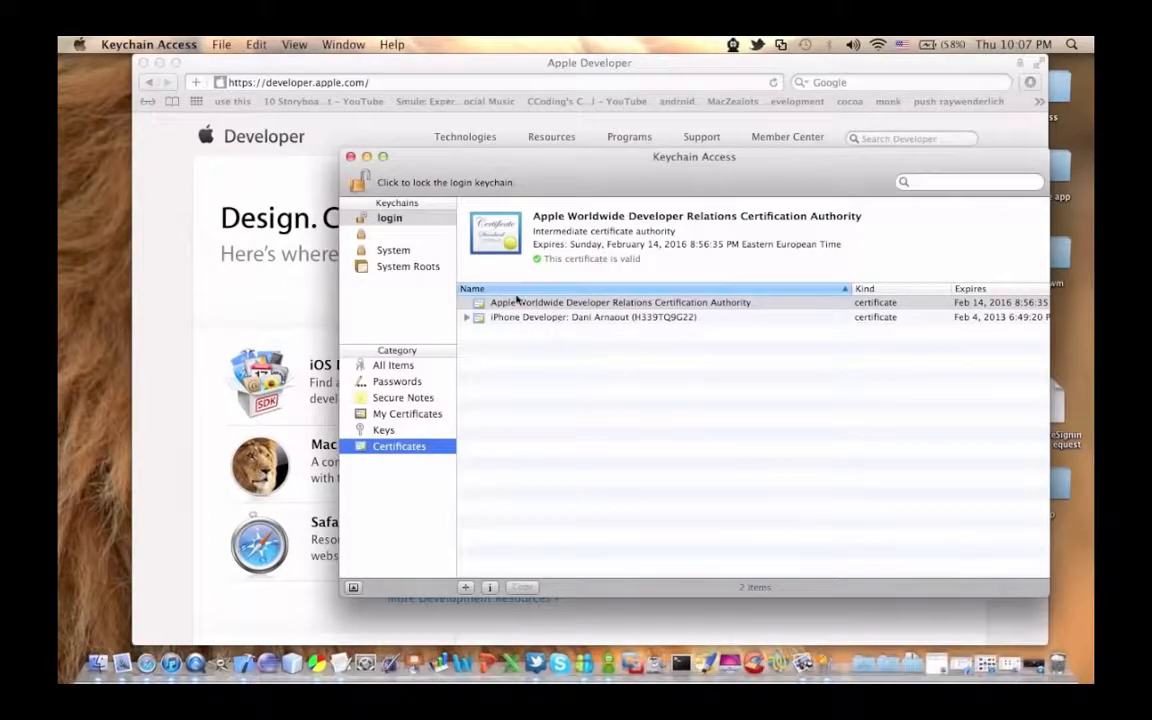
Step: Switch to Safari and sign in to the iOS Dev Center with the Apple ID account password
left_click(291, 301)
left_click(378, 370)
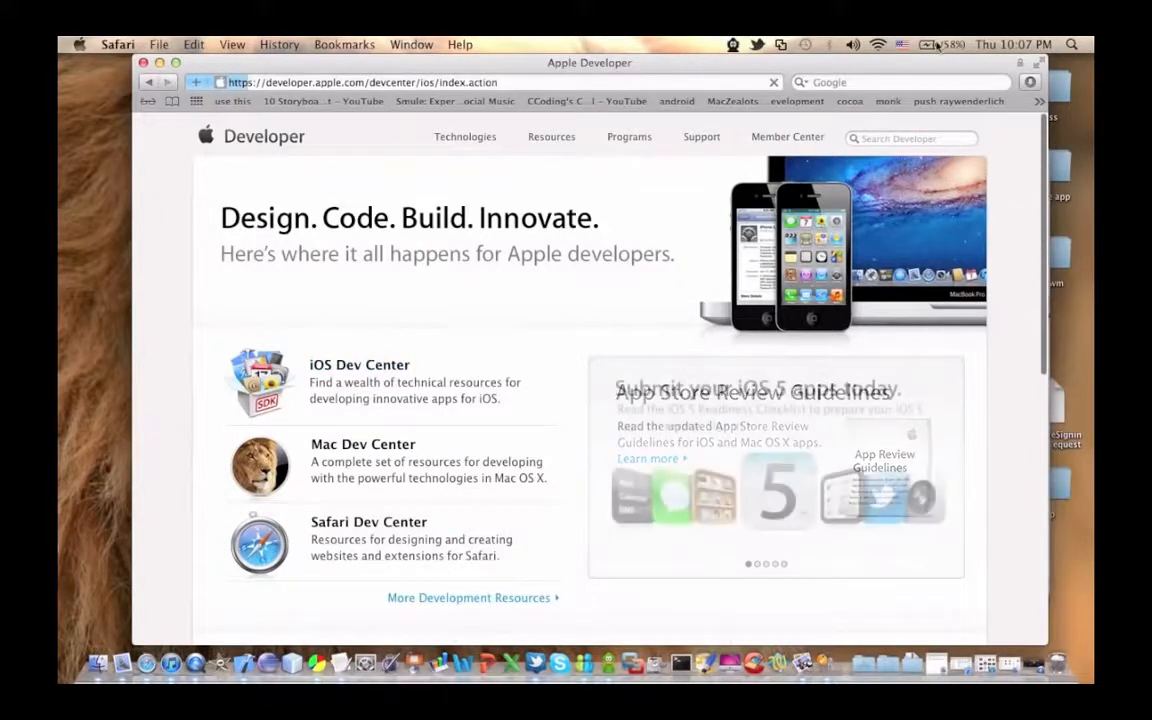
left_click(1057, 418)
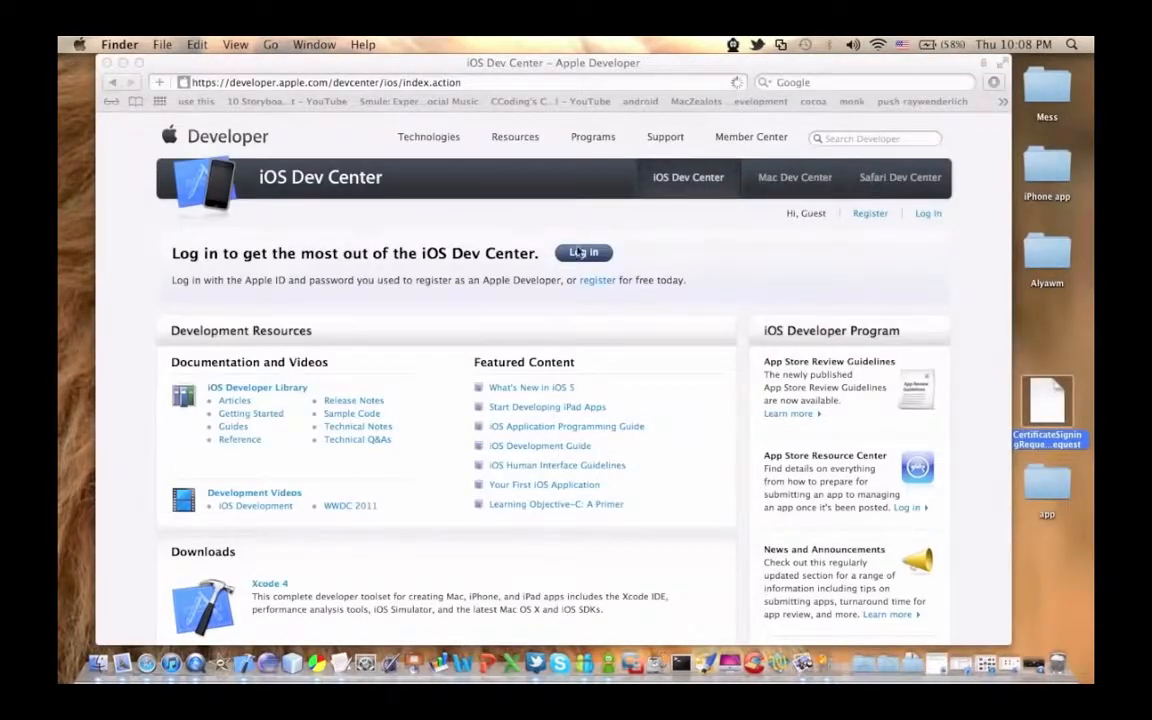
left_click(583, 256)
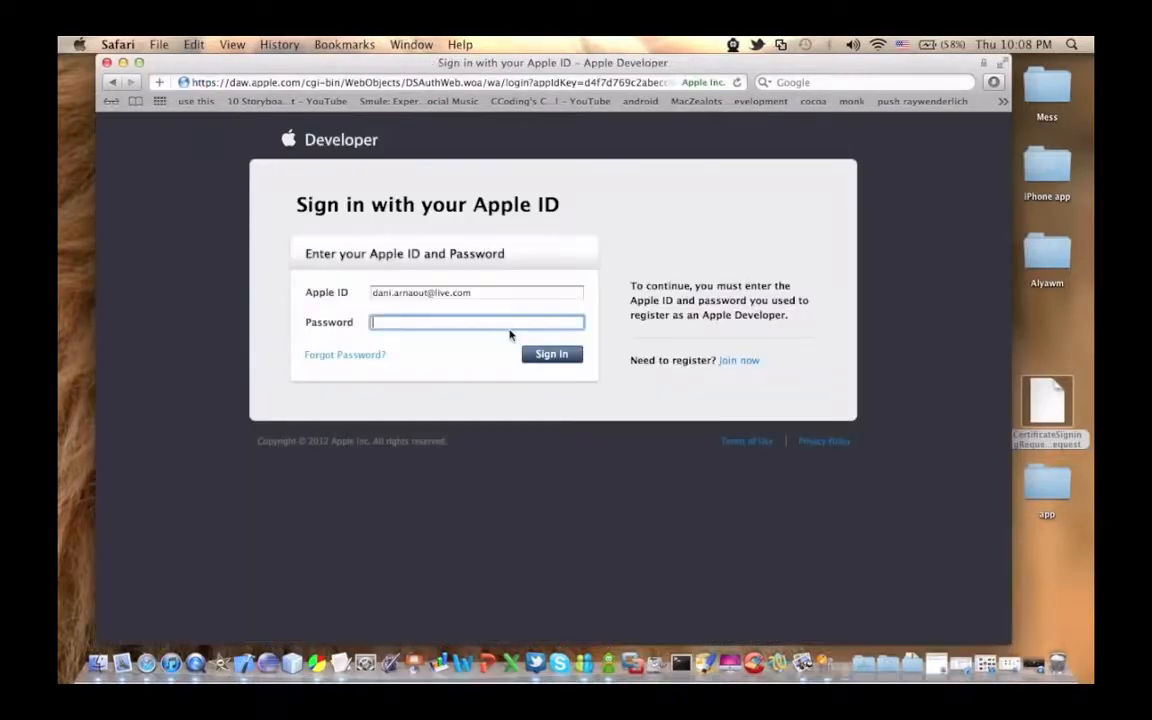
type("••••••••••")
key("Return")
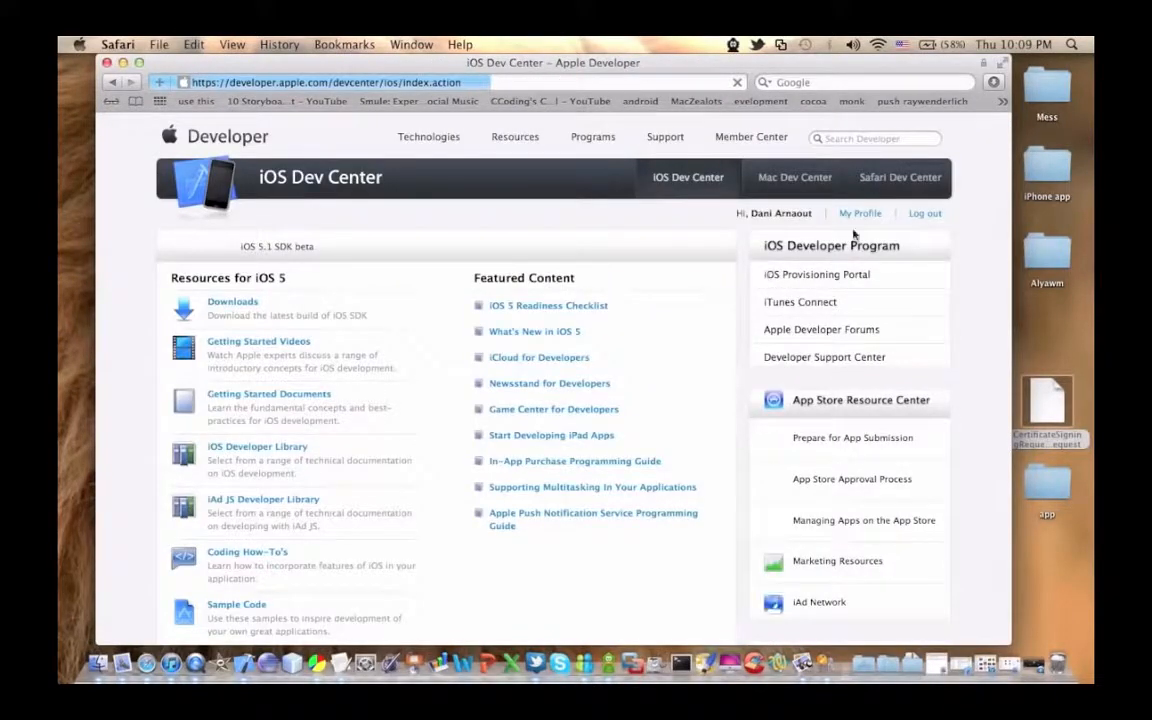
Step: Request a distribution certificate in the iOS Provisioning Portal by submitting the CertificateSigningRequest file from the Desktop
left_click(828, 275)
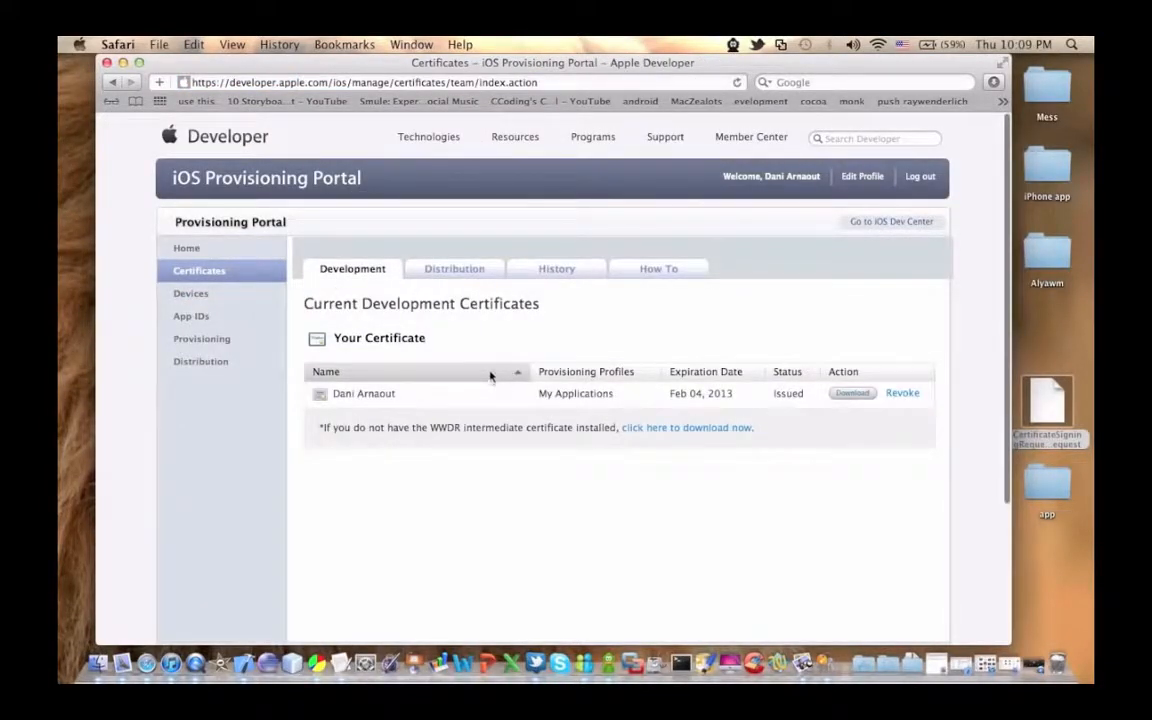
left_click(479, 271)
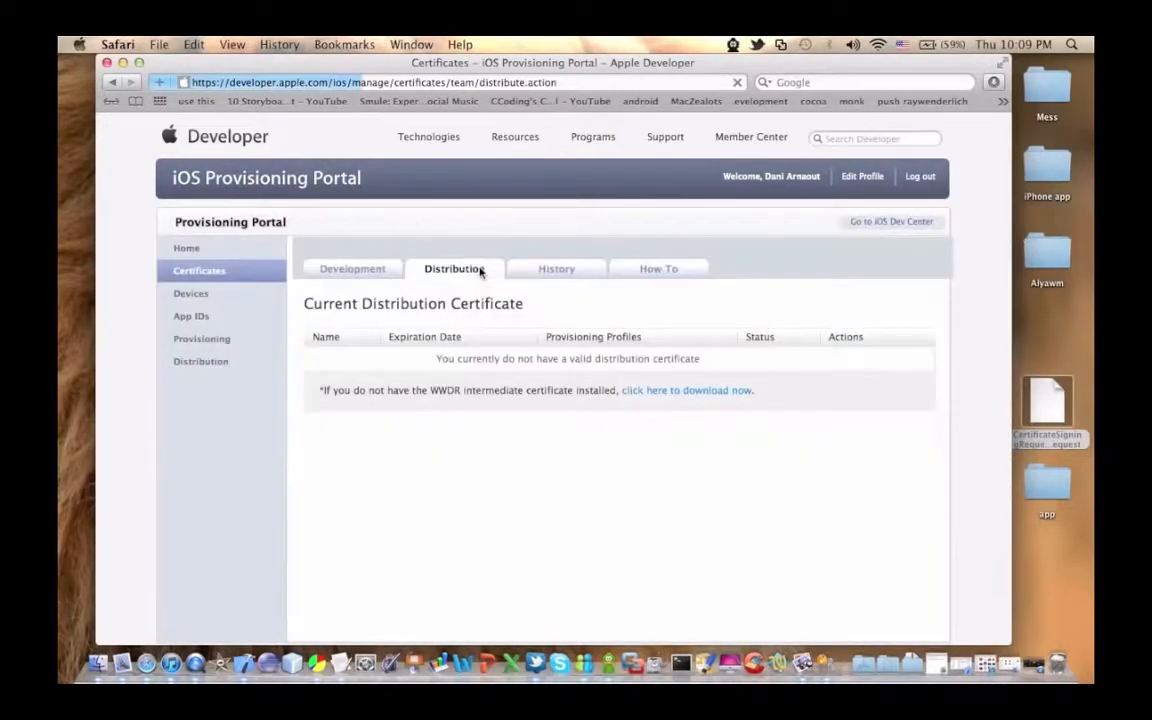
left_click(890, 362)
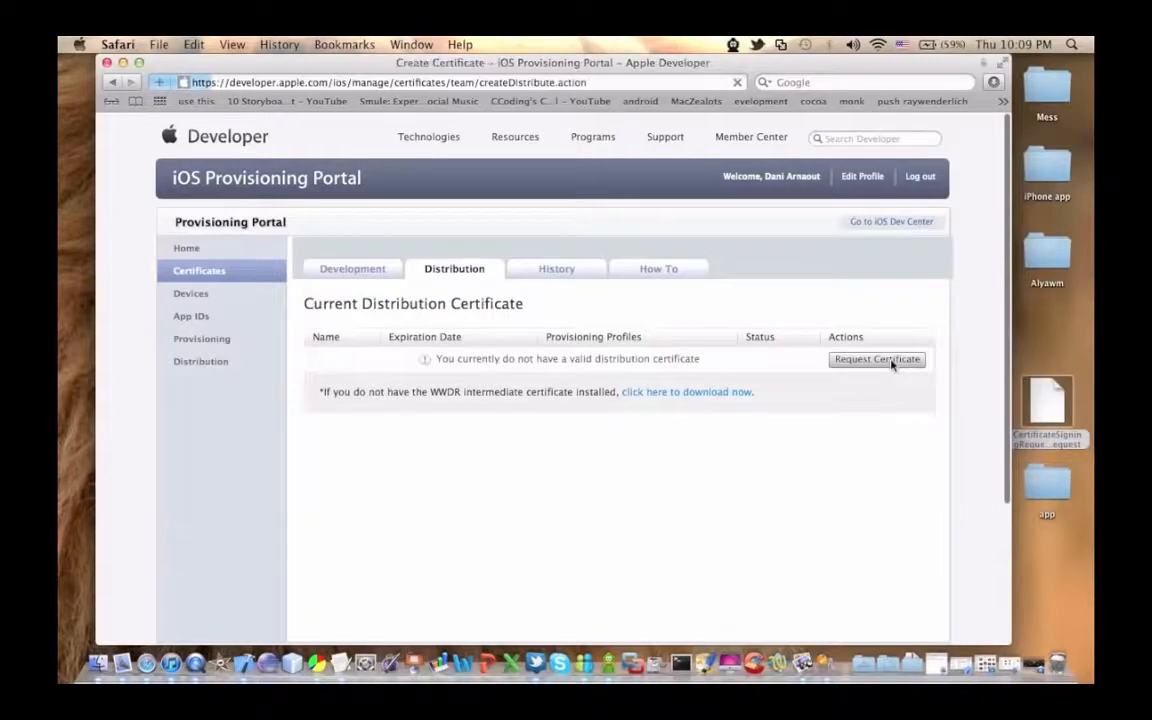
scroll(575, 345, "down", 5)
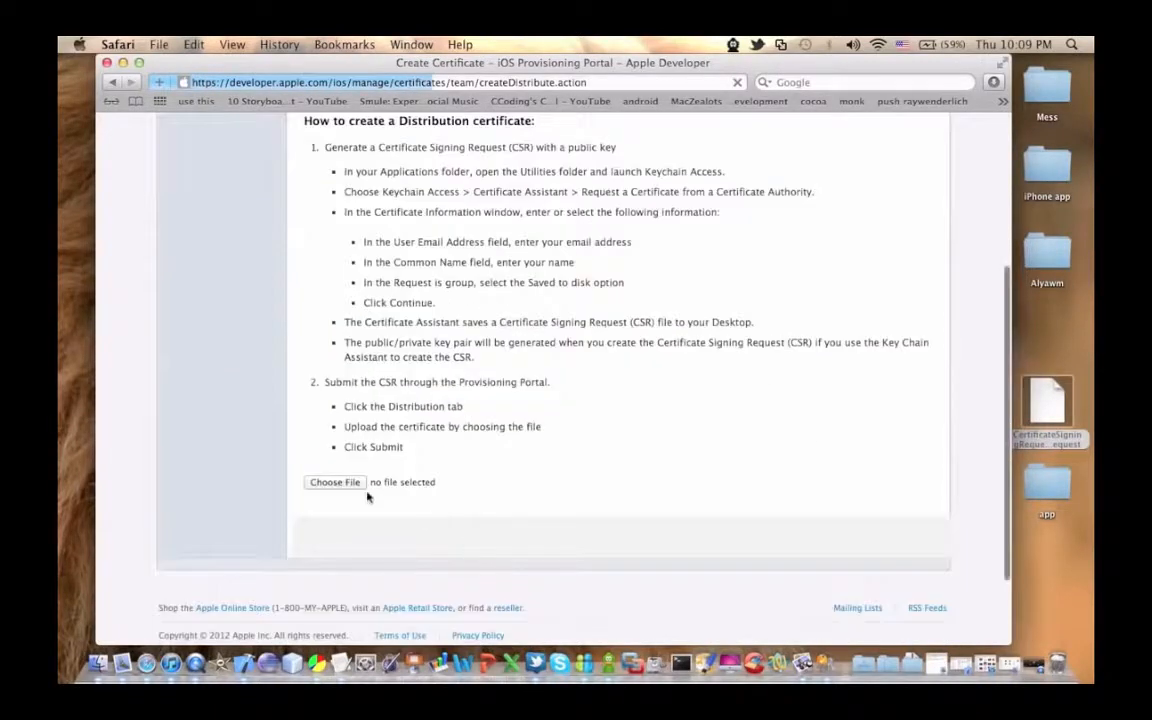
left_click(335, 482)
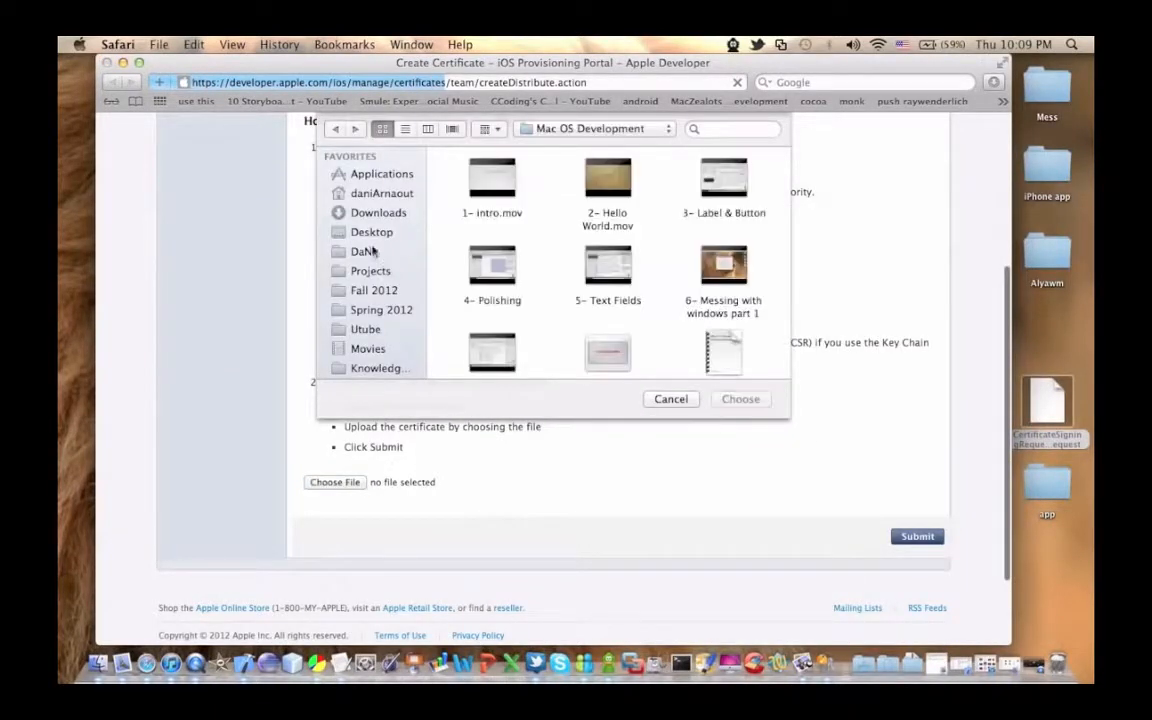
left_click(376, 232)
double_click(726, 182)
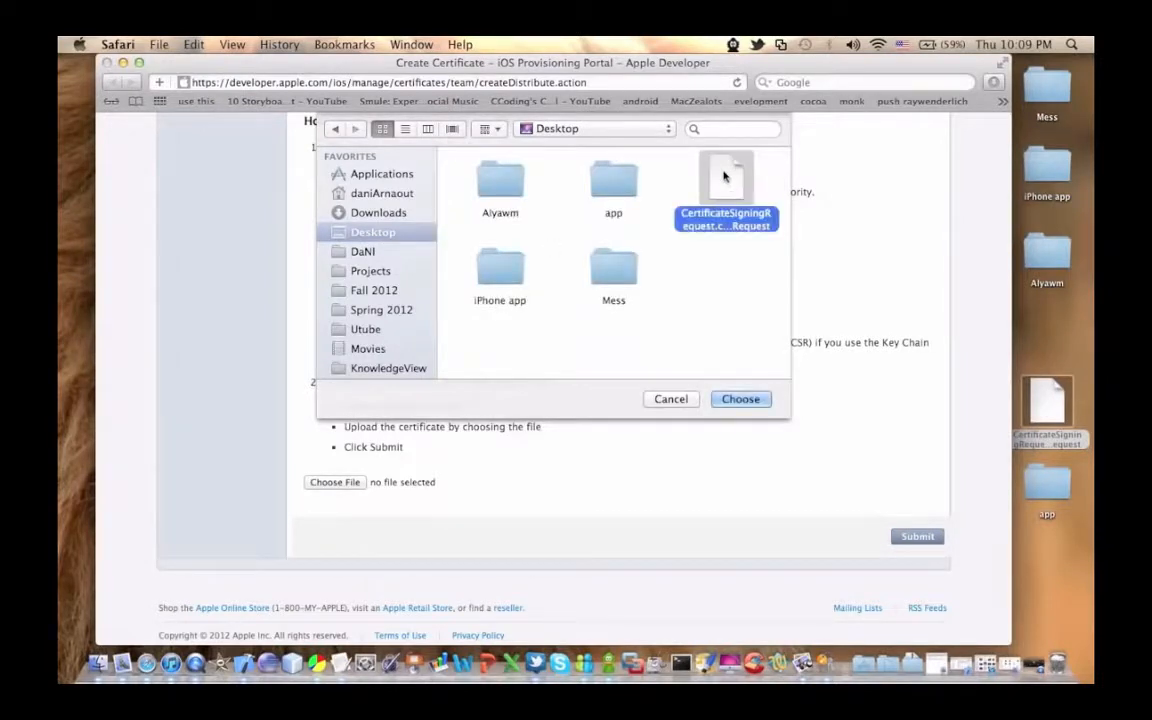
left_click(917, 536)
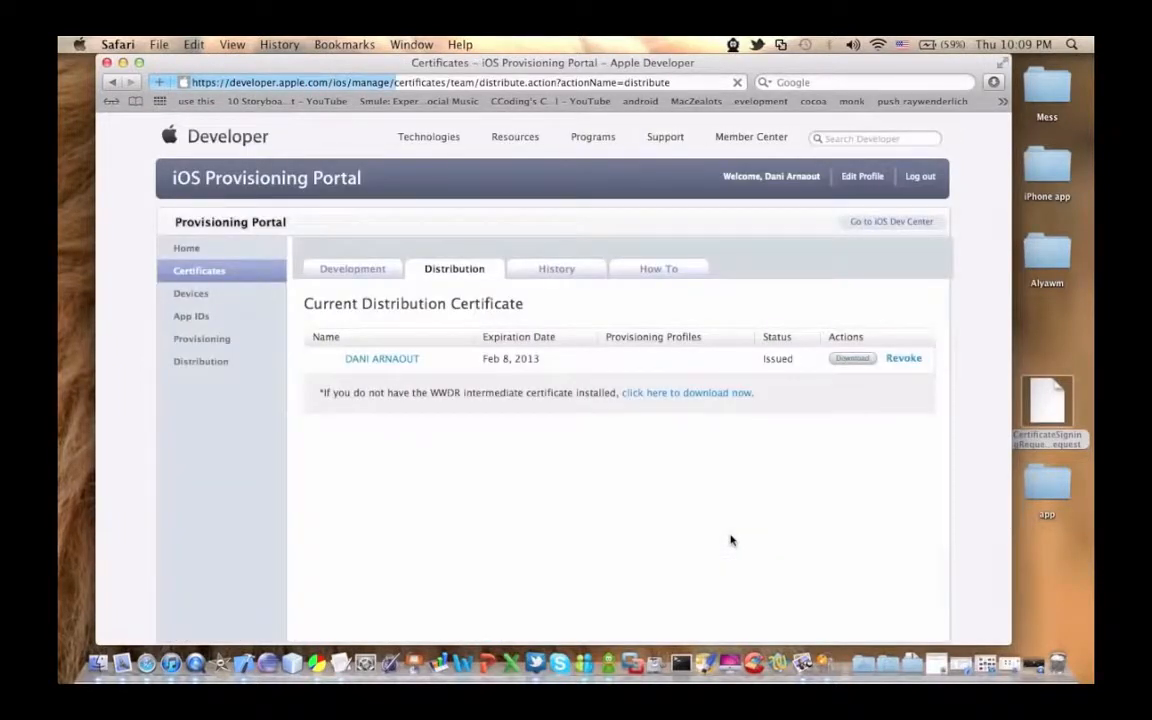
Step: Download the issued distribution certificate and install it in Keychain Access from the Downloads folder
left_click(852, 359)
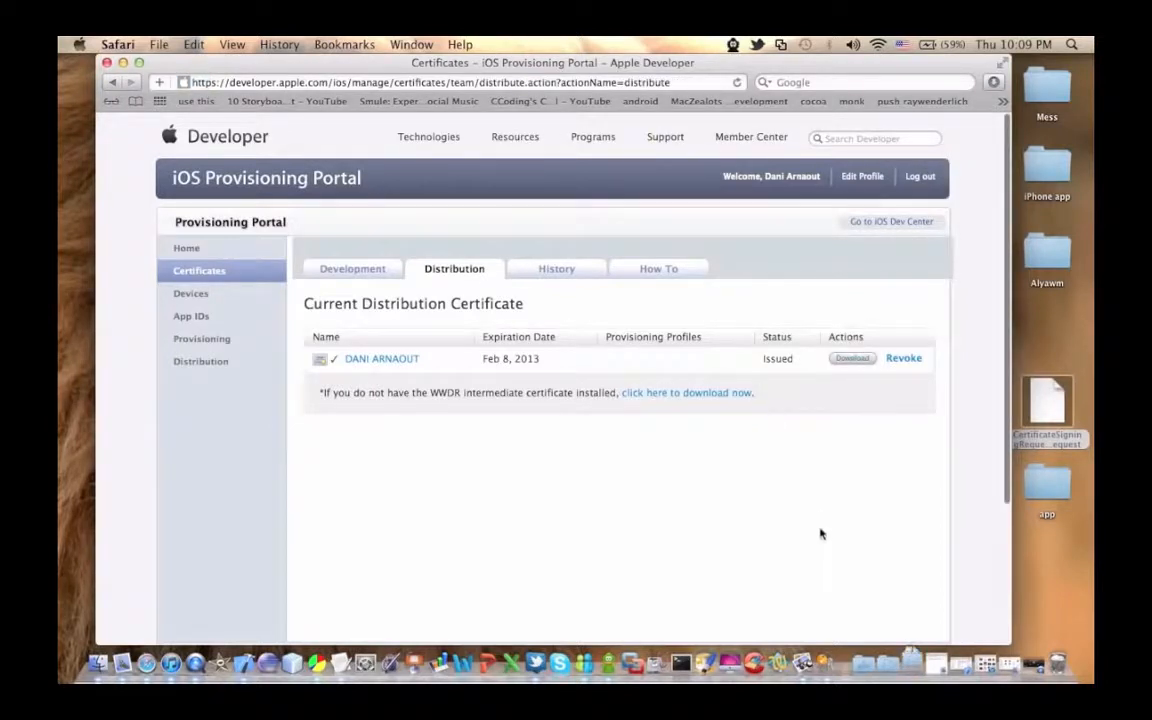
left_click(914, 668)
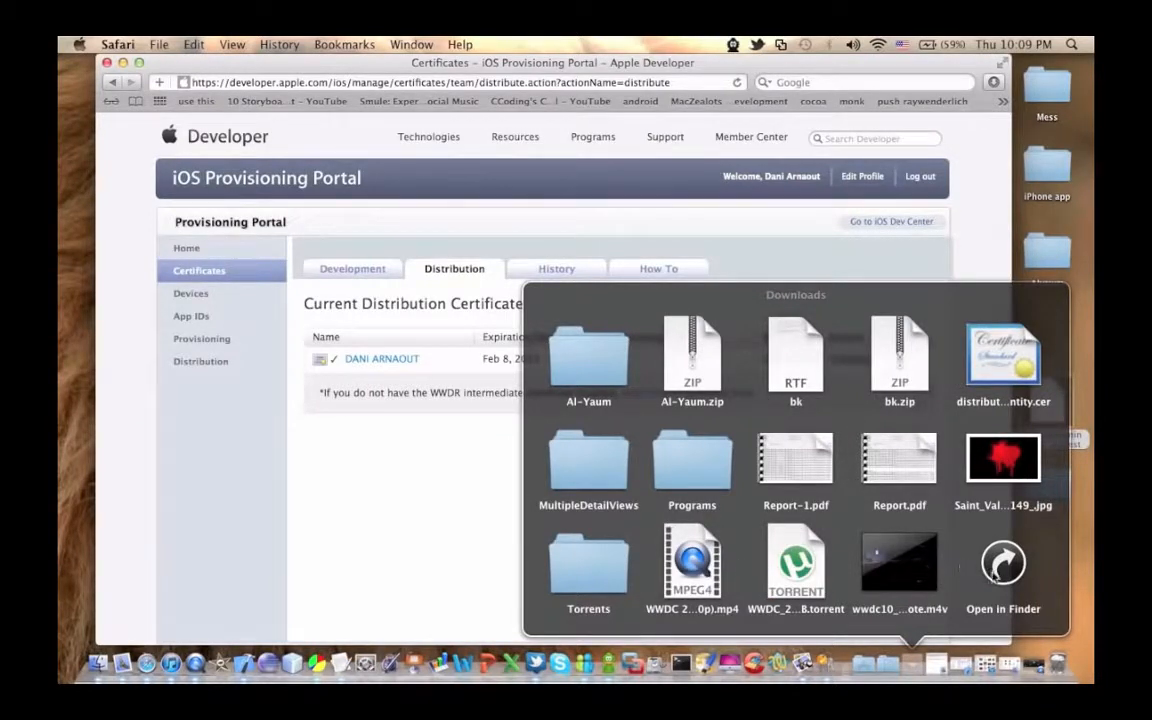
left_click(1005, 360)
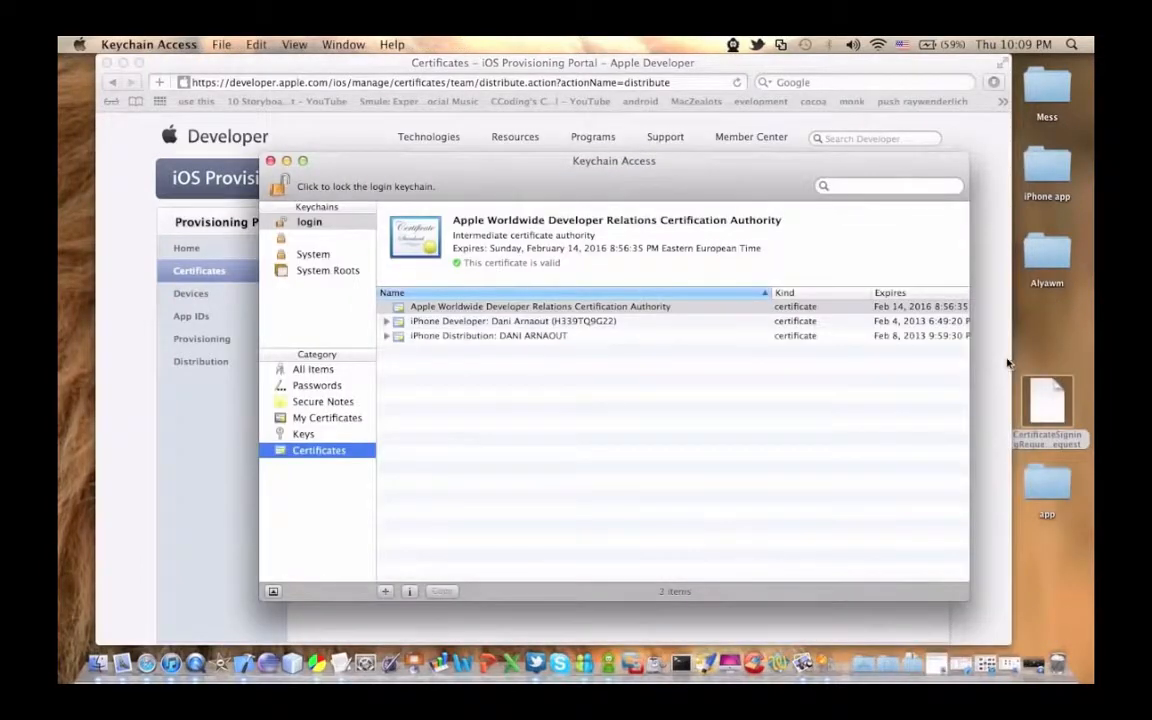
left_click(440, 336)
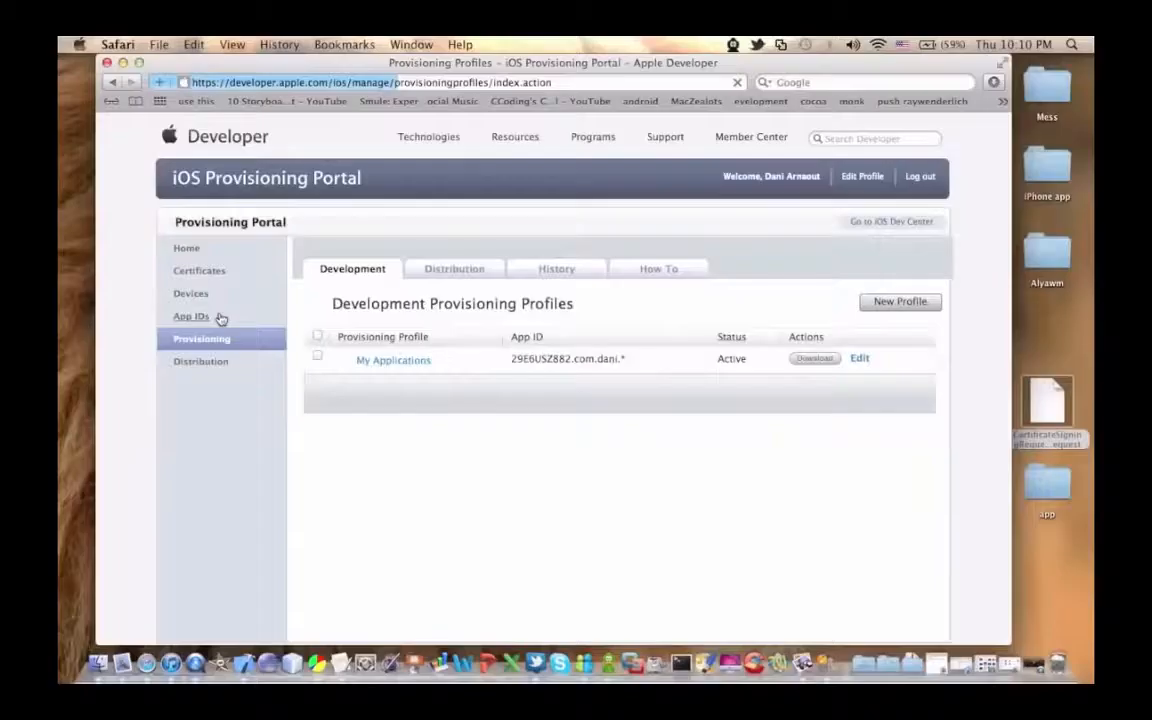
Step: Start a new App Store distribution provisioning profile and name it "Distribute Apps"
left_click(453, 272)
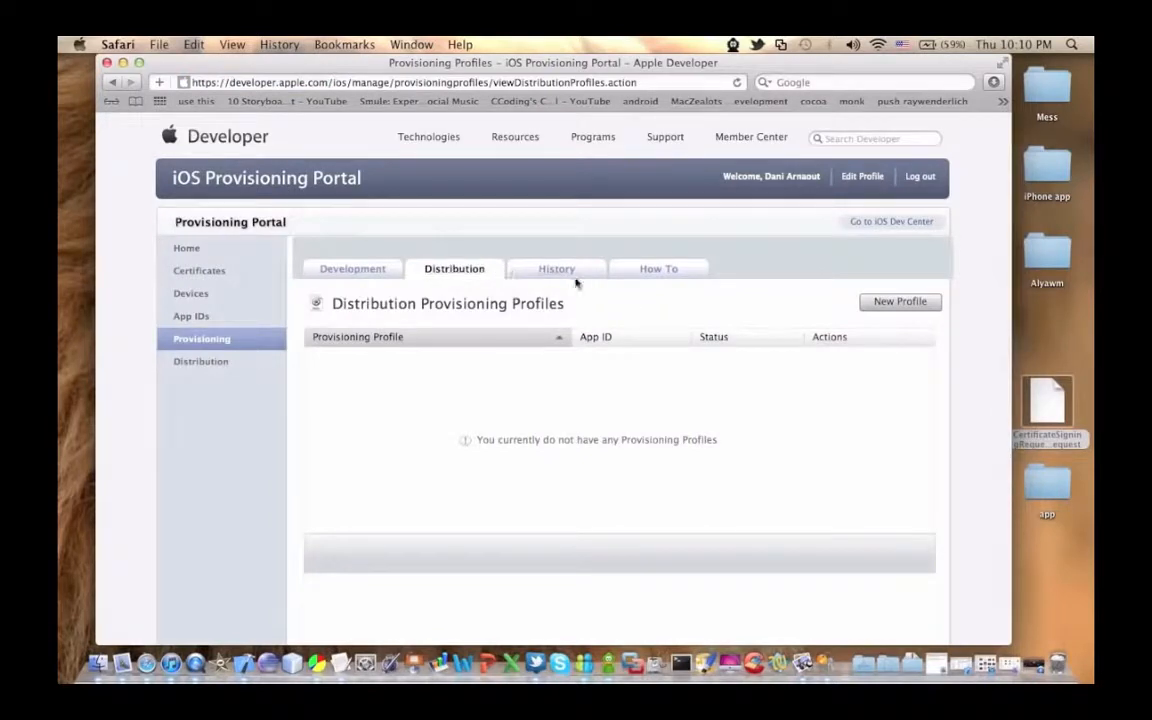
left_click(908, 304)
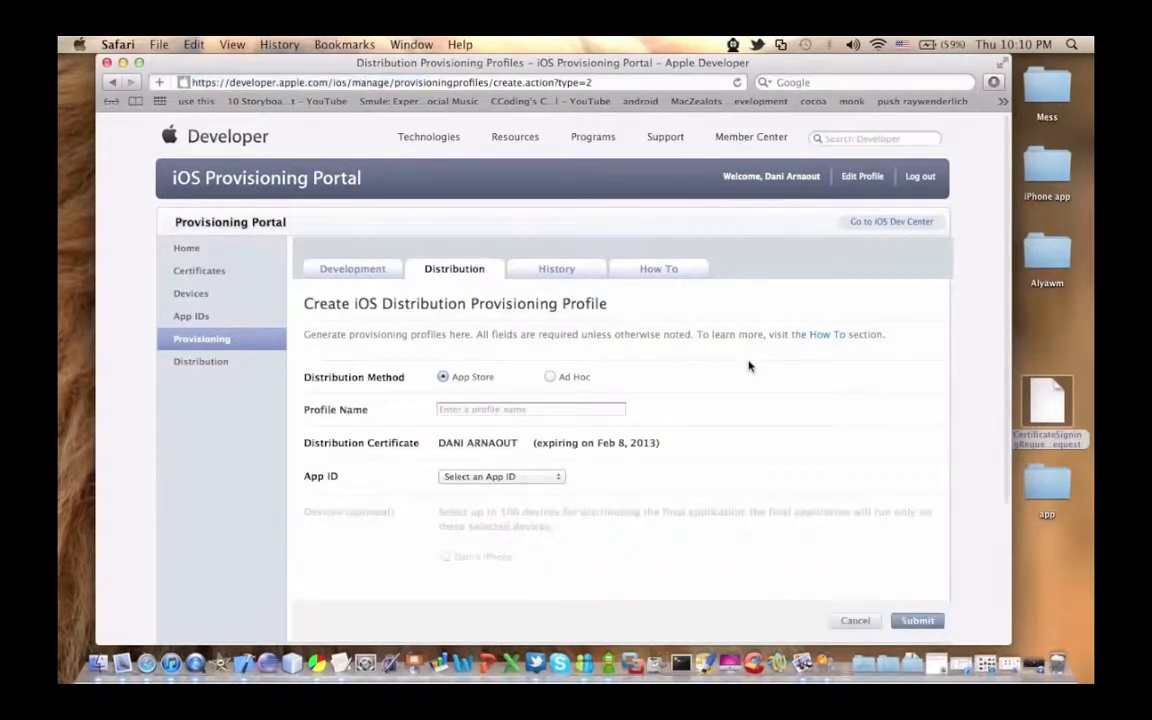
left_click(581, 408)
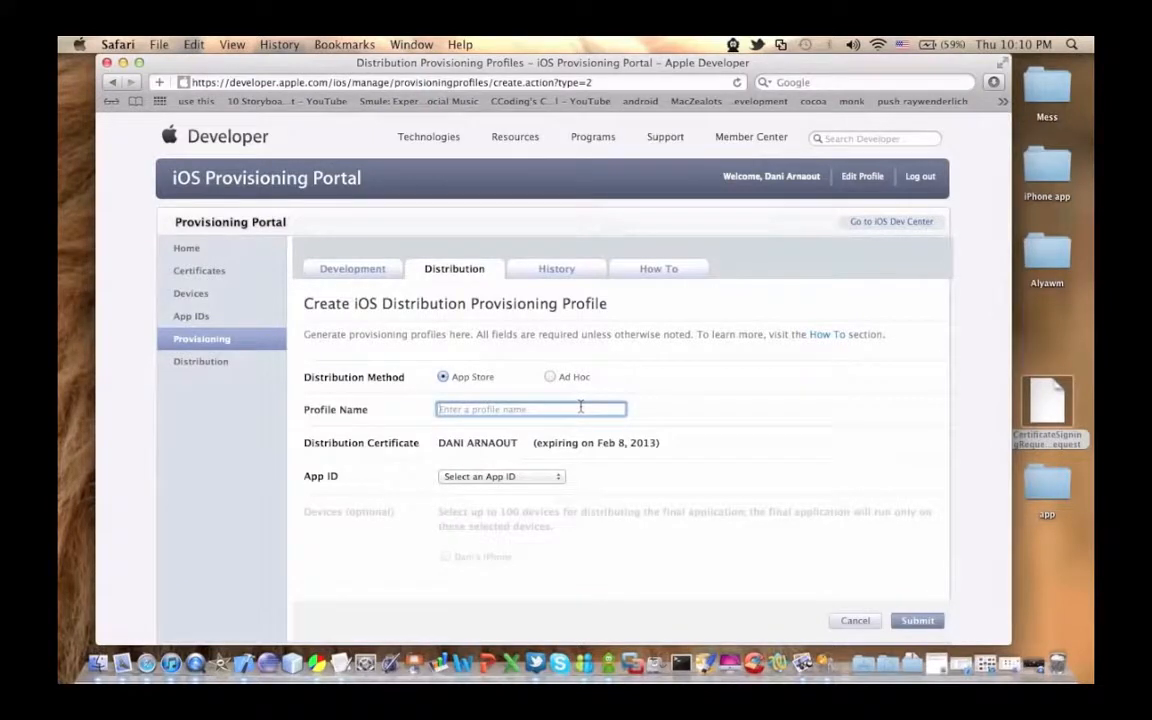
type("Distrubt")
type("e")
key("BackSpace")
key("BackSpace")
key("BackSpace")
key("BackSpace")
key("BackSpace")
key("BackSpace")
type("ribute Apps")
Step: Assign the App ID made of the developer's first name and "Applications" to the profile and submit it
left_click(535, 477)
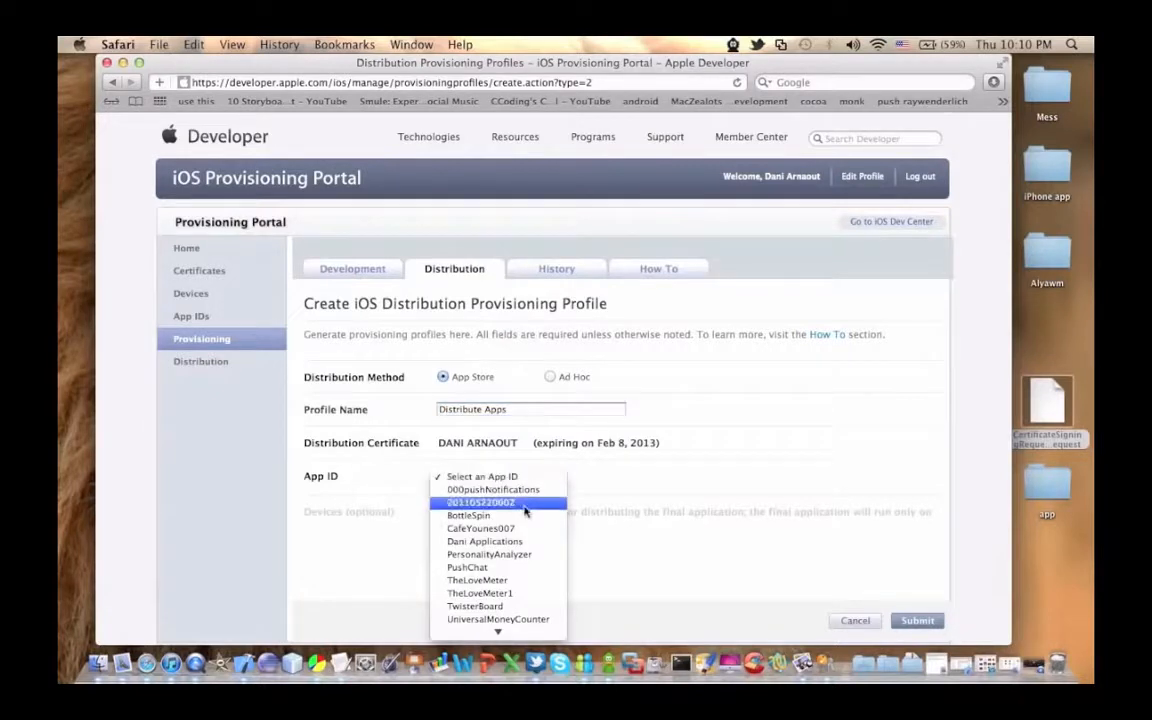
left_click(510, 542)
scroll(530, 458, "down", 3)
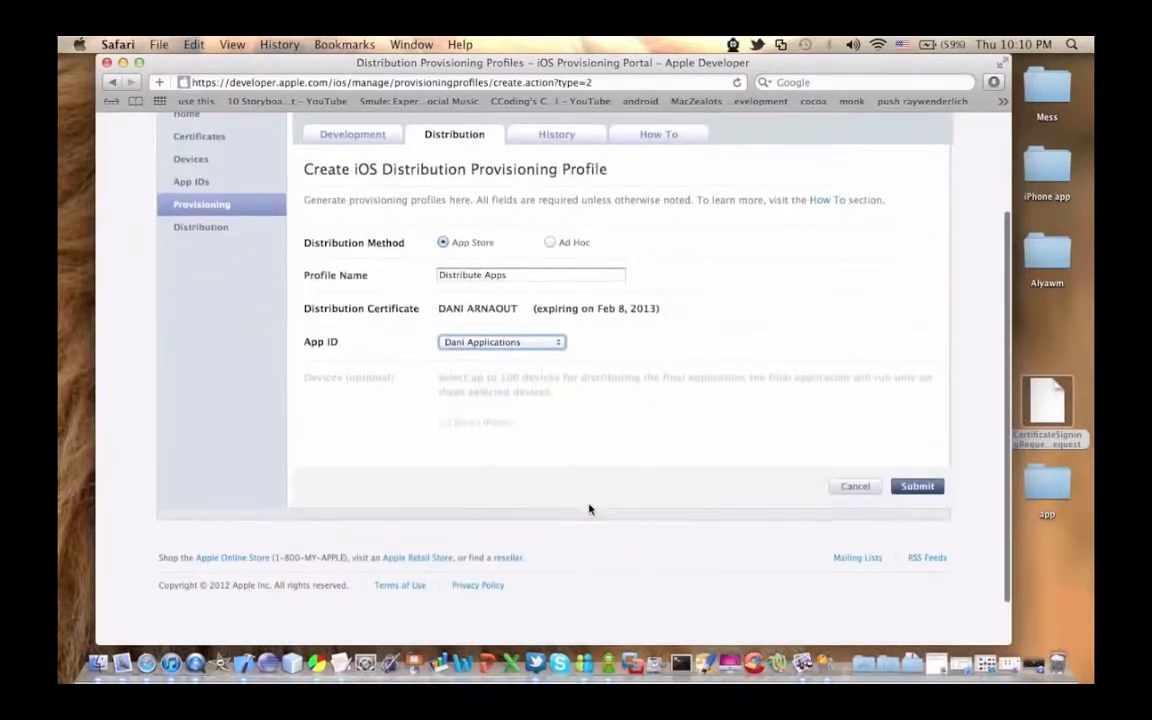
left_click(926, 489)
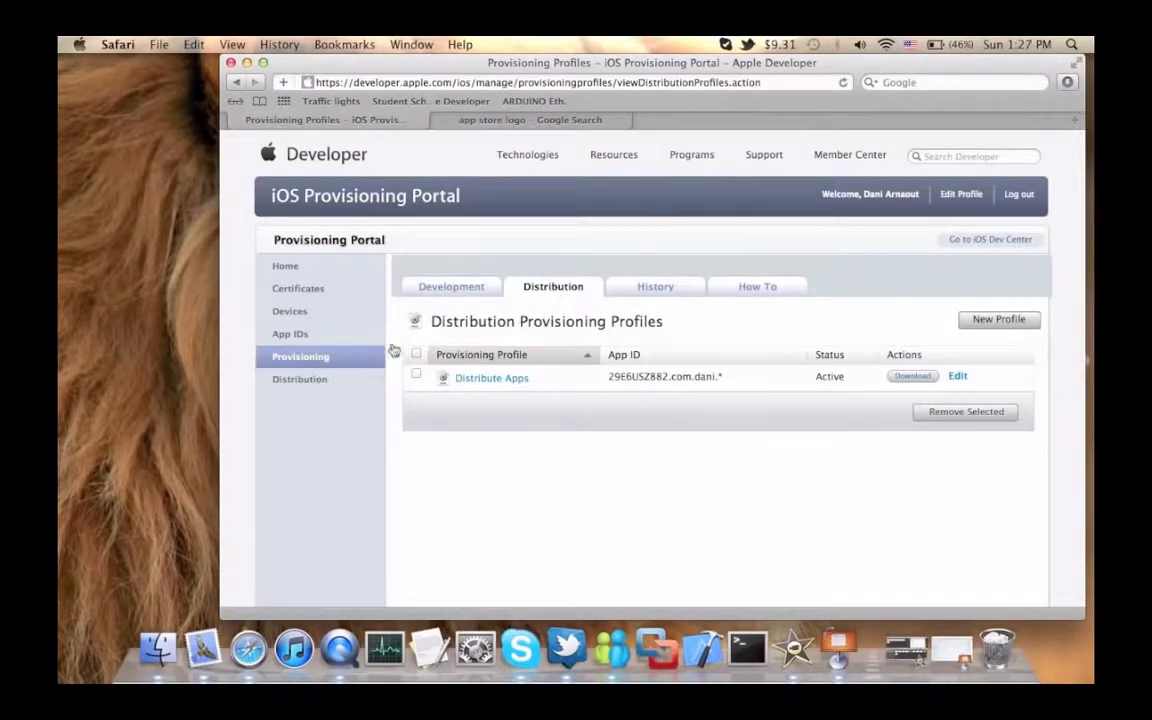
Step: Download the Distribute Apps distribution profile and install Distribute_Apps.mobileprovision in Xcode
left_click(304, 362)
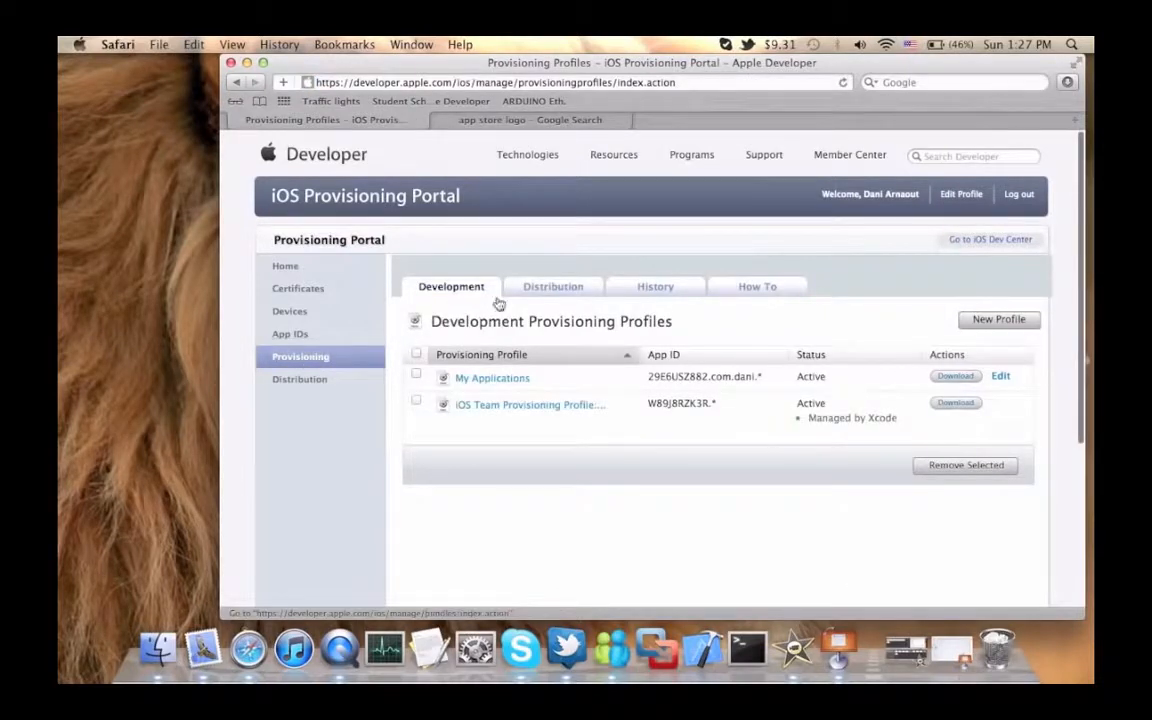
left_click(538, 289)
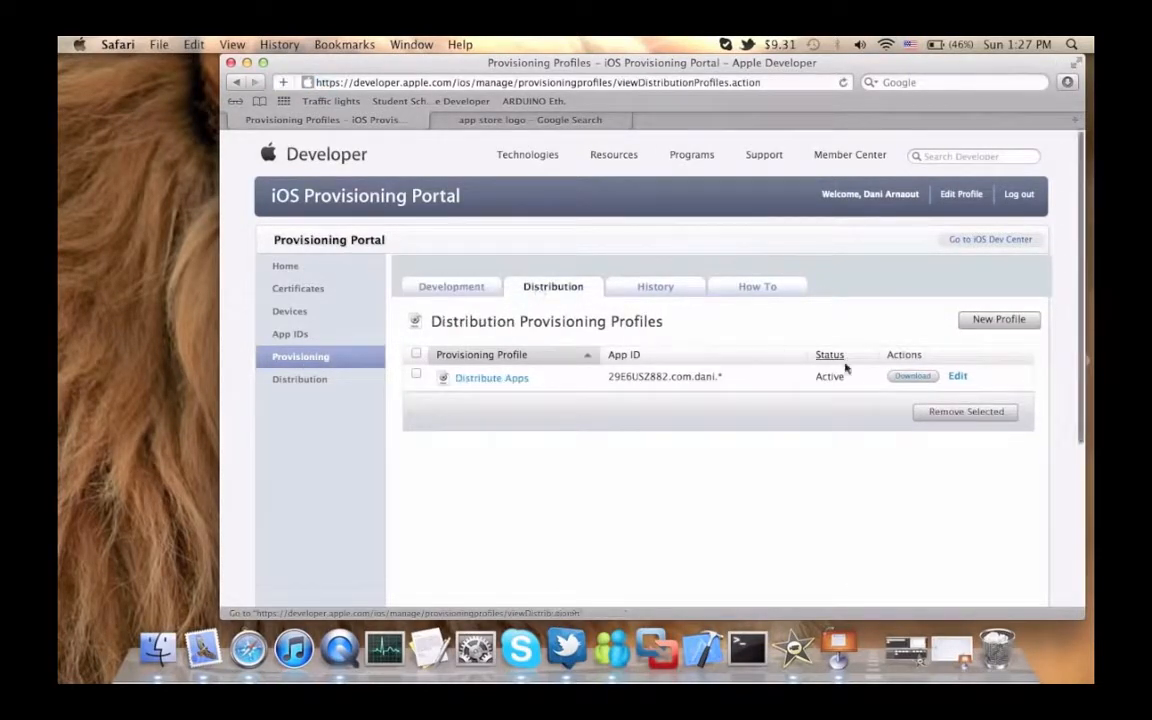
left_click(910, 377)
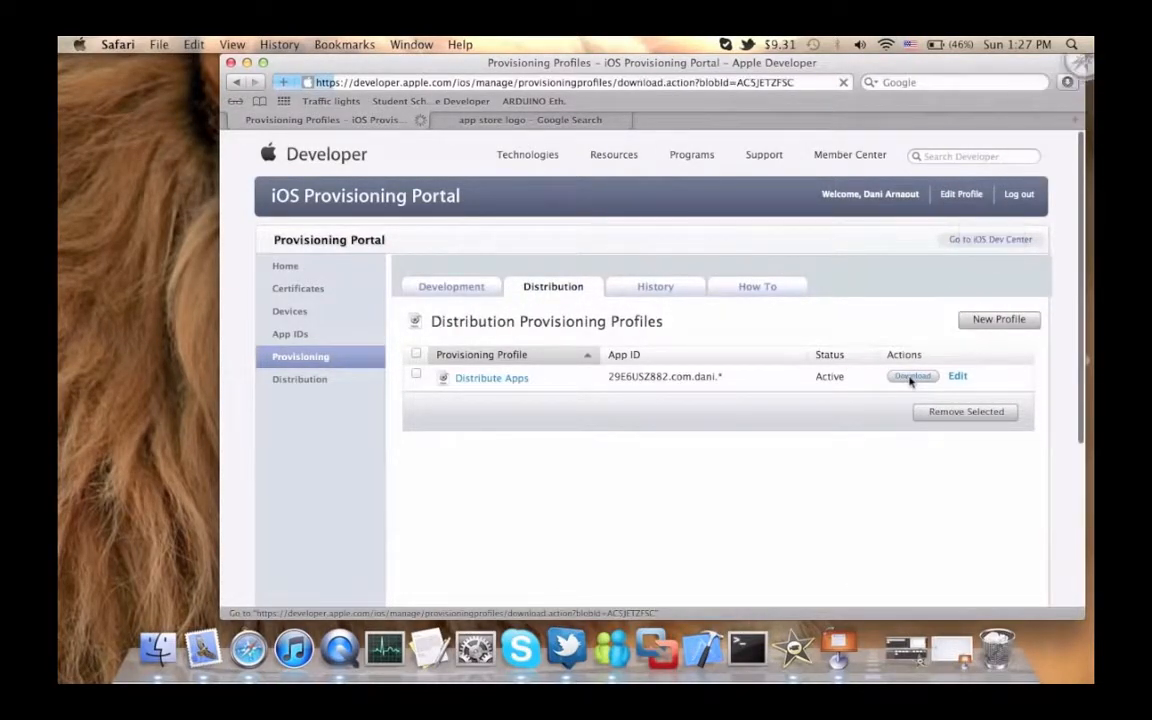
left_click(1067, 82)
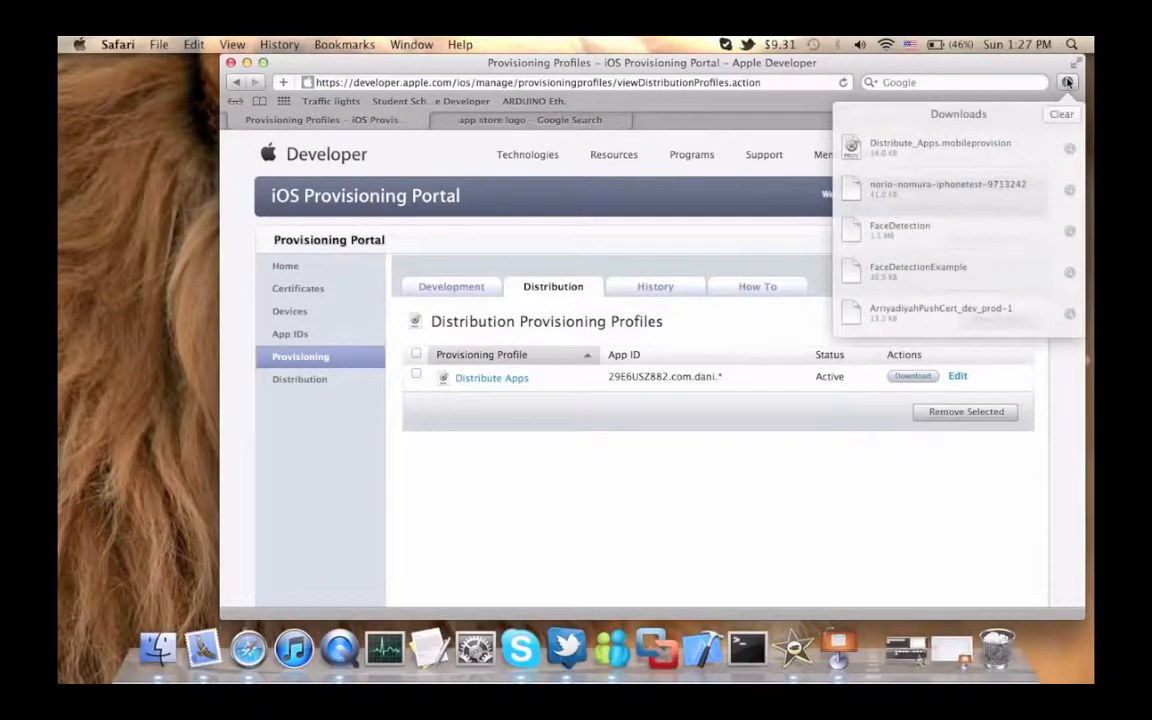
left_click(914, 146)
double_click(914, 146)
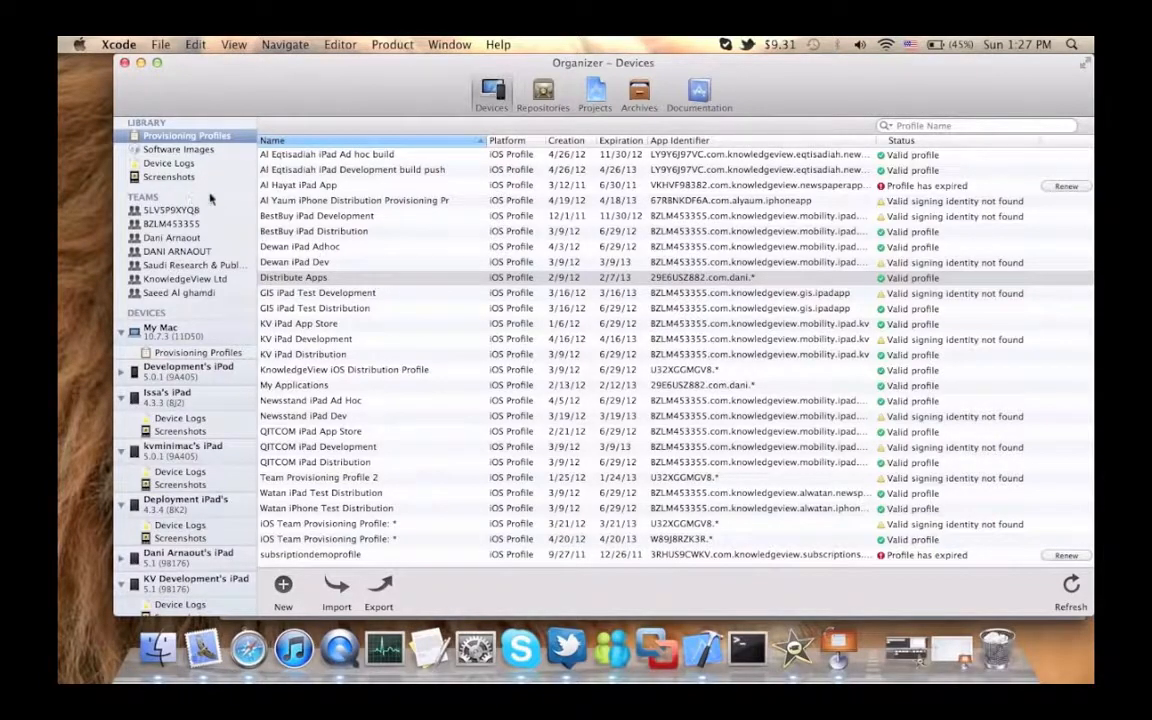
key("ctrl+super+Escape")
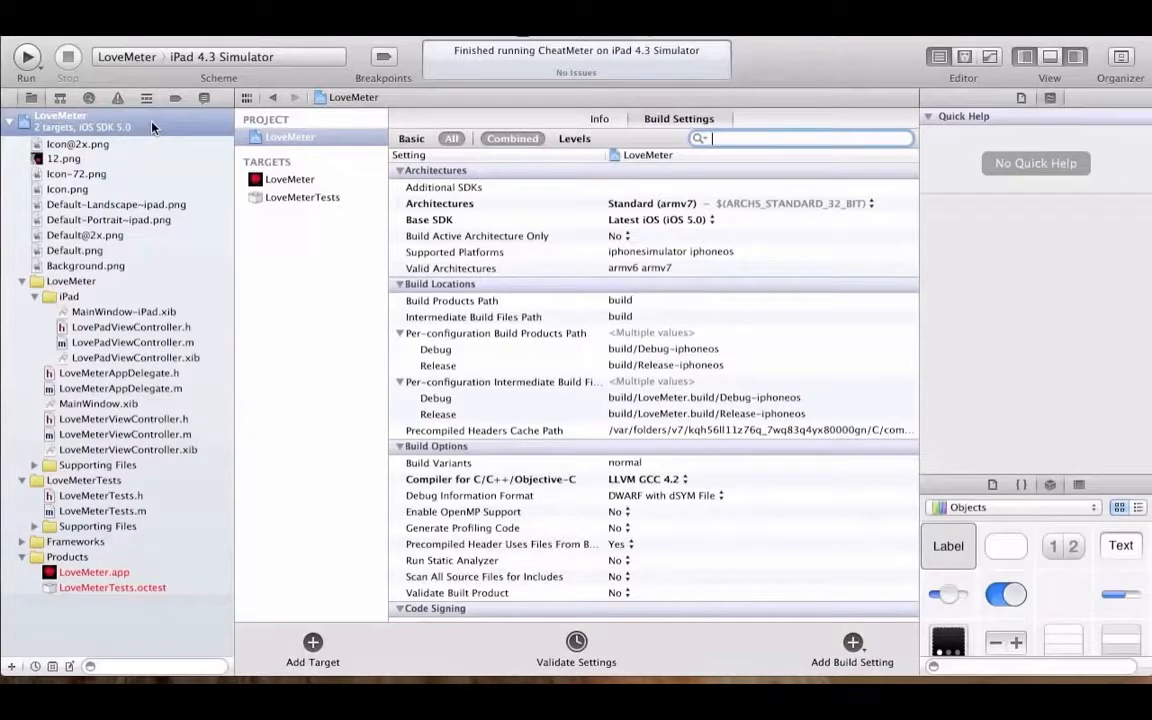
Step: Duplicate the LoveMeter project's Release configuration and name the copy "Distribution"
left_click(293, 133)
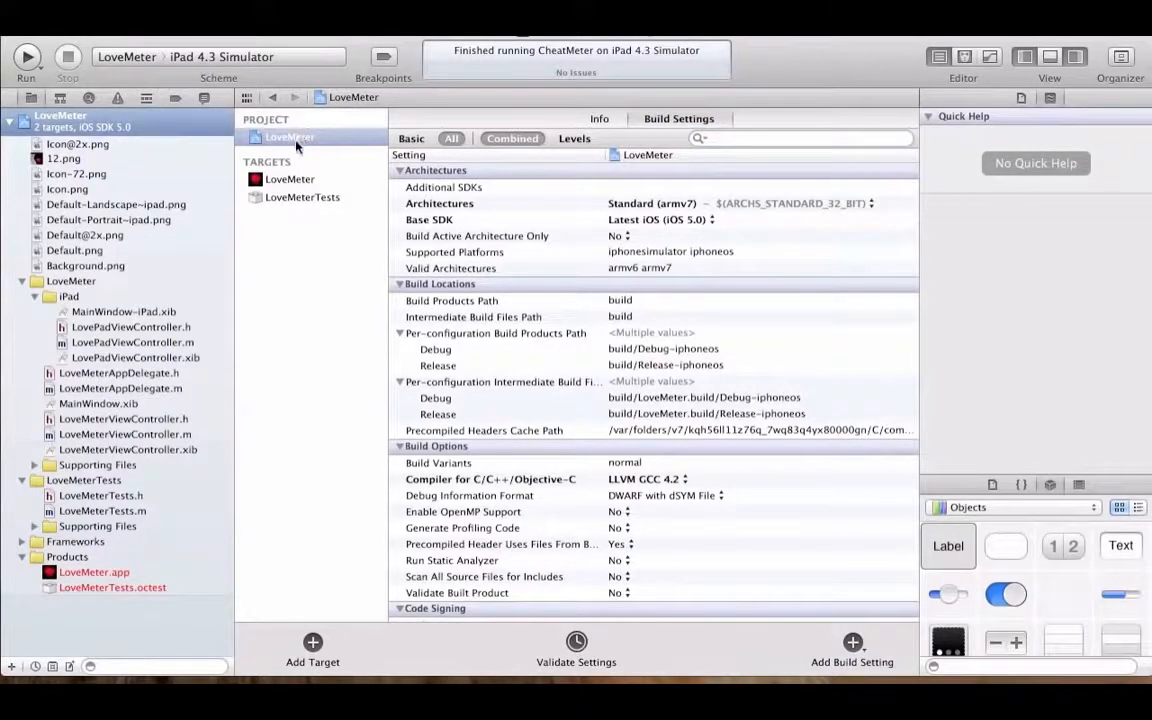
left_click(601, 119)
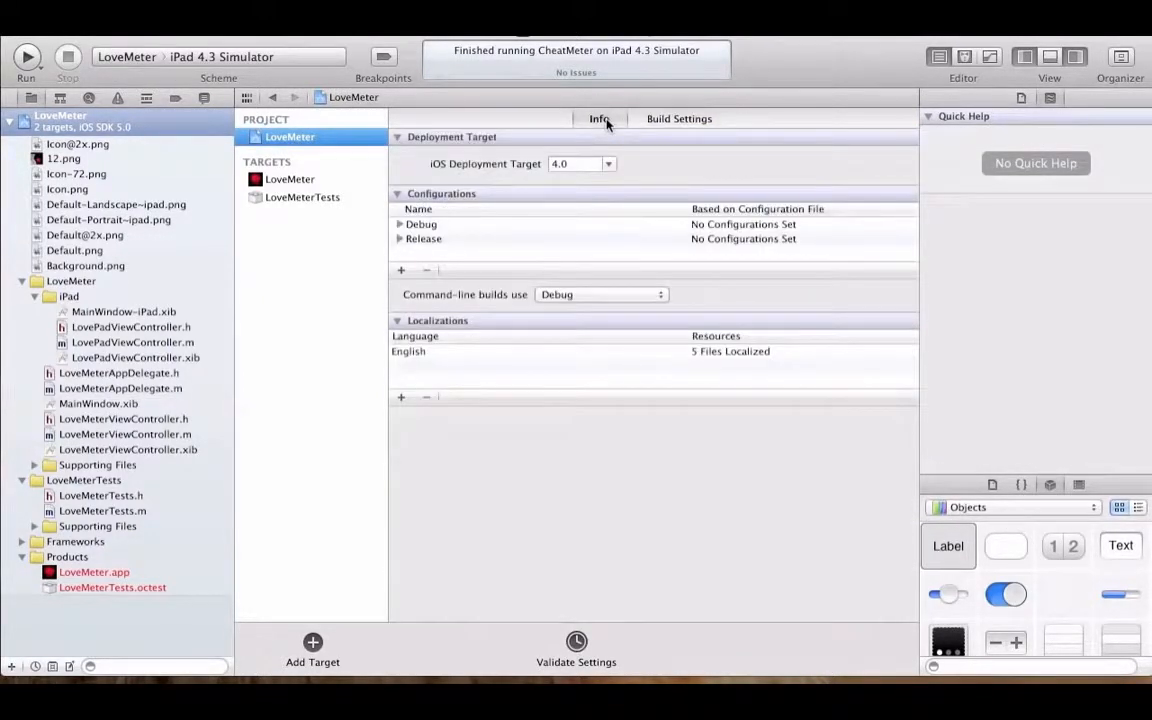
left_click(418, 239)
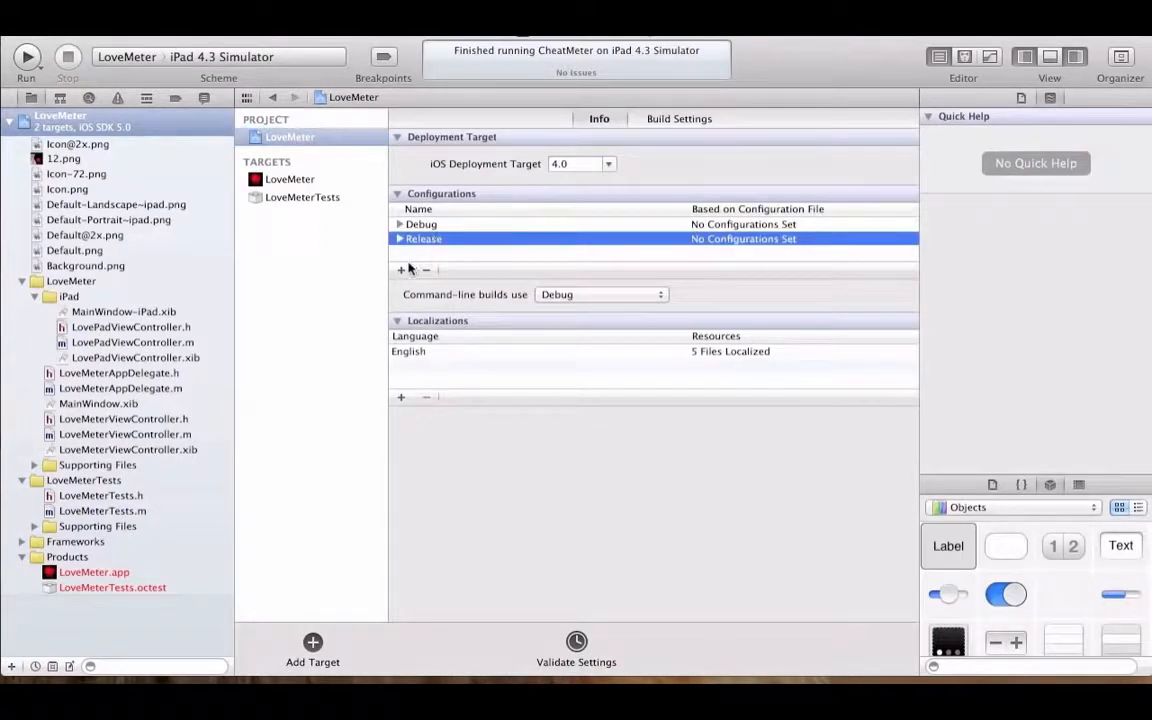
left_click(401, 269)
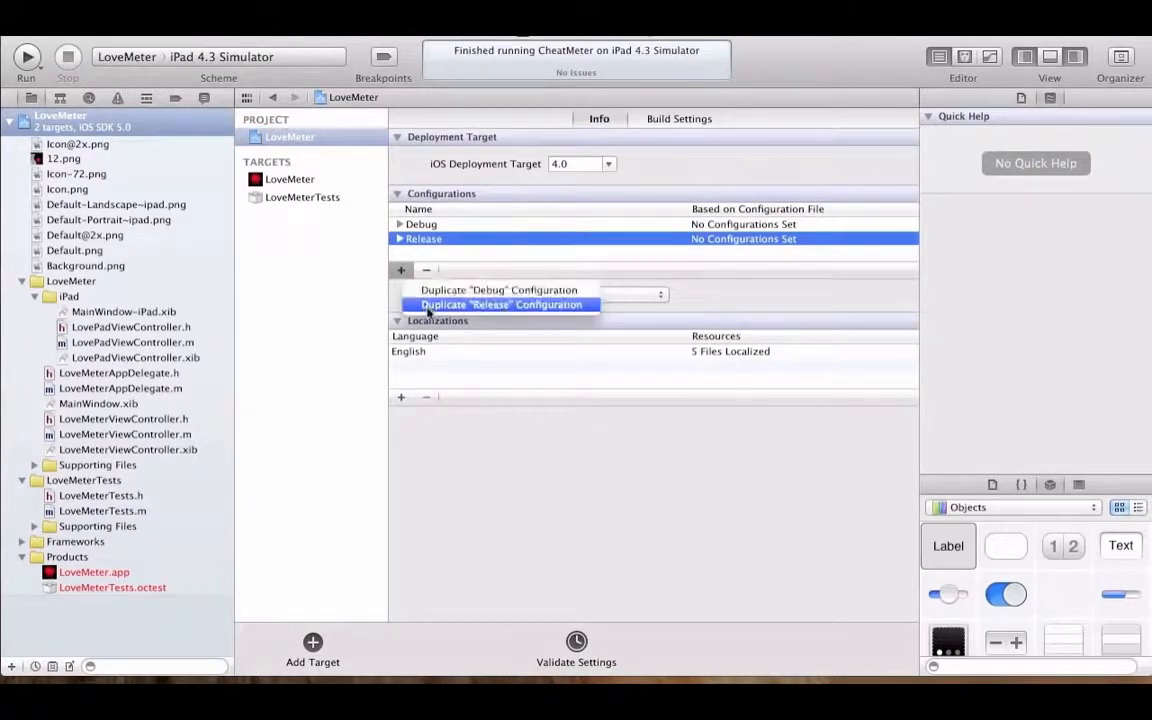
left_click(428, 305)
type("Di")
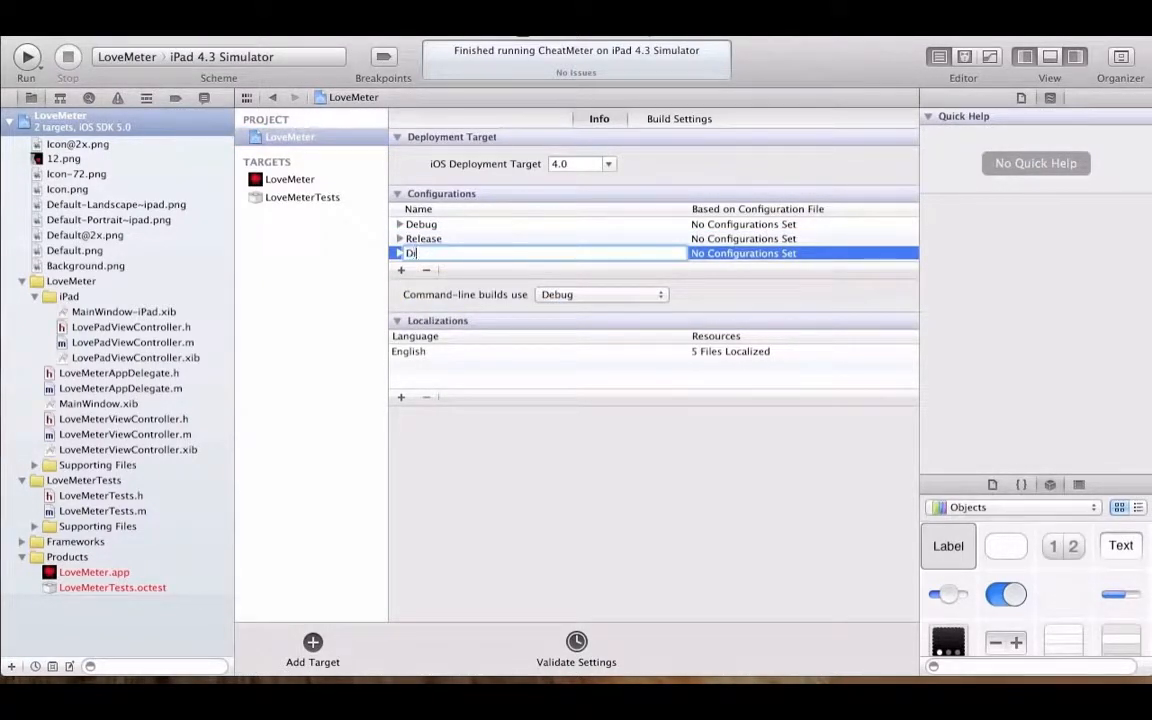
type("stribution")
key("Return")
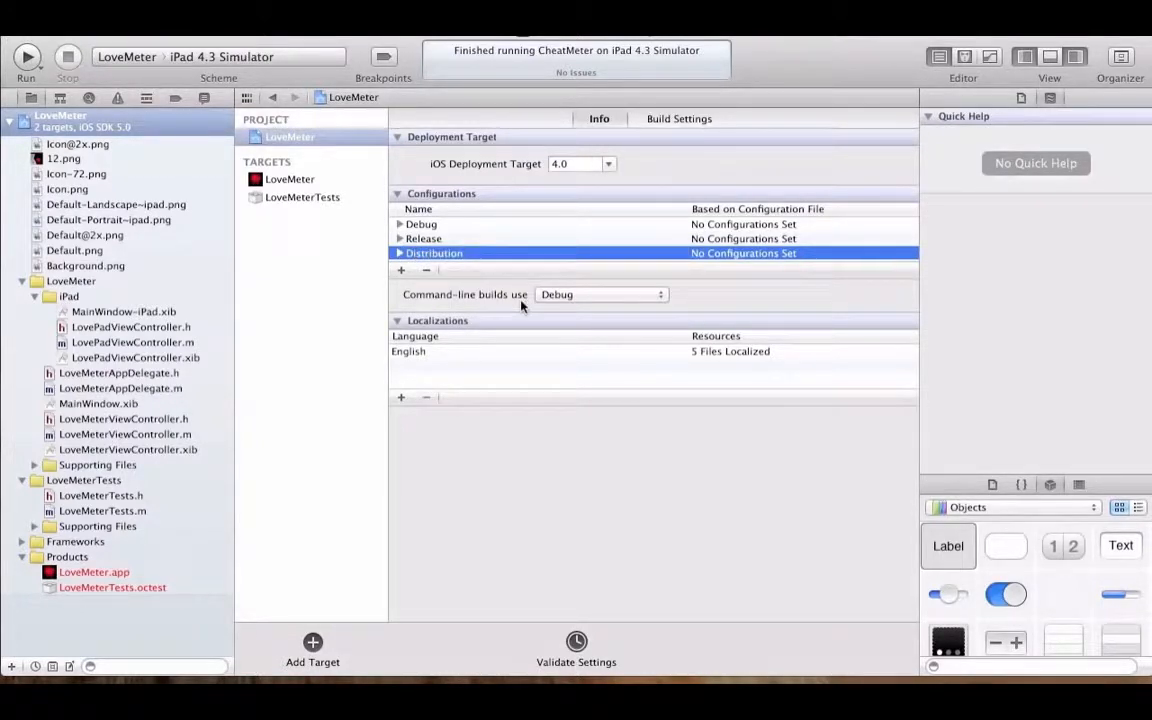
left_click(545, 295)
left_click(482, 305)
Step: Edit the LoveMeter scheme so that its Run action uses the Distribution build configuration
left_click(136, 57)
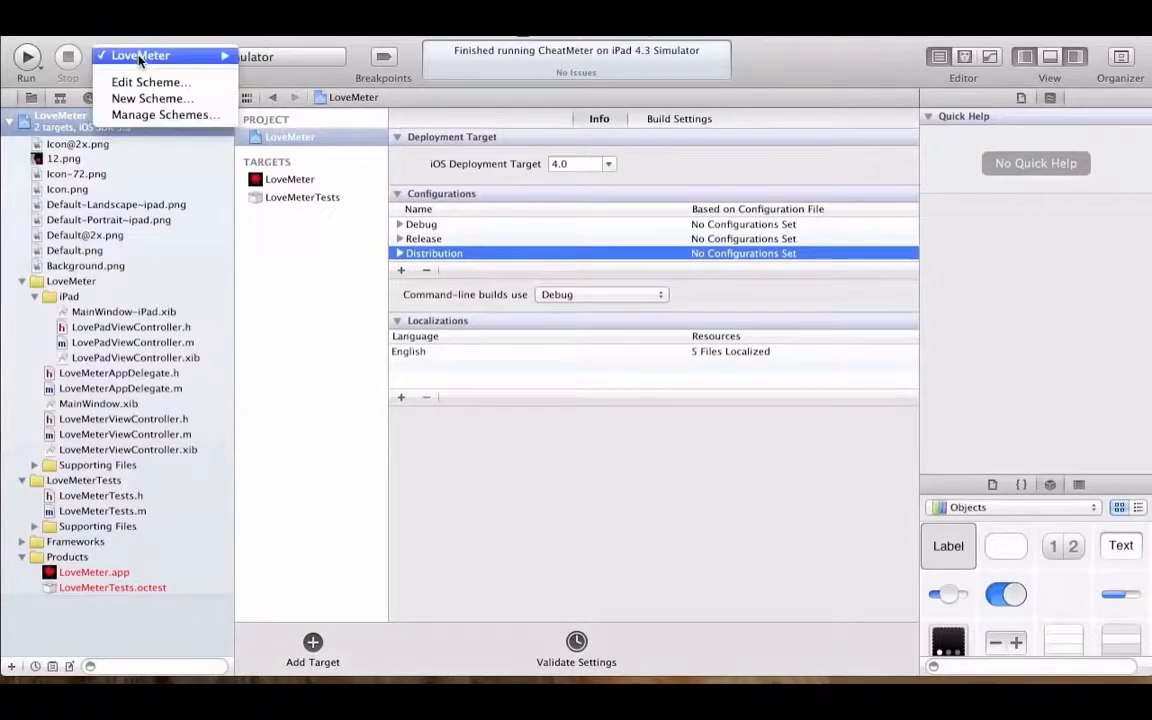
left_click(138, 82)
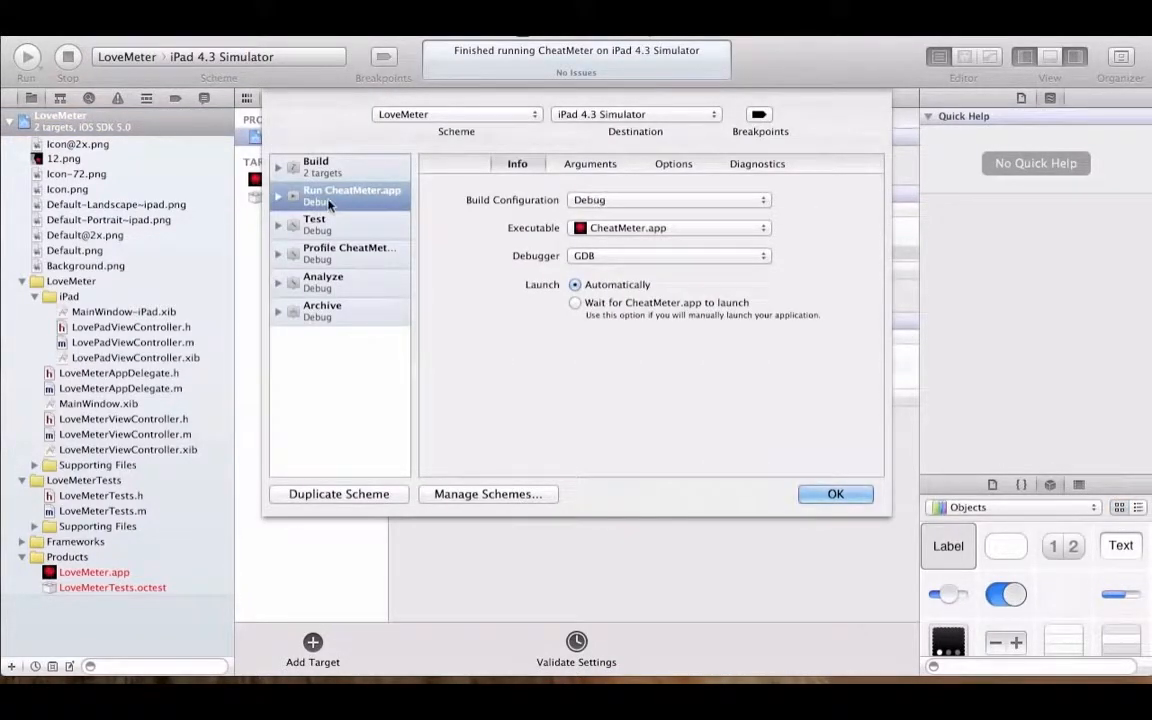
left_click(604, 199)
left_click(627, 229)
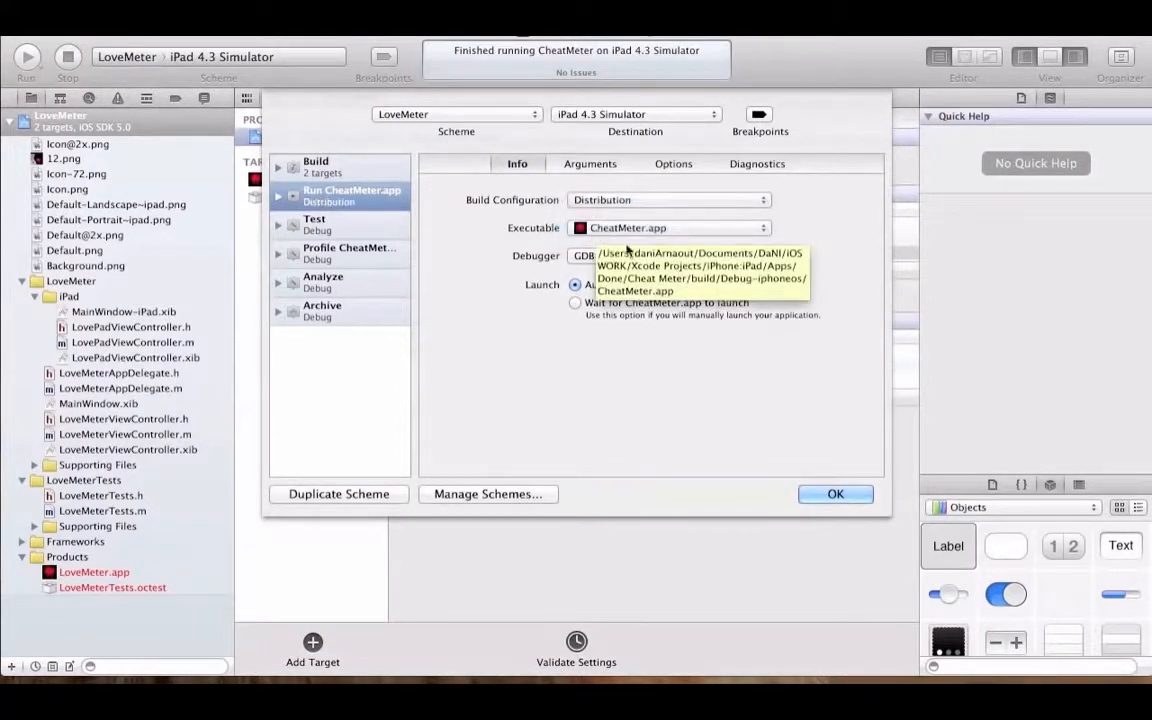
left_click(835, 494)
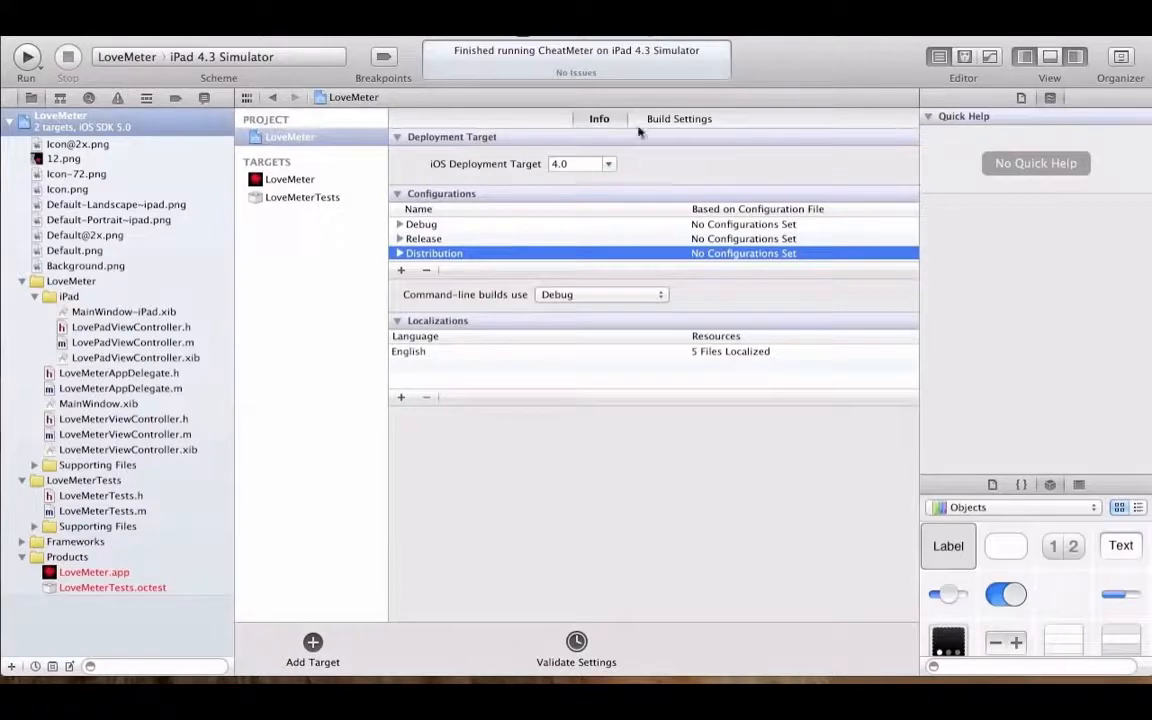
Step: In the project's build settings, set the Distribution Any iOS SDK code signing identity to the Distribute Apps profile's iPhone Distribution certificate
left_click(698, 119)
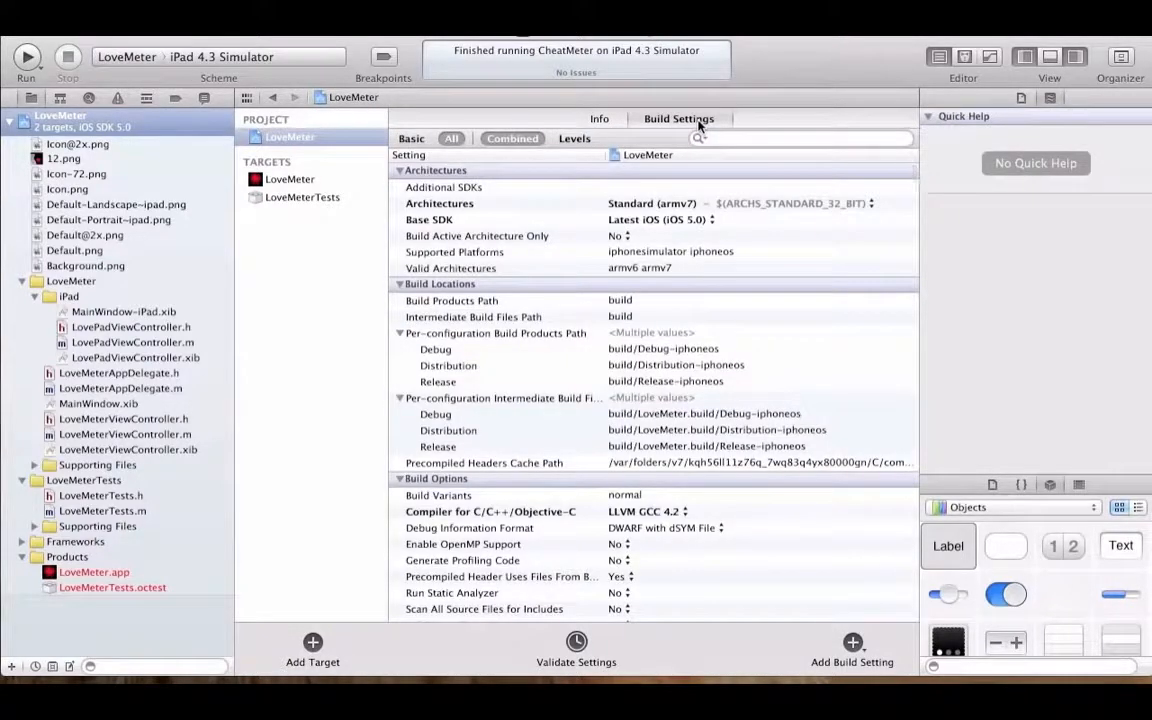
scroll(587, 391, "down", 3)
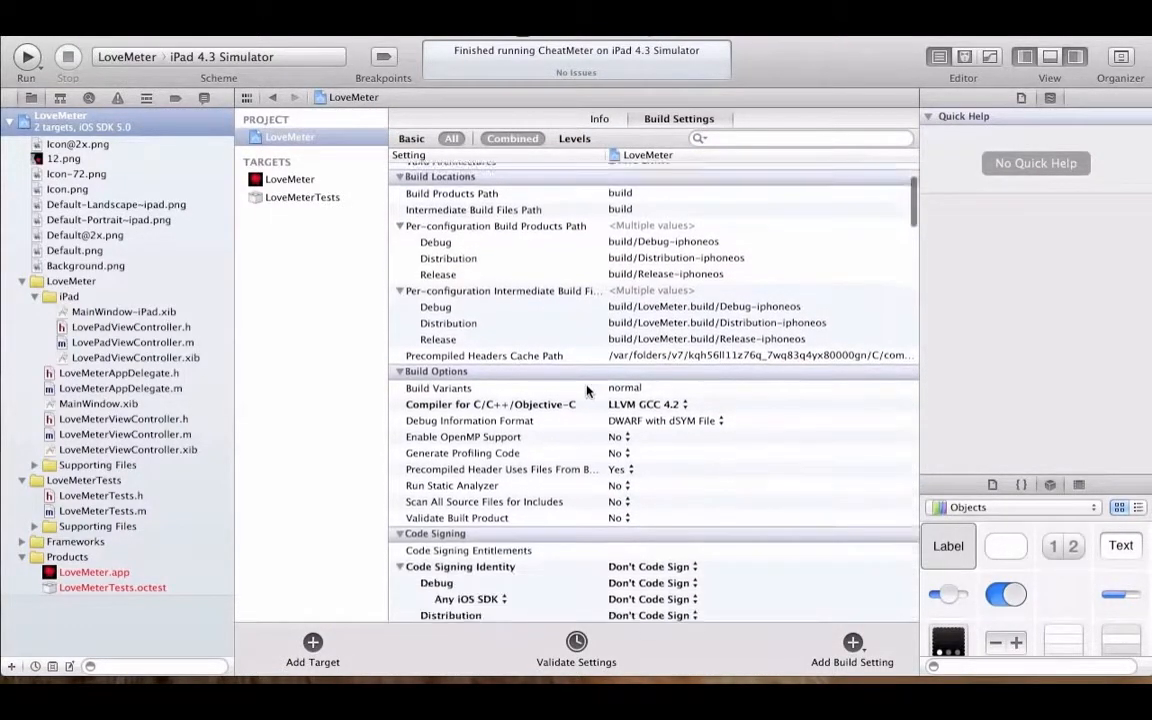
scroll(587, 391, "down", 7)
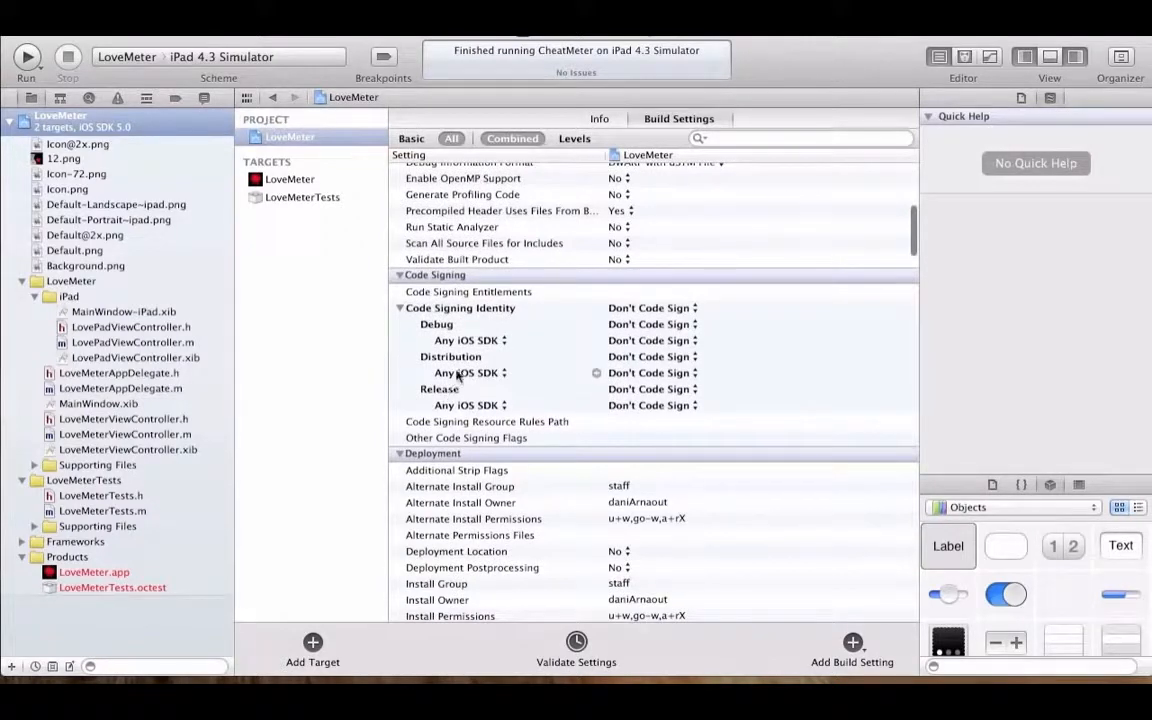
left_click(655, 374)
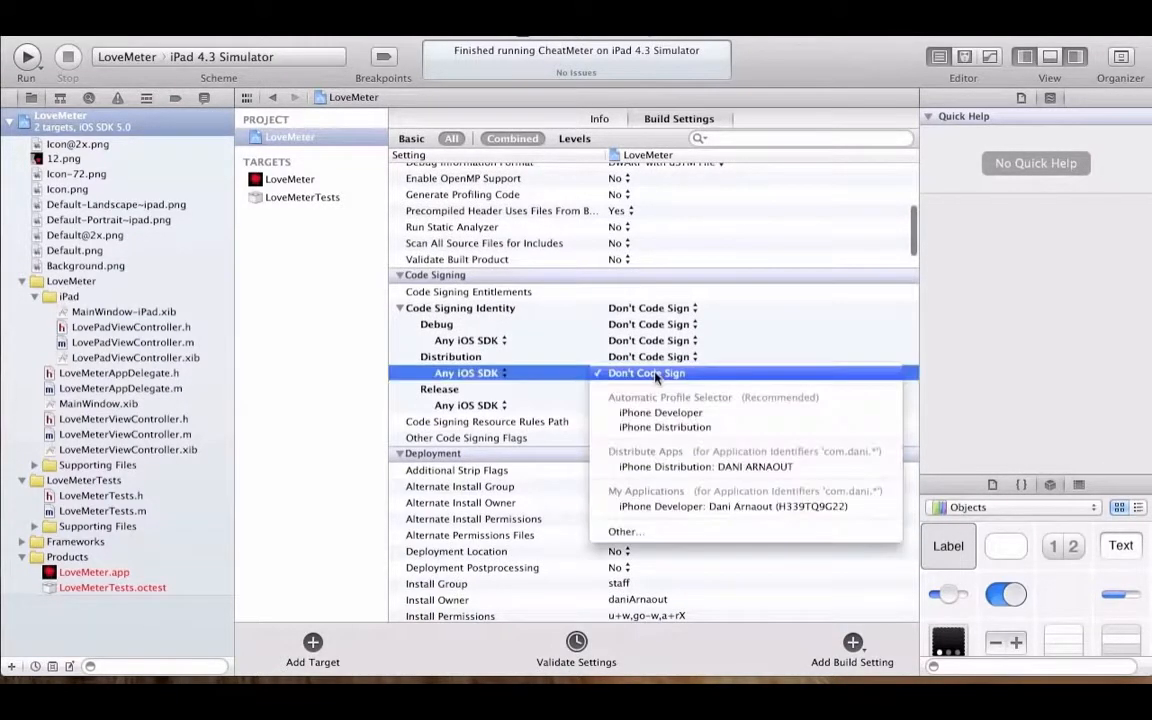
left_click(663, 466)
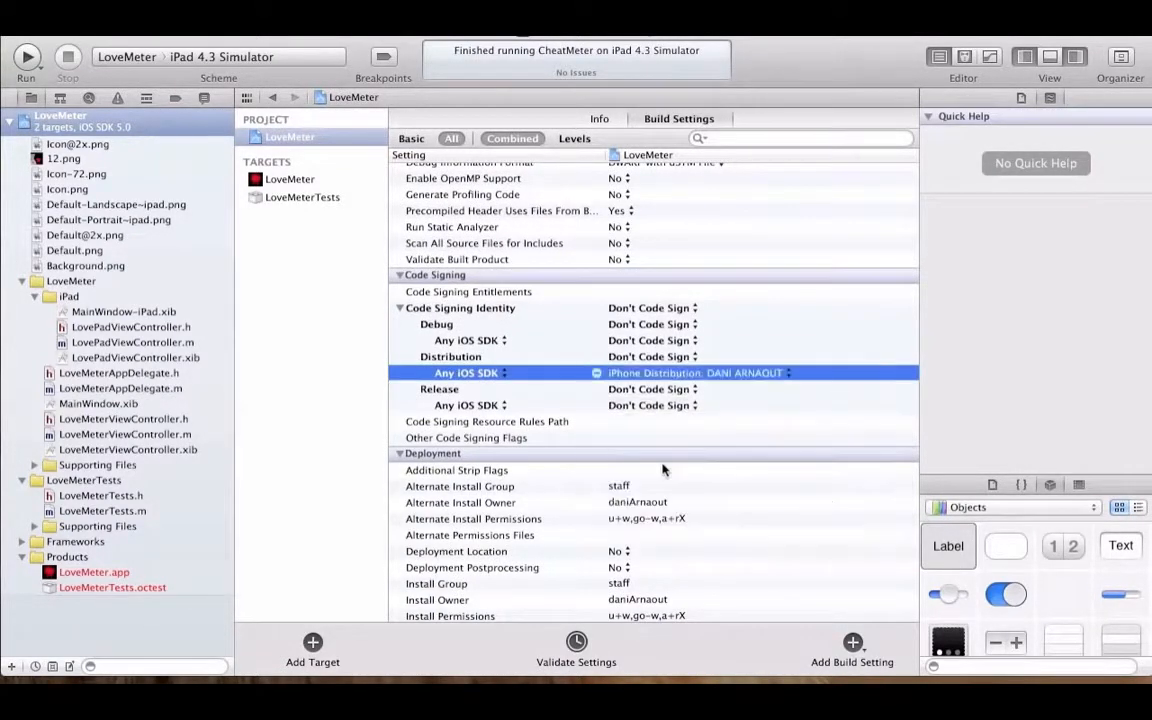
Step: For the LoveMeter target, set the Distribution Any iOS SDK code signing identity to the Distribute Apps profile's iPhone Distribution certificate
left_click(313, 181)
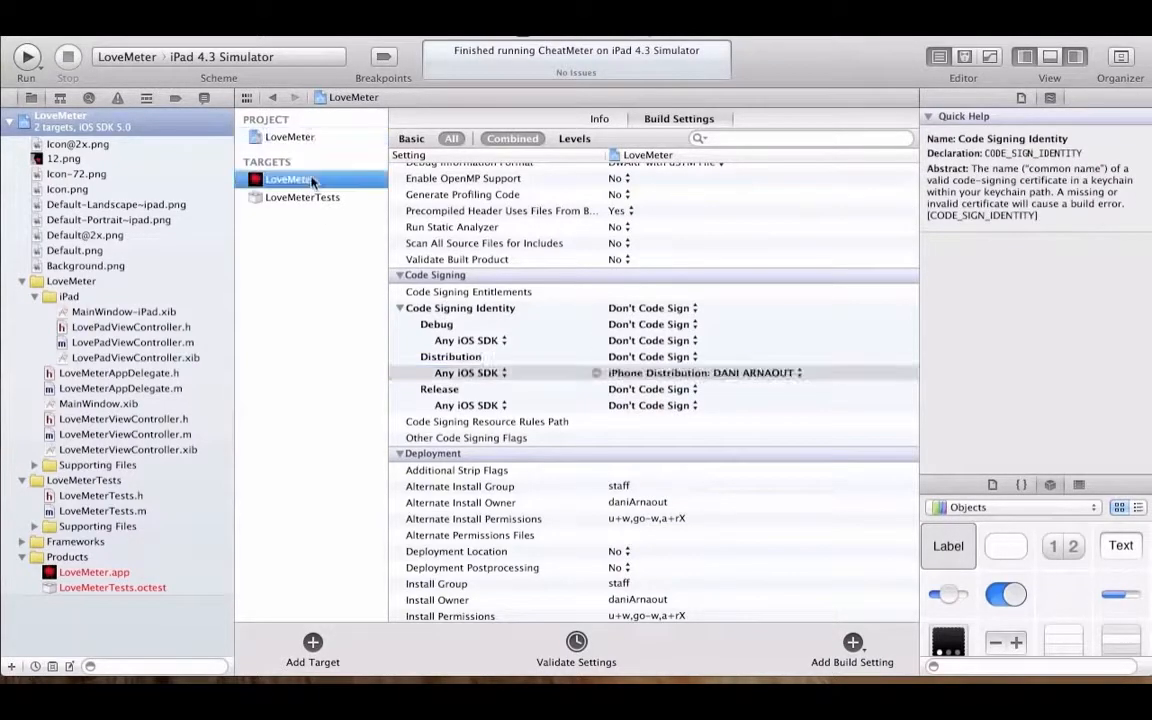
left_click(686, 377)
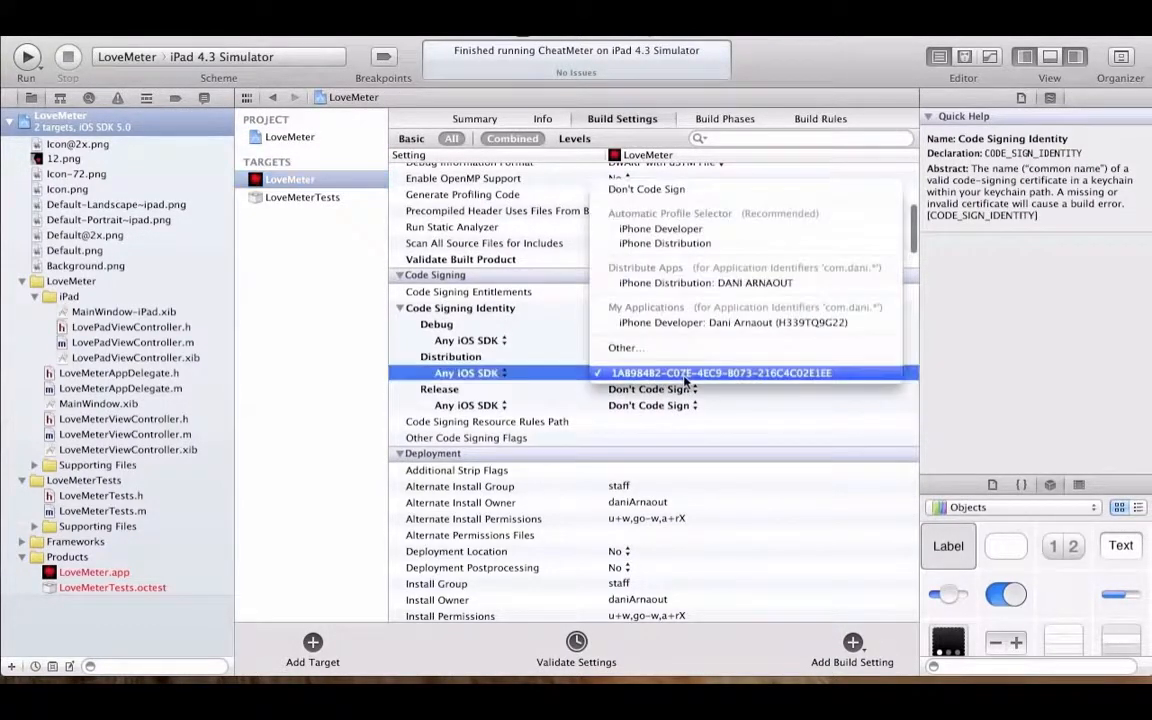
left_click(720, 283)
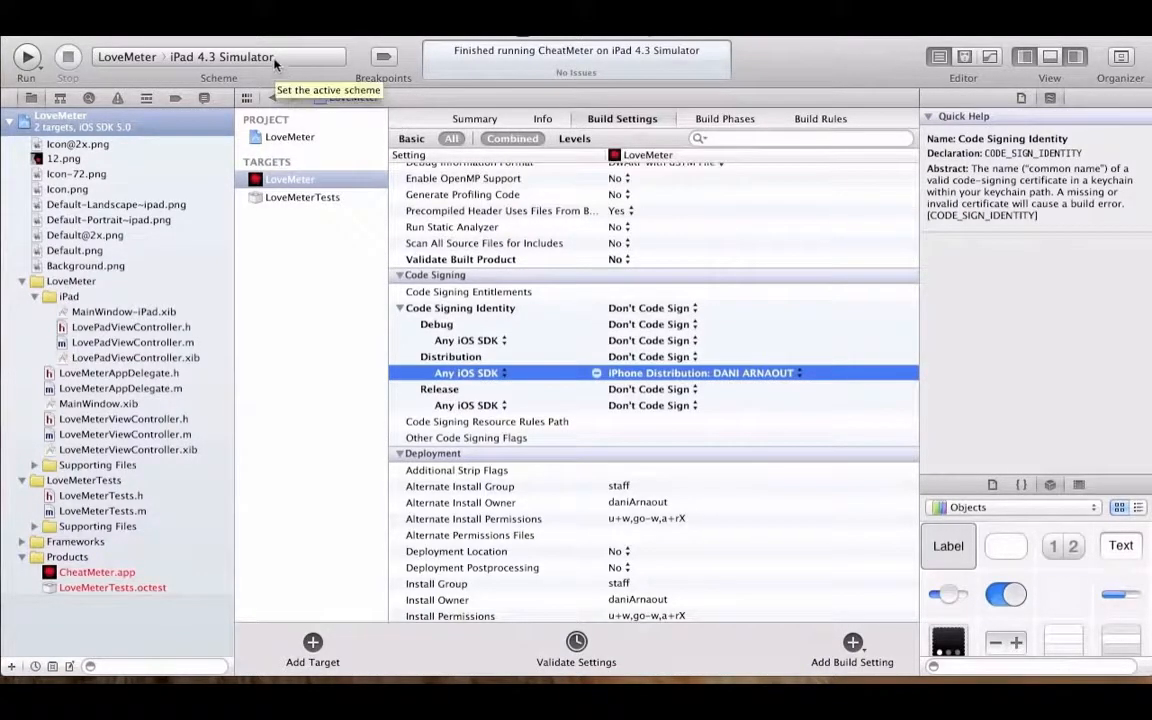
Step: Set the scheme destination to iPhone and build the app, always allowing codesign to use the keychain key
left_click(248, 51)
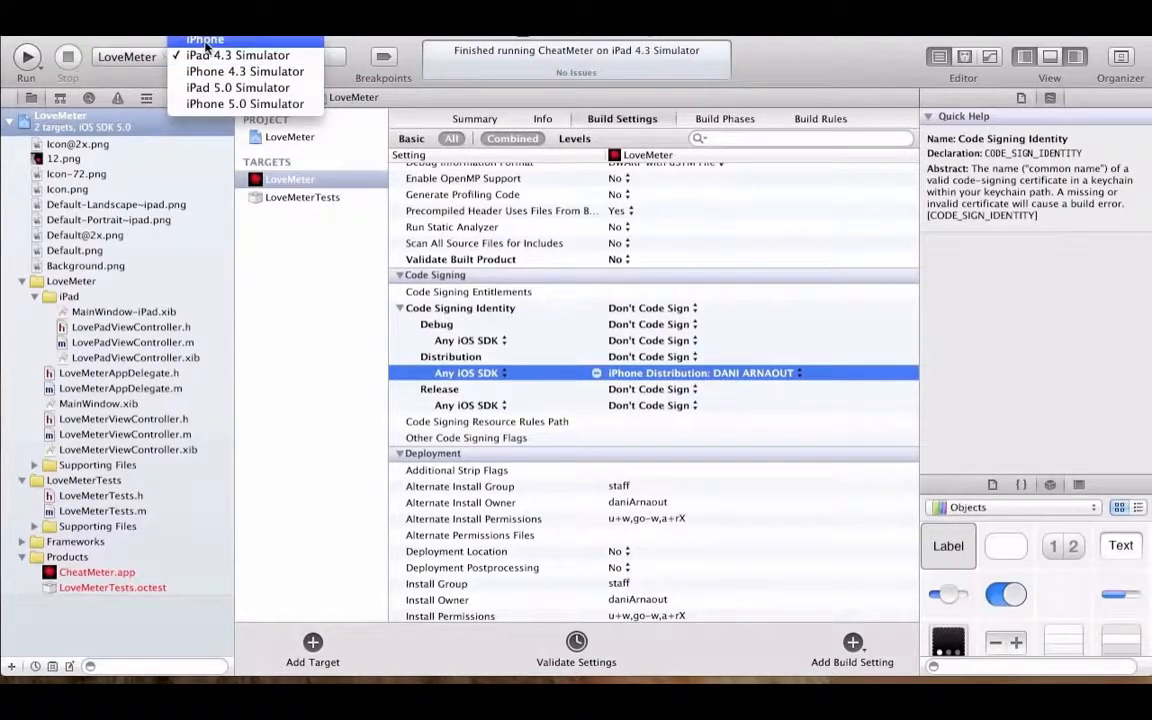
left_click(205, 44)
left_click(28, 57)
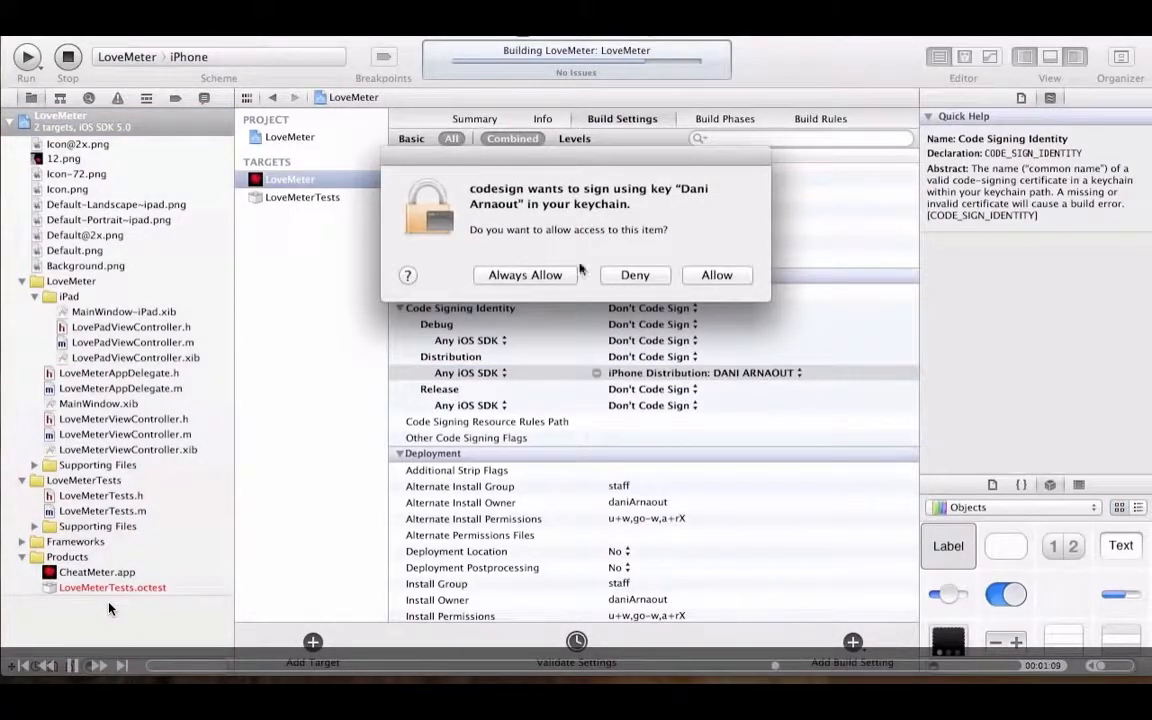
left_click(525, 275)
Step: Reveal the built CheatMeter.app product in Finder and compress it into a zip archive
left_click(112, 575)
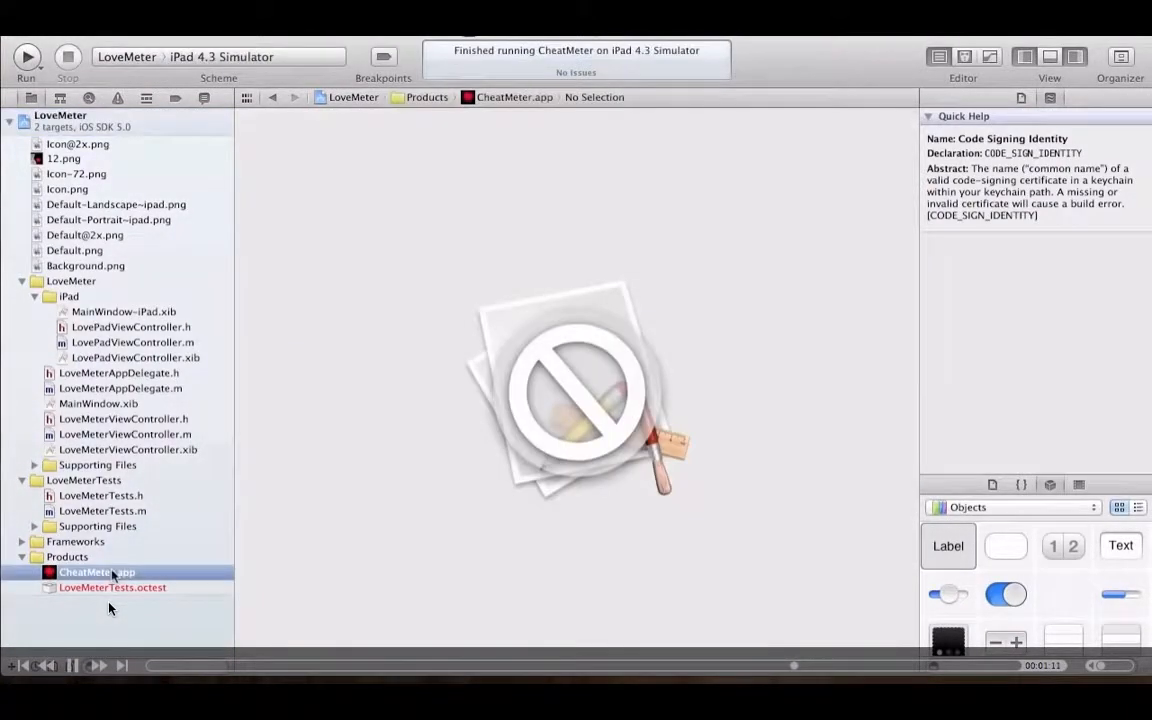
right_click(112, 573)
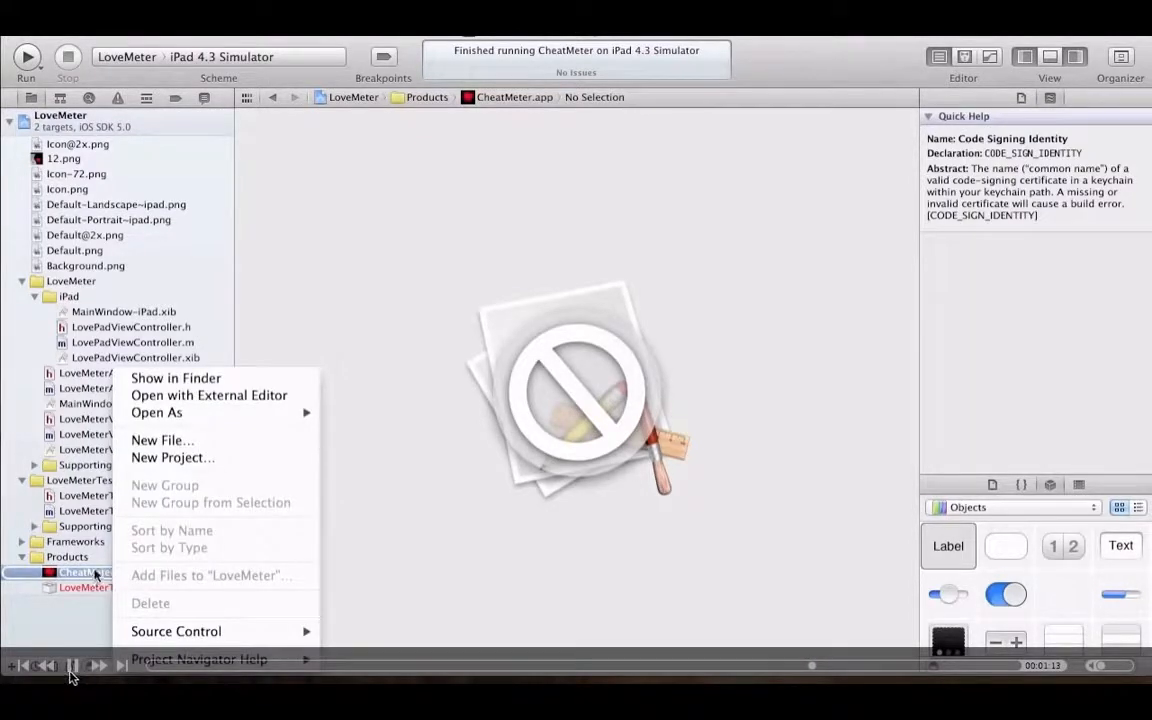
left_click(210, 379)
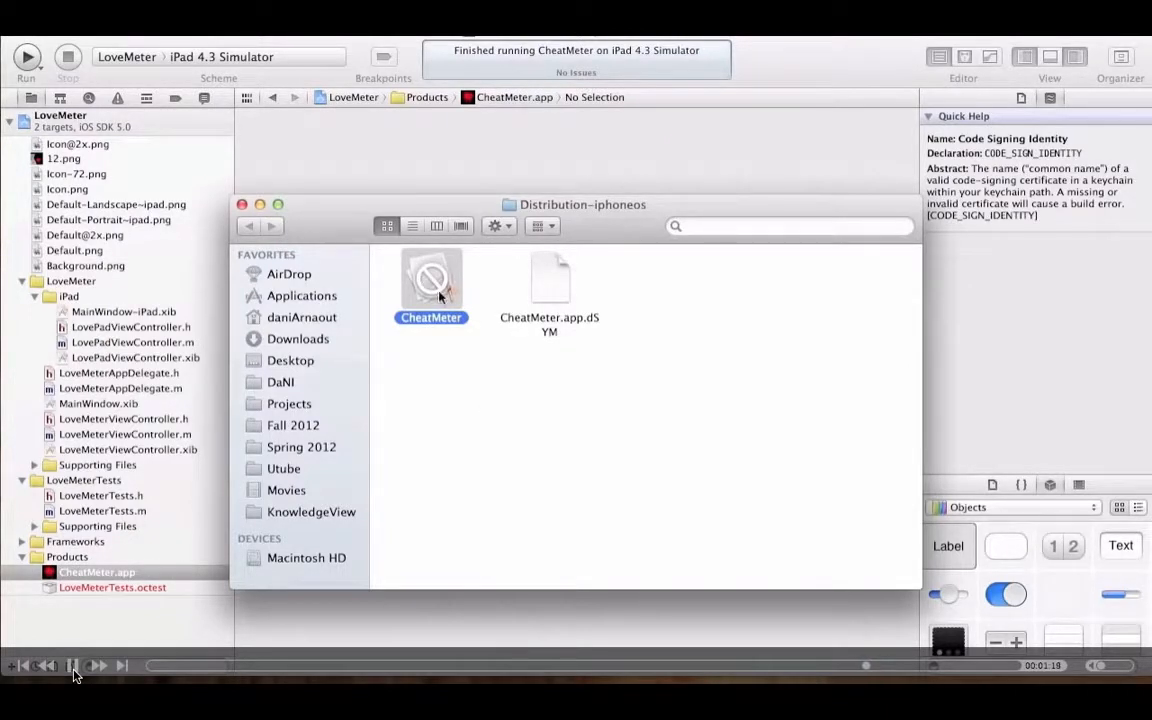
right_click(439, 294)
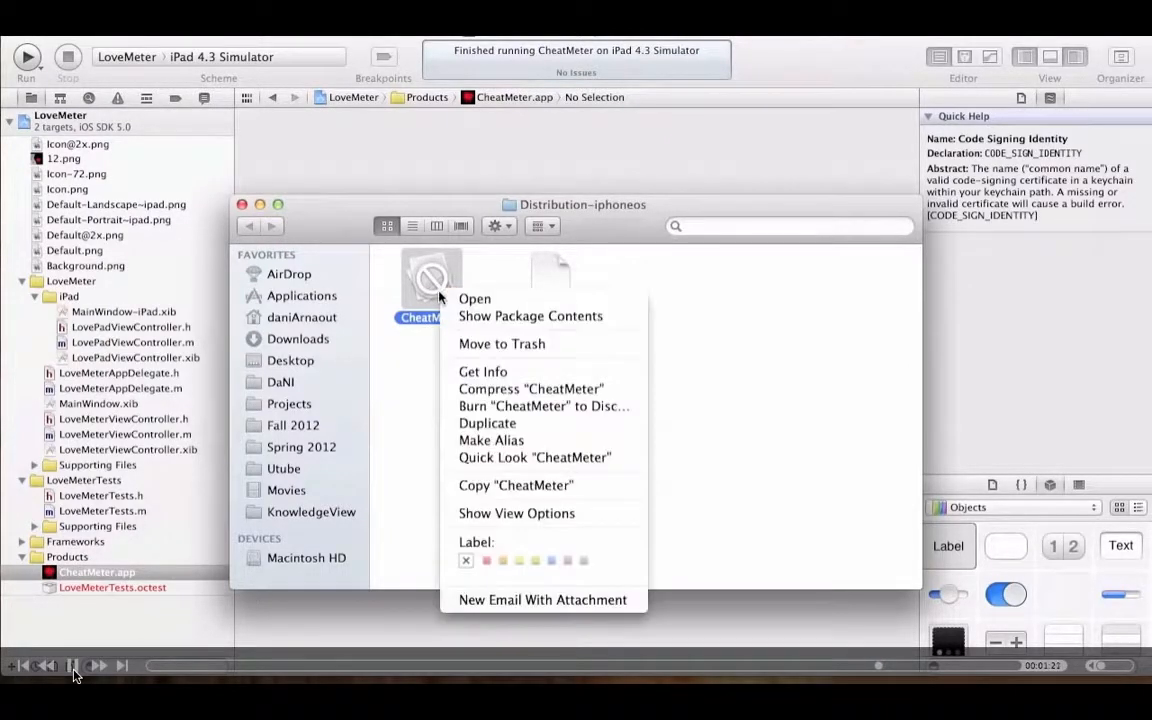
left_click(463, 390)
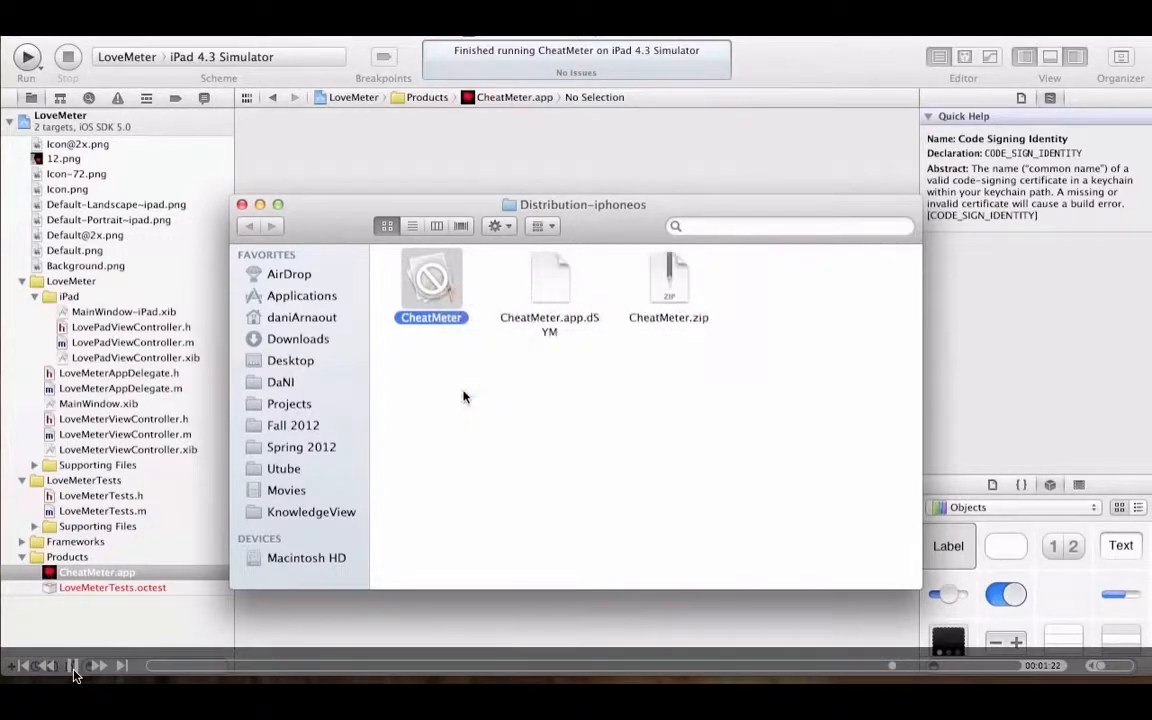
Step: Move CheatMeter.zip from the Distribution-iphoneos folder to the desktop
right_click(675, 291)
left_click(668, 291)
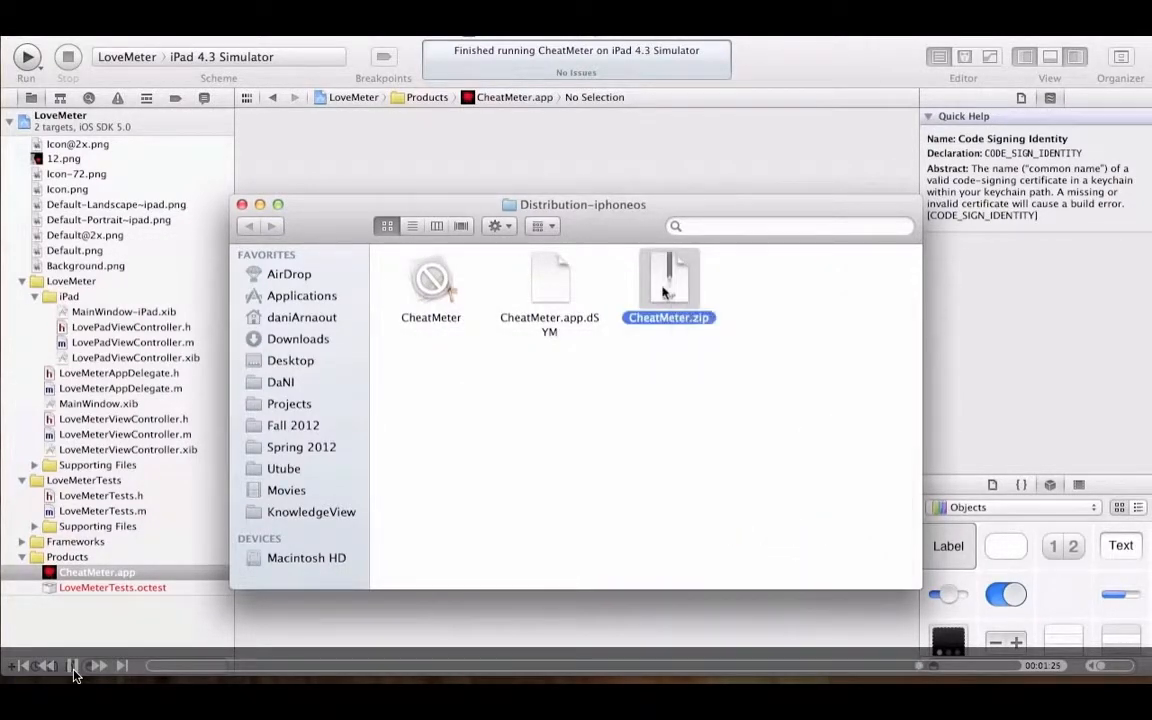
key("space")
key("space")
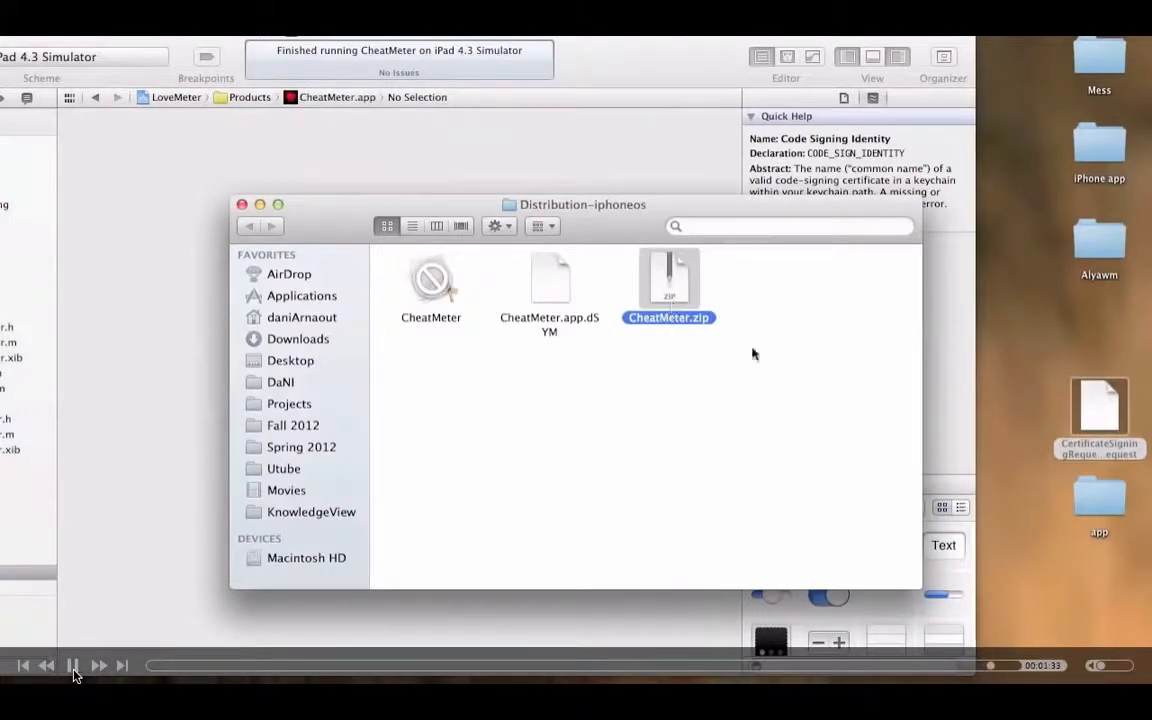
left_click(73, 670)
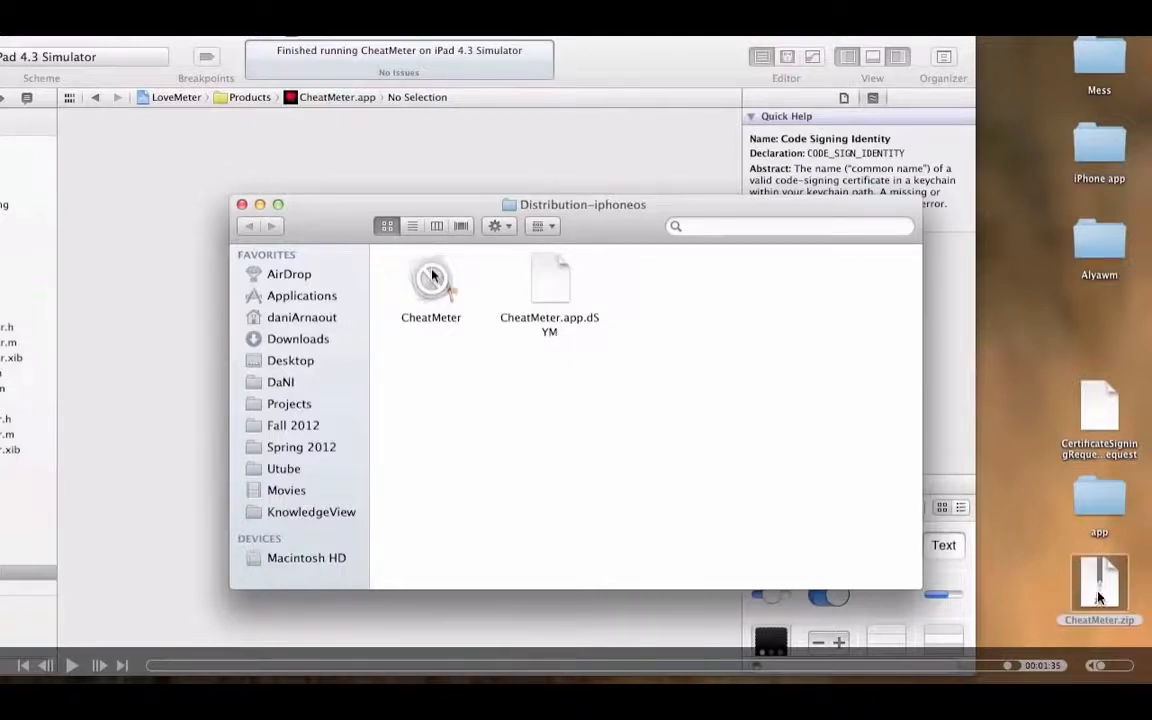
left_click(70, 664)
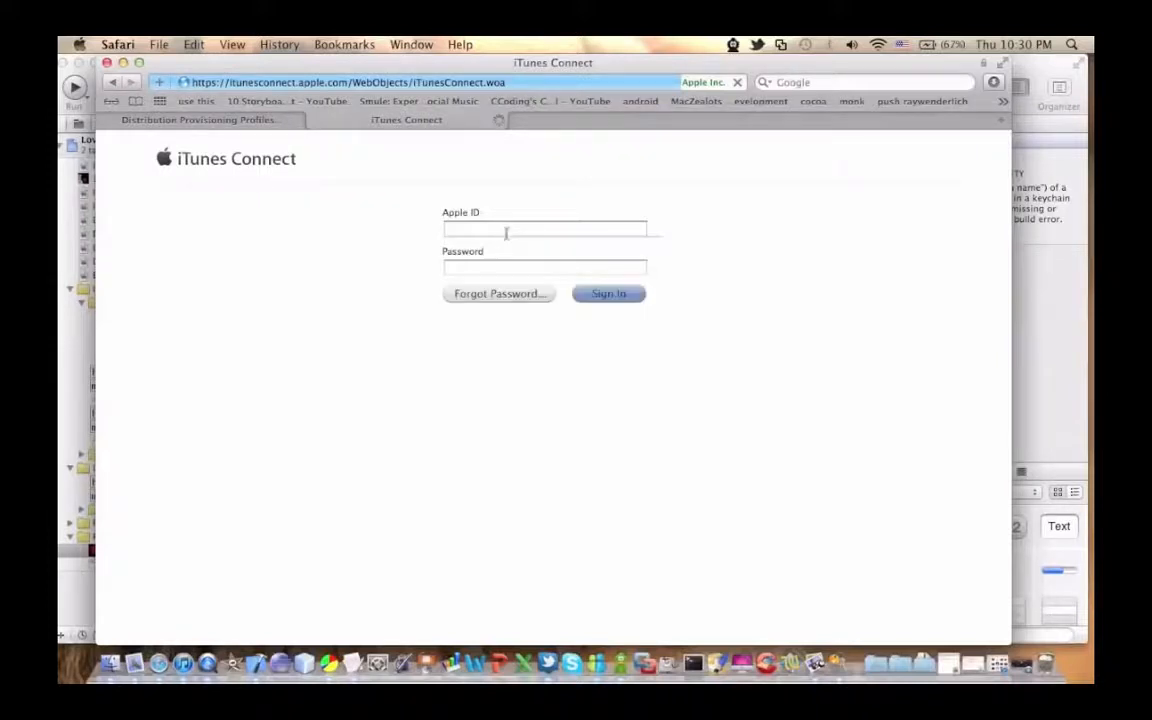
Step: Sign in to iTunes Connect in Safari with the developer's Apple ID and the account password
left_click(506, 234)
key("Tab")
type("••••••••••••")
key("Return")
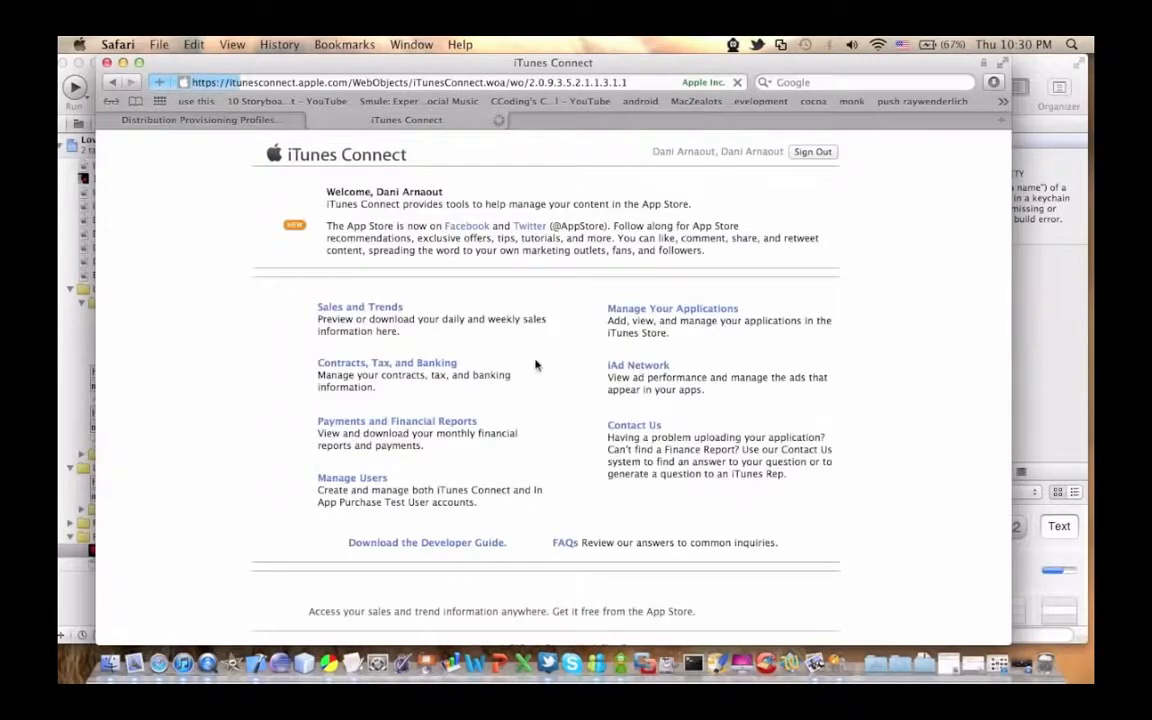
Step: Go to the application management page in iTunes Connect and start adding a new app
left_click(658, 312)
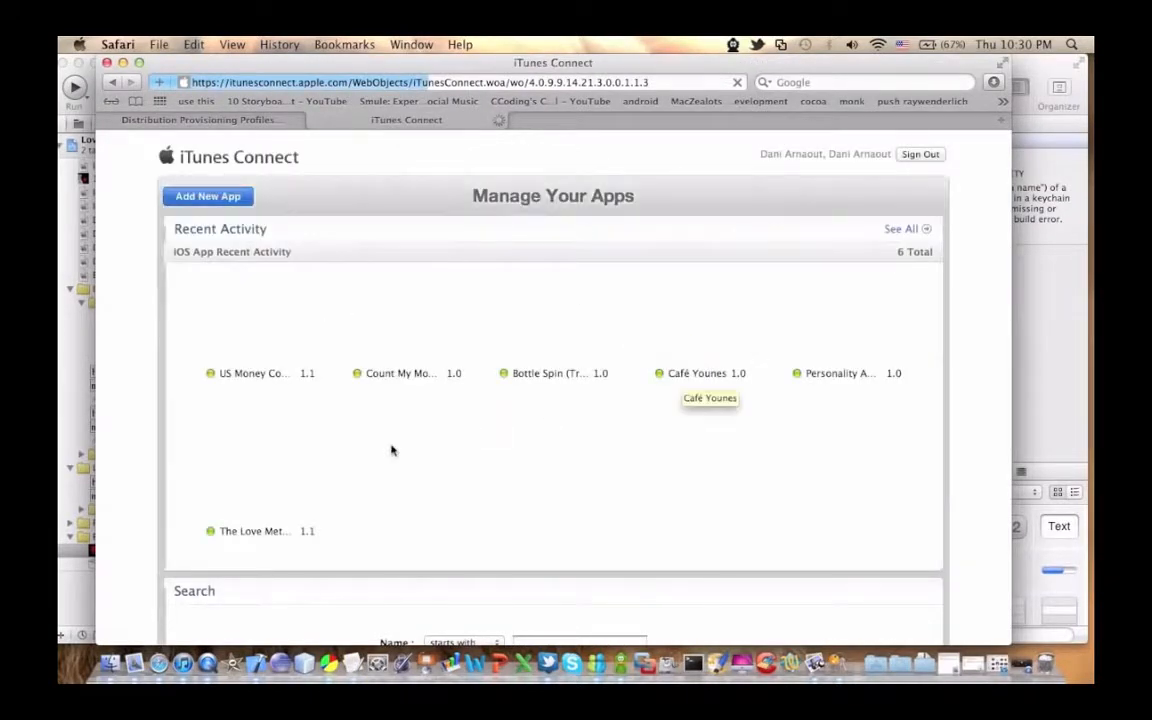
scroll(391, 450, "down", 3)
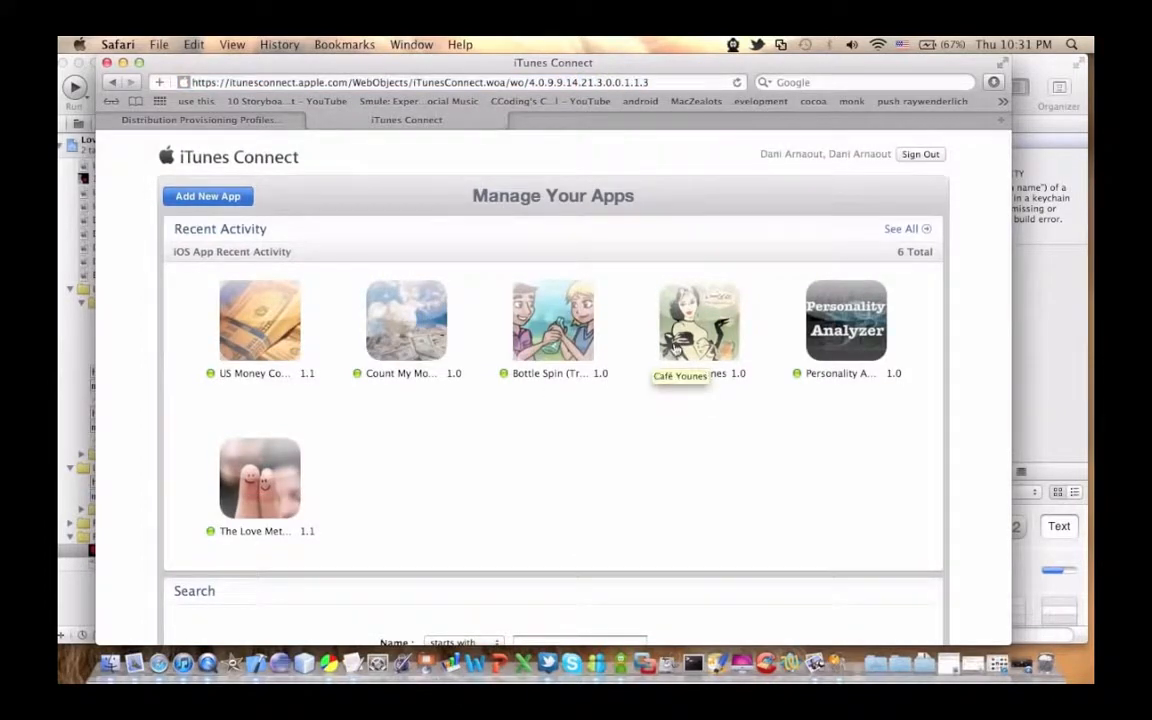
left_click(207, 197)
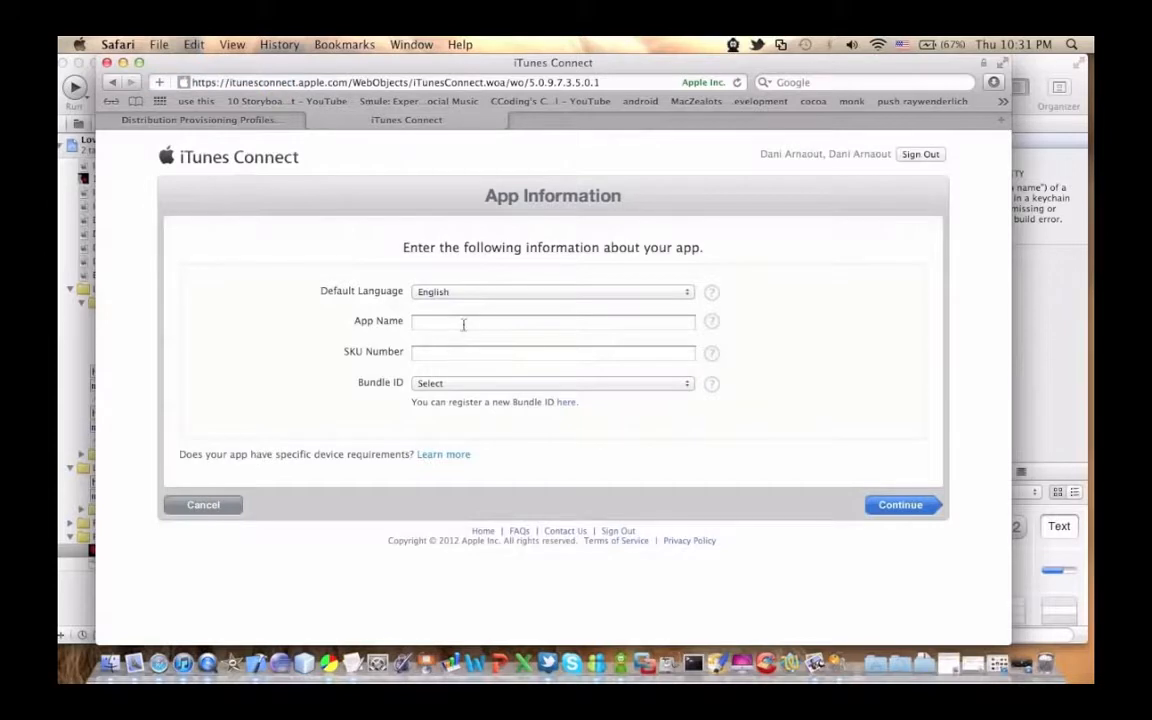
Step: Enter Cheat Meter as the name of the new app
left_click(464, 321)
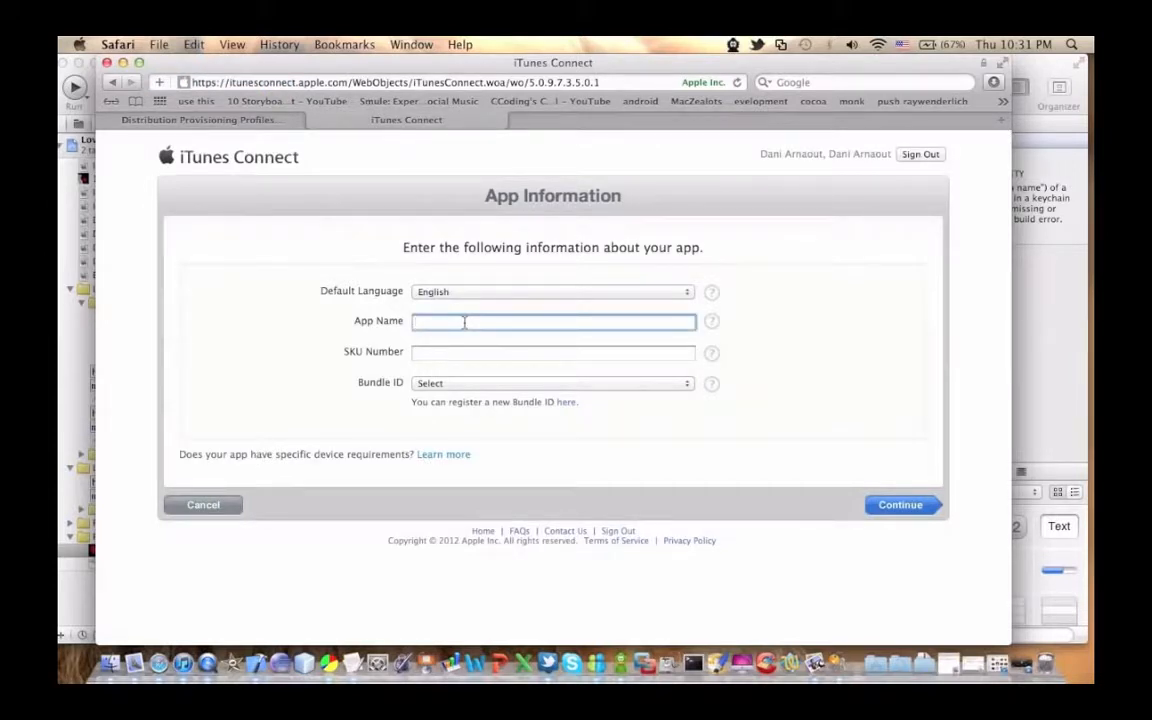
type("Cheat Meter")
Step: Check the help explanation for the SKU Number field in the app information form
left_click(716, 358)
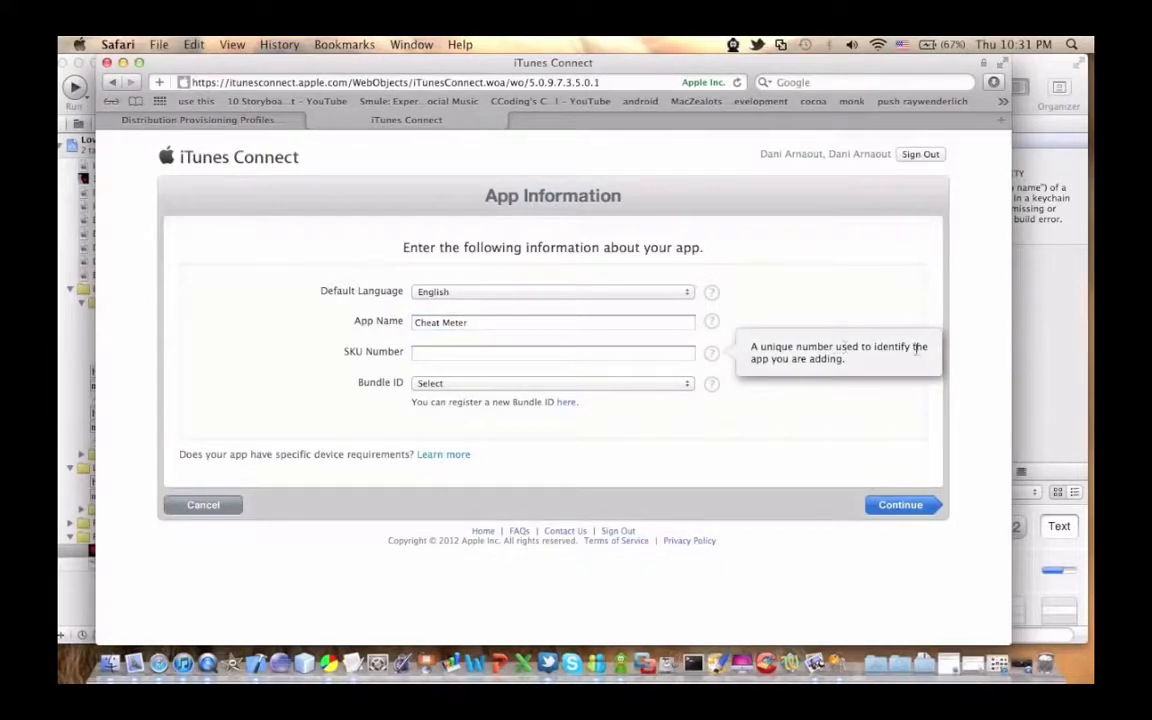
left_click(444, 352)
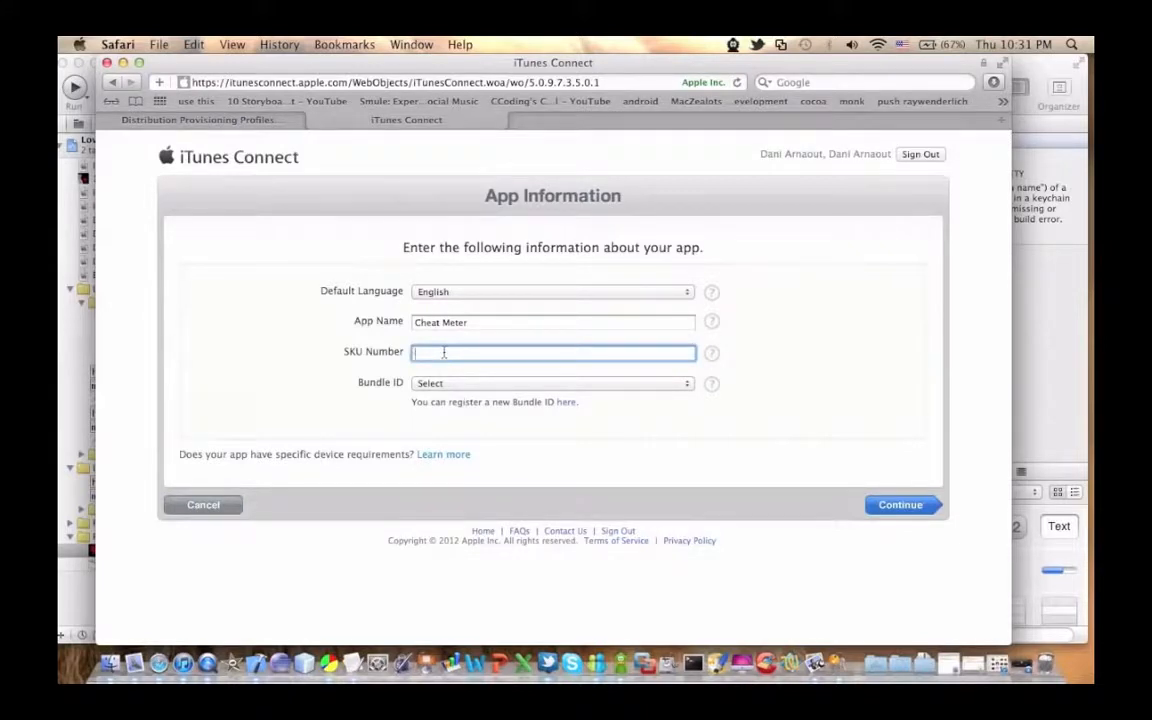
left_click(711, 353)
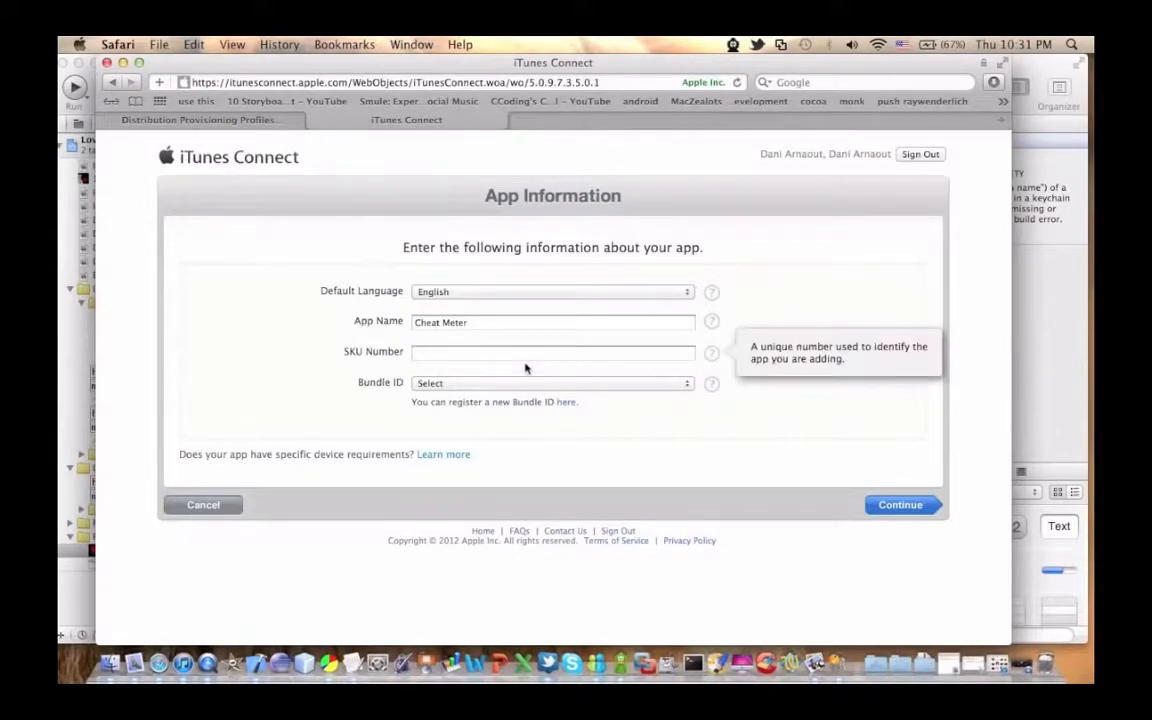
left_click(438, 354)
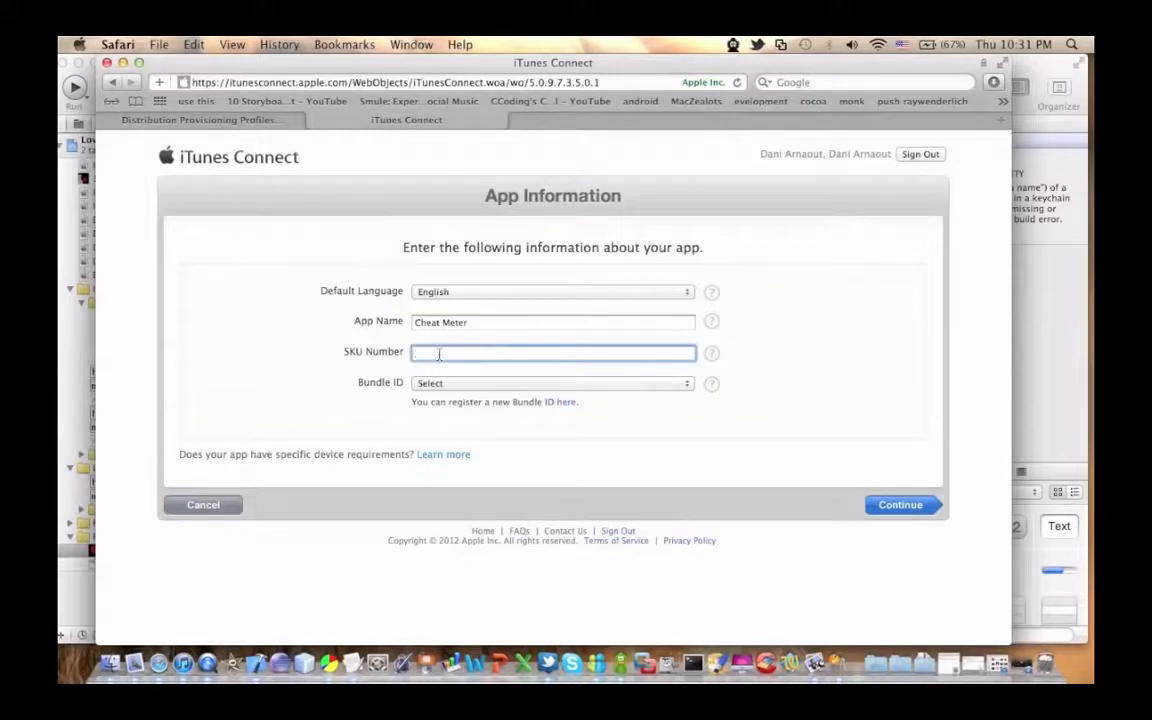
Step: Choose the wildcard Bundle ID named after the developer and set the Bundle ID Suffix to CheatMeter
left_click(452, 386)
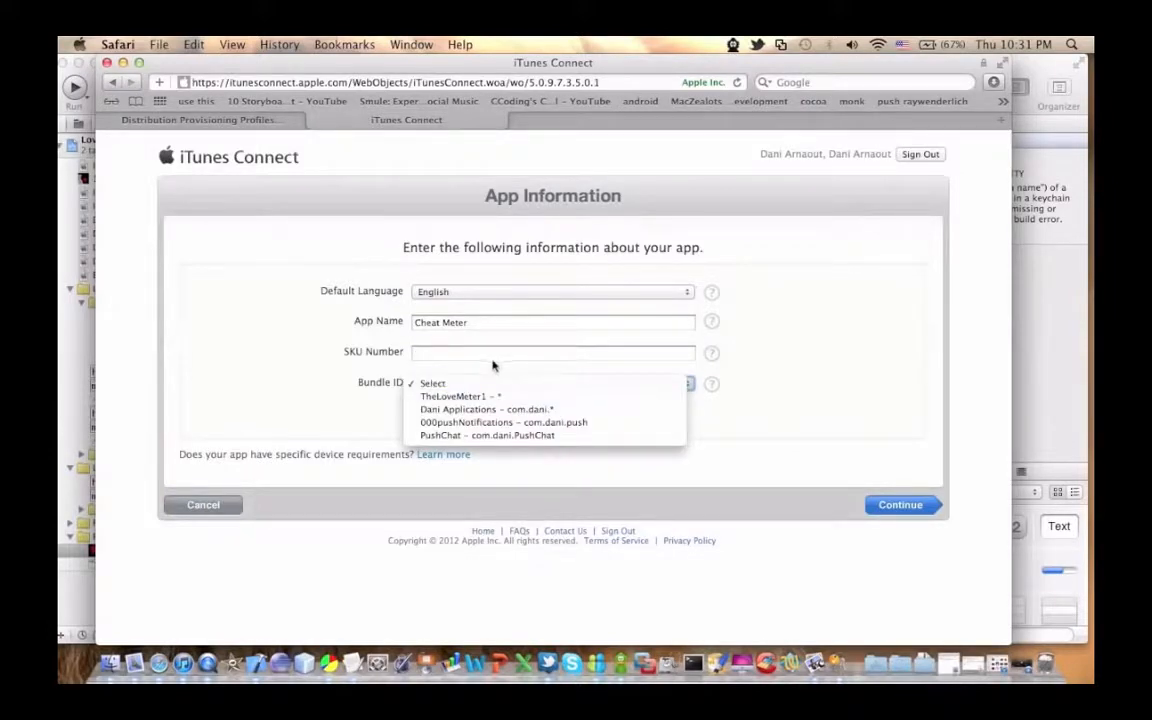
left_click(468, 410)
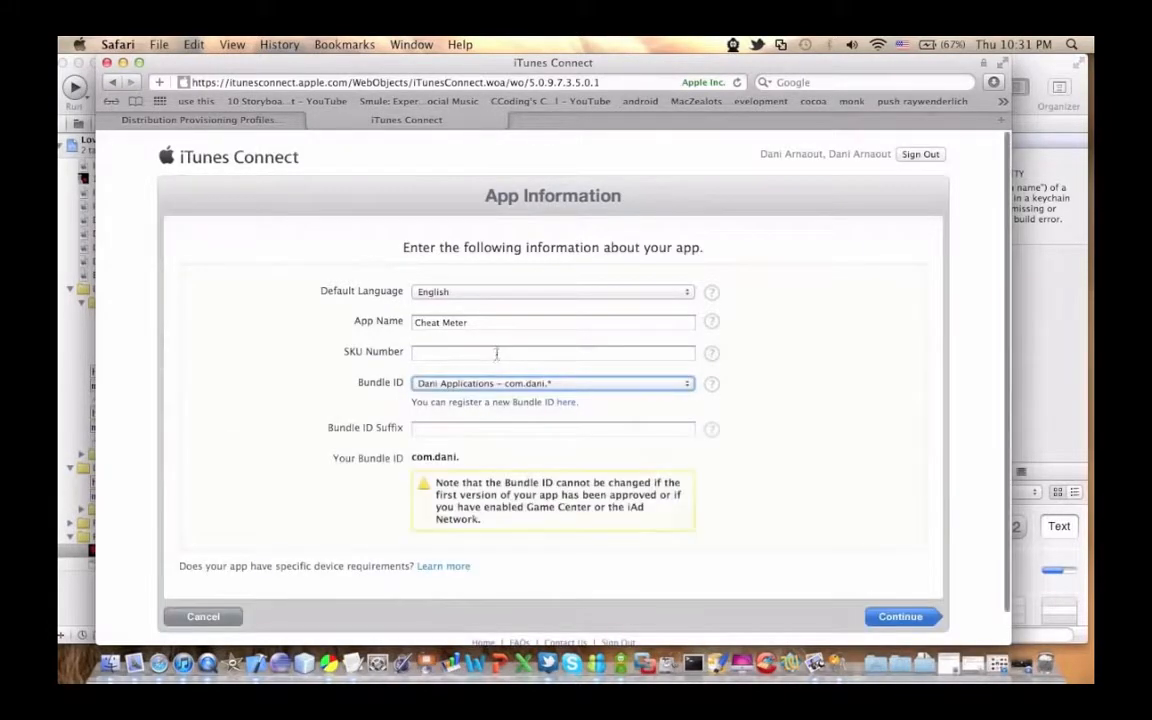
left_click(482, 387)
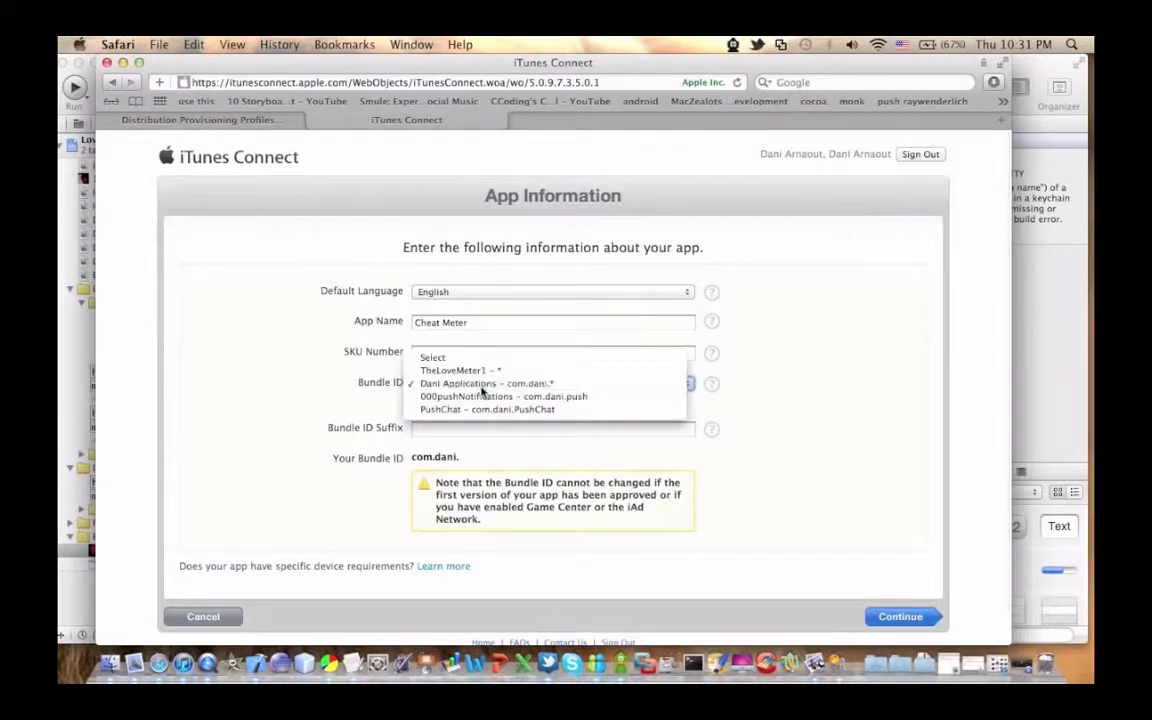
left_click(482, 387)
left_click(452, 428)
type("Cheat")
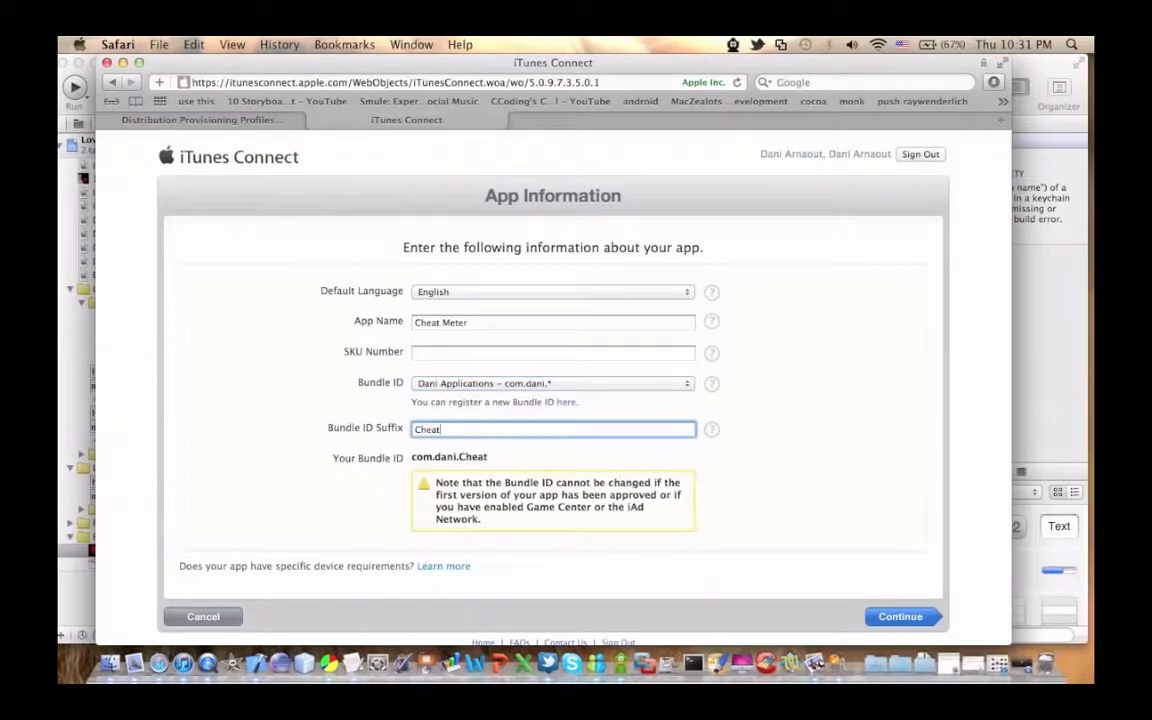
type("Meter")
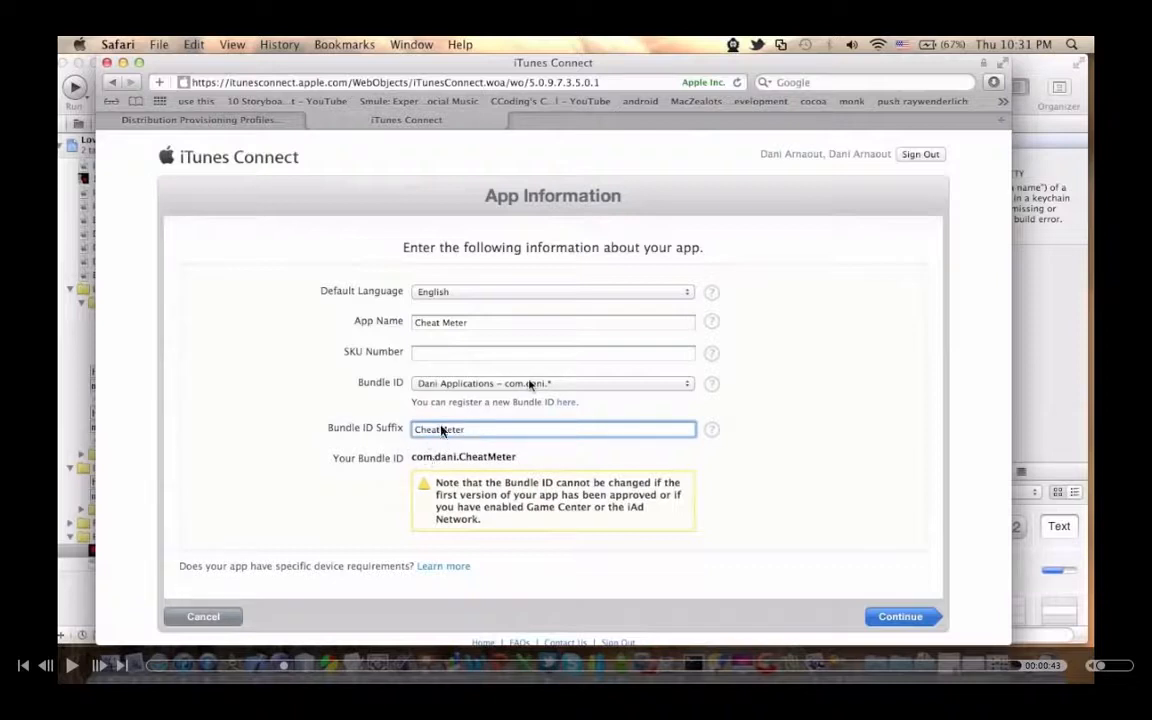
left_click(72, 665)
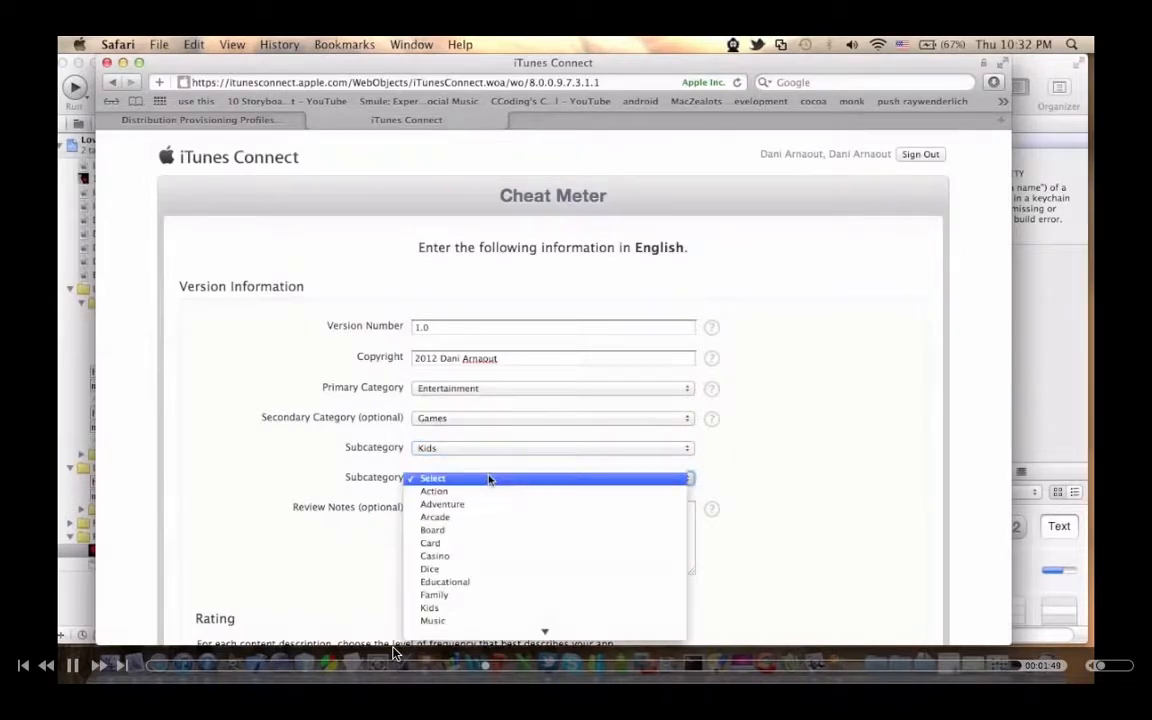
left_click(72, 665)
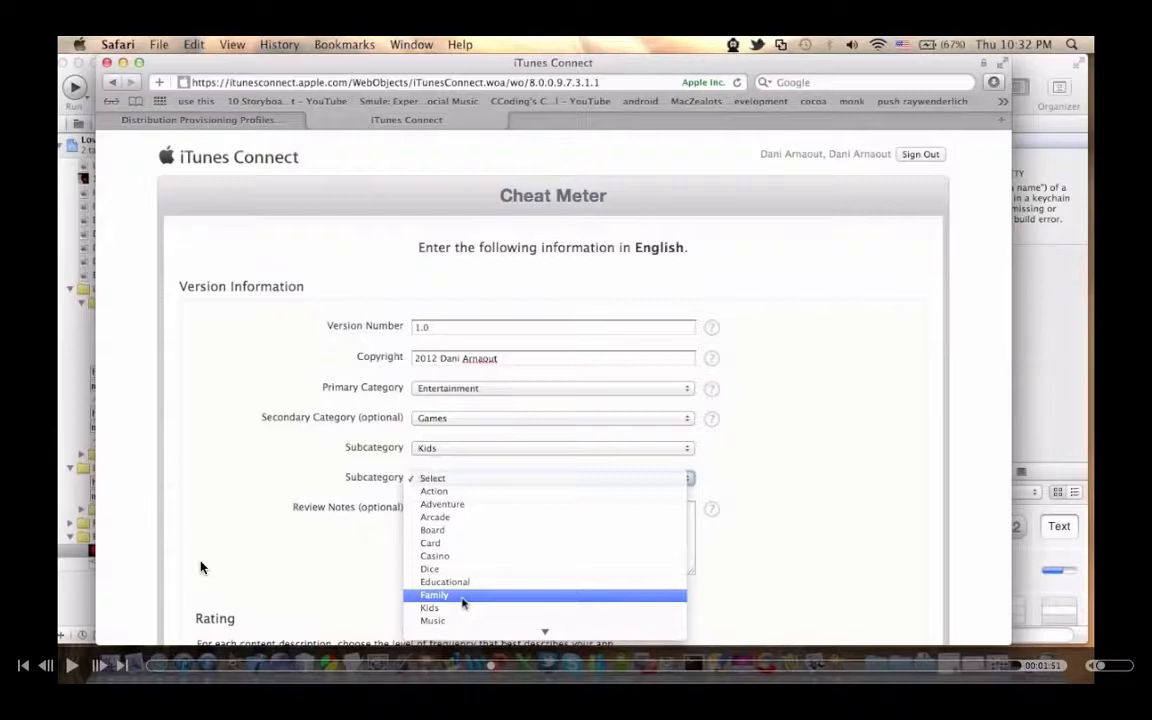
left_click(72, 667)
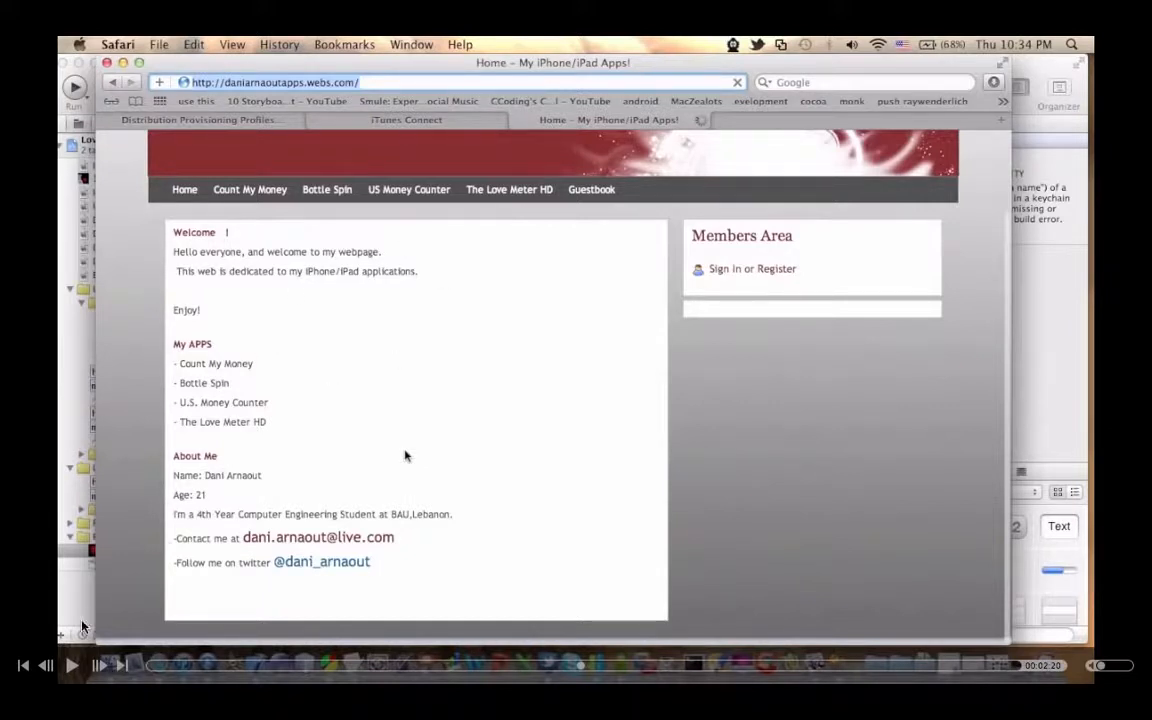
left_click(72, 665)
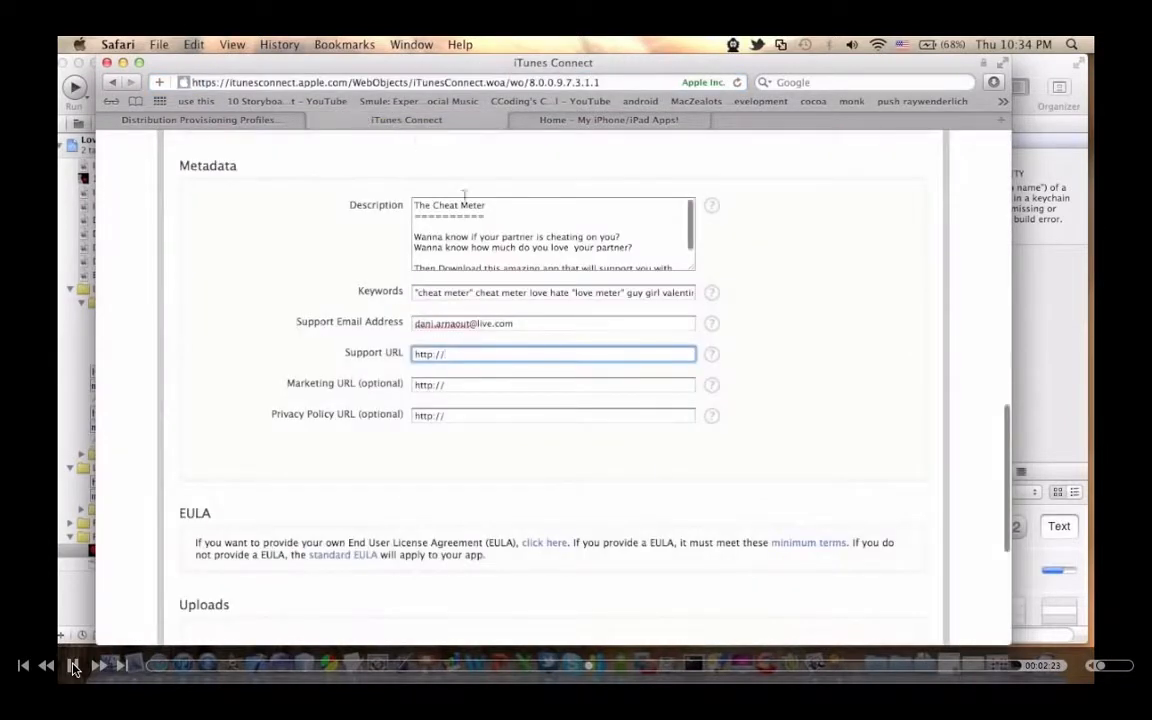
left_click(72, 666)
left_click(73, 667)
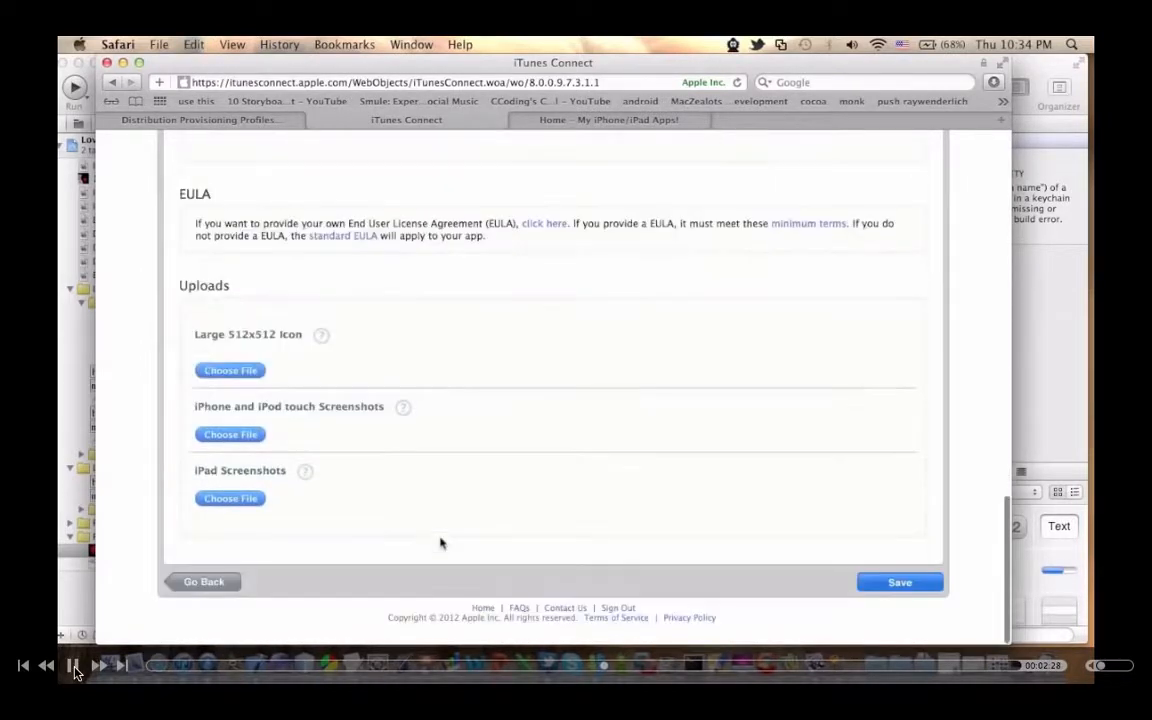
left_click(74, 667)
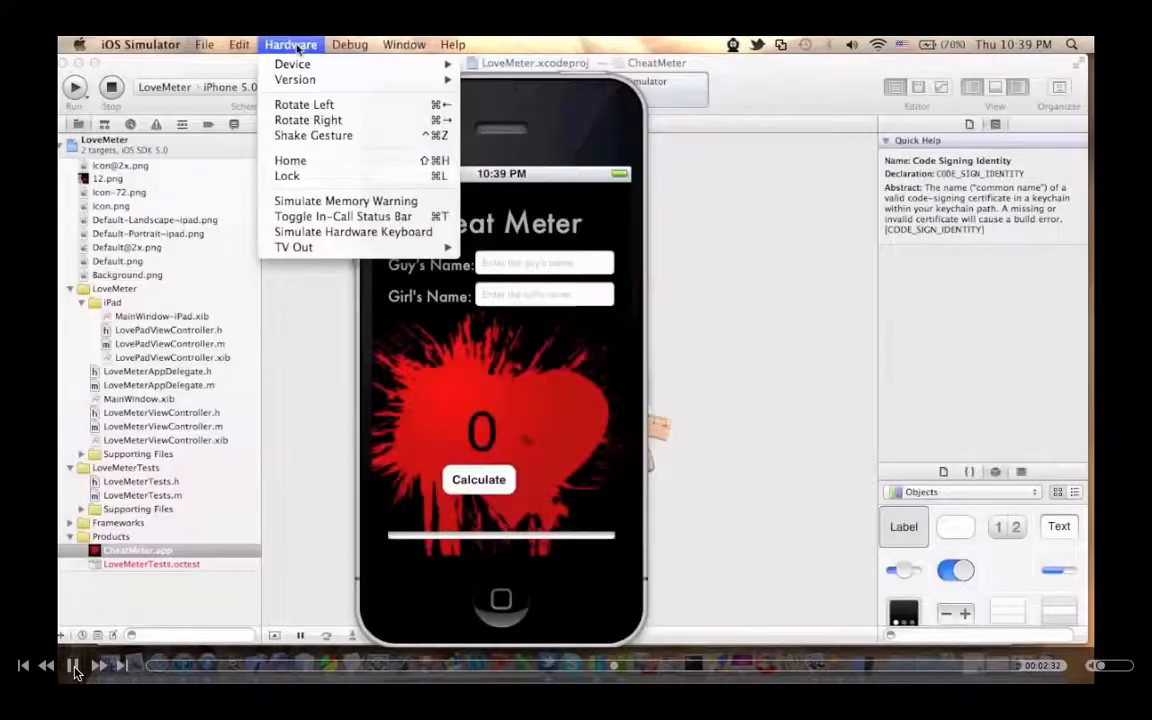
left_click(73, 666)
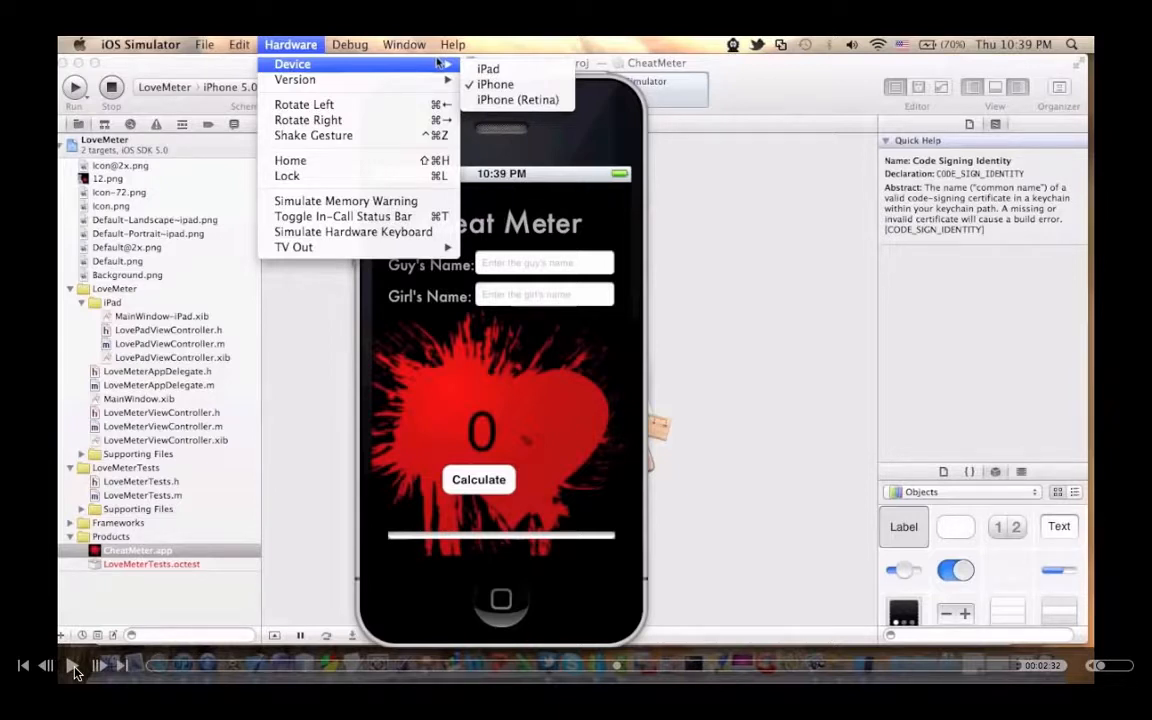
Step: Switch the iOS Simulator device to iPhone (Retina) and reposition the simulator window
left_click(489, 99)
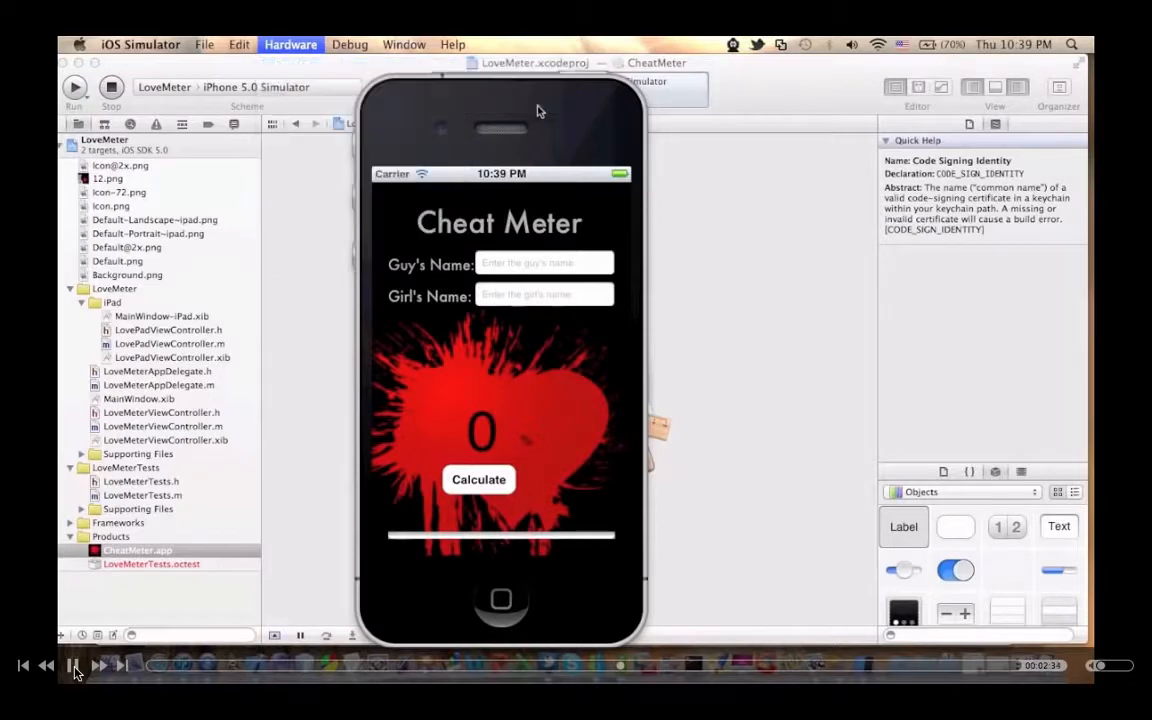
left_click_drag(663, 185, 580, 138)
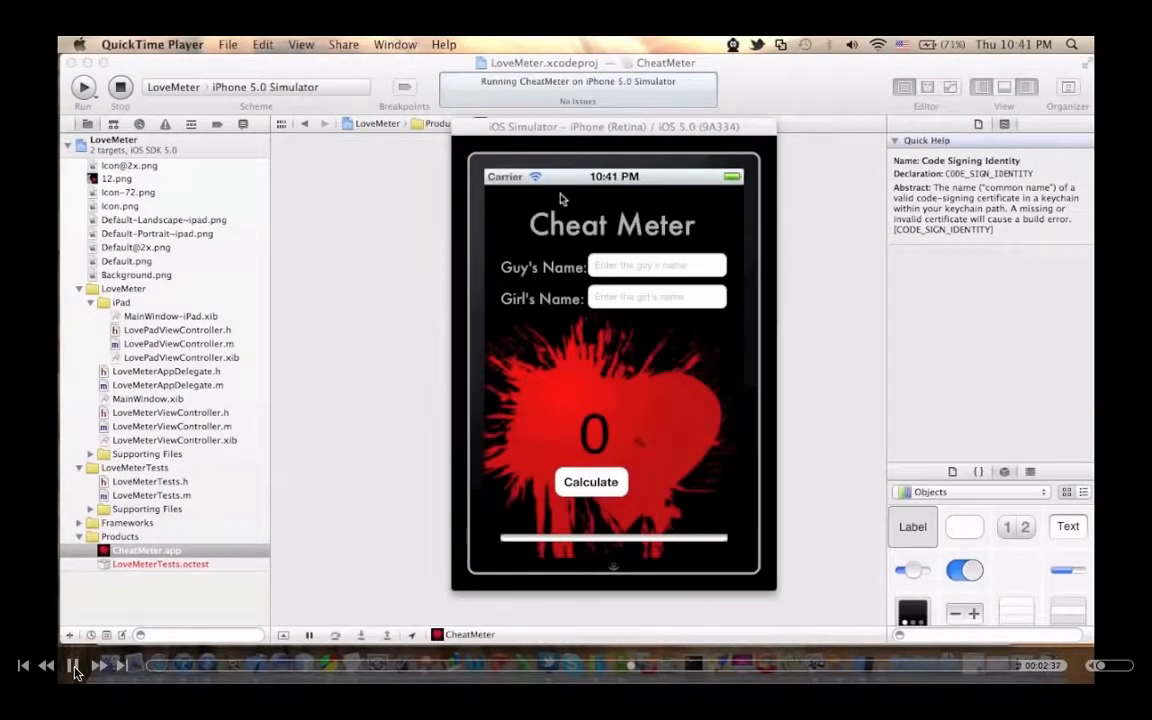
left_click(74, 666)
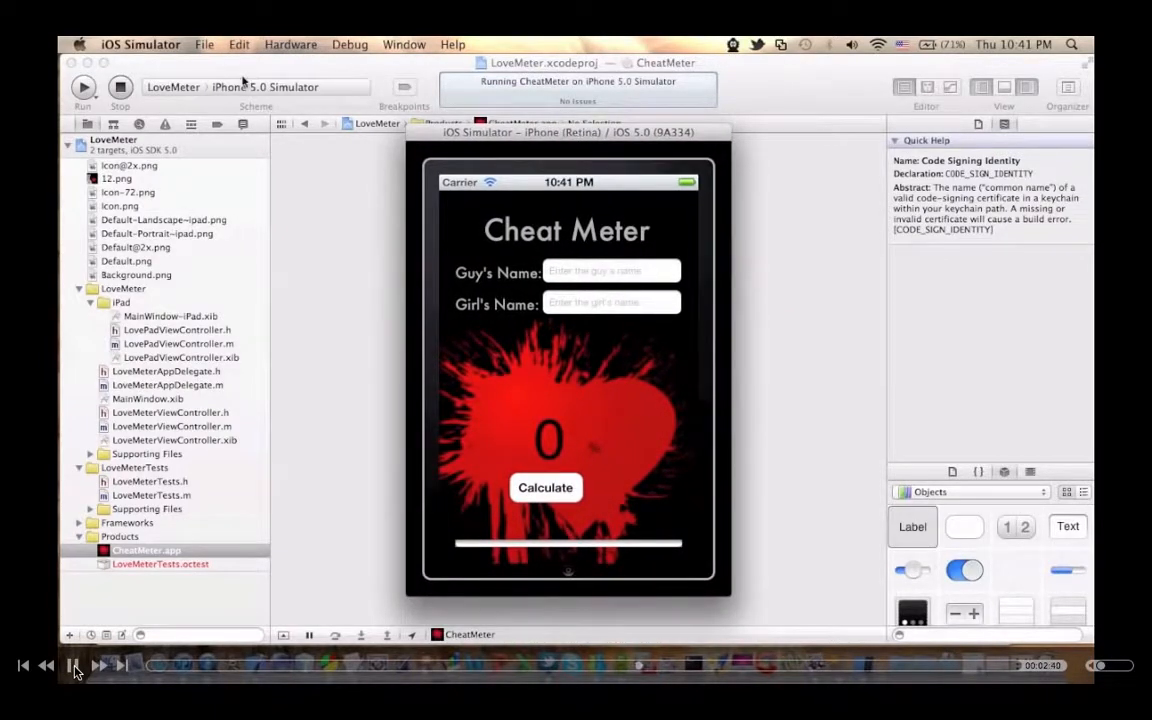
left_click(74, 667)
left_click(74, 667)
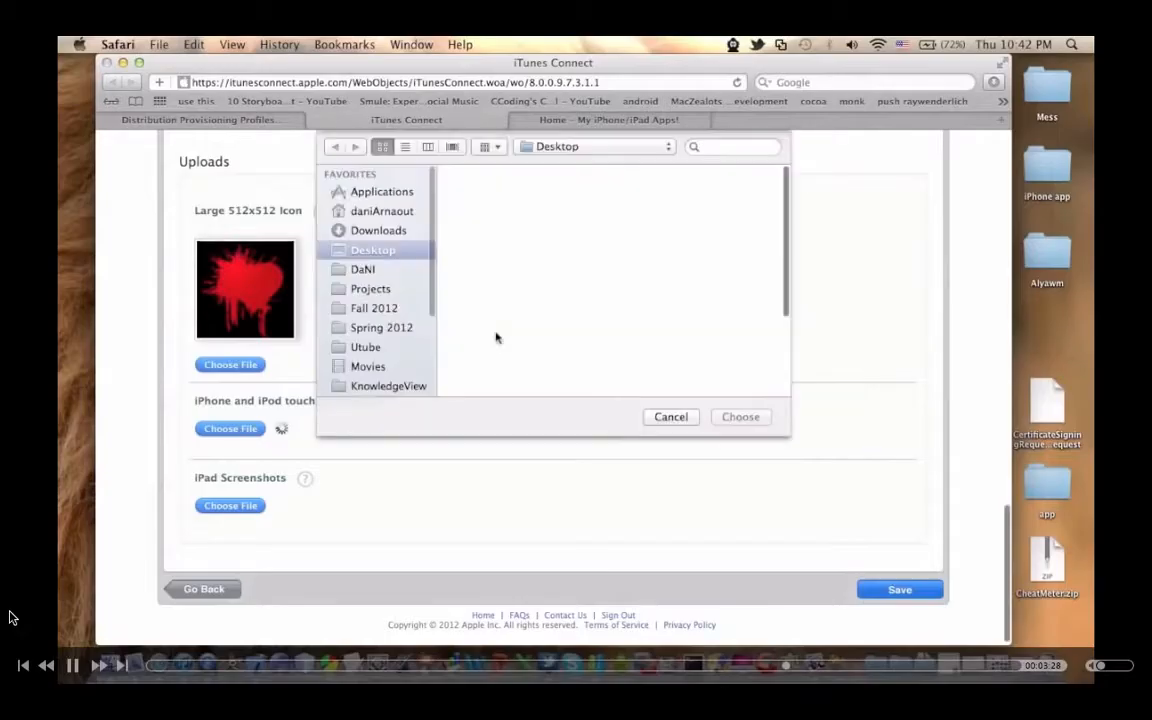
left_click(72, 667)
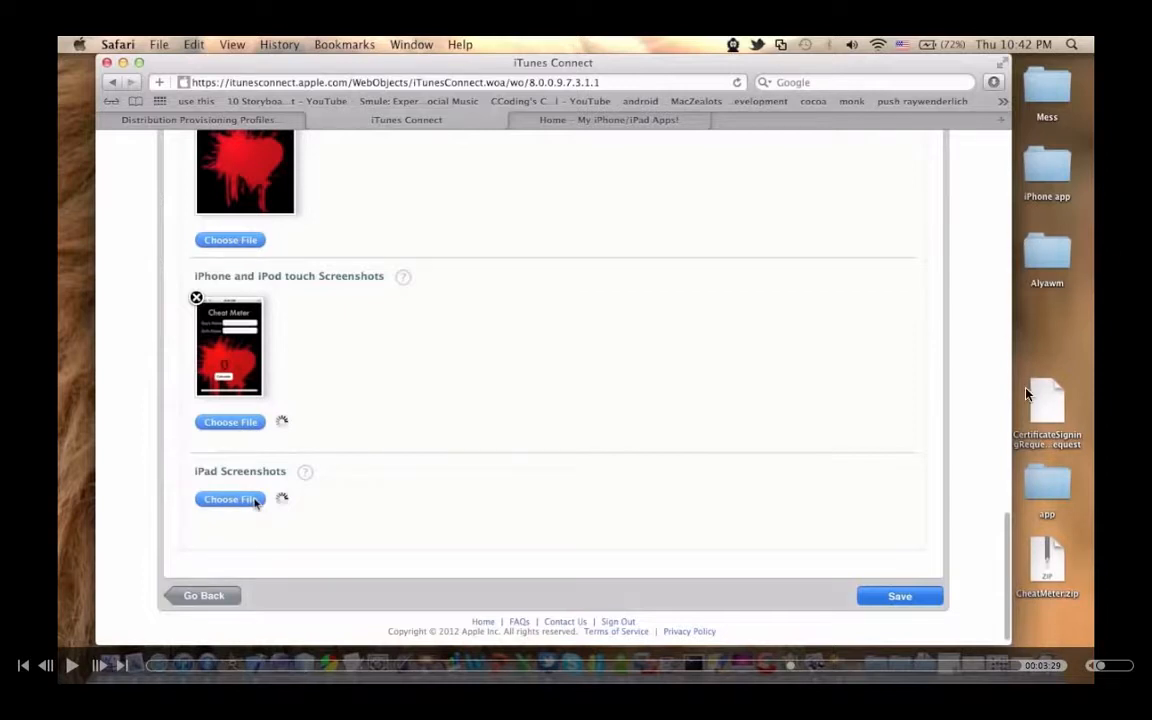
left_click(72, 667)
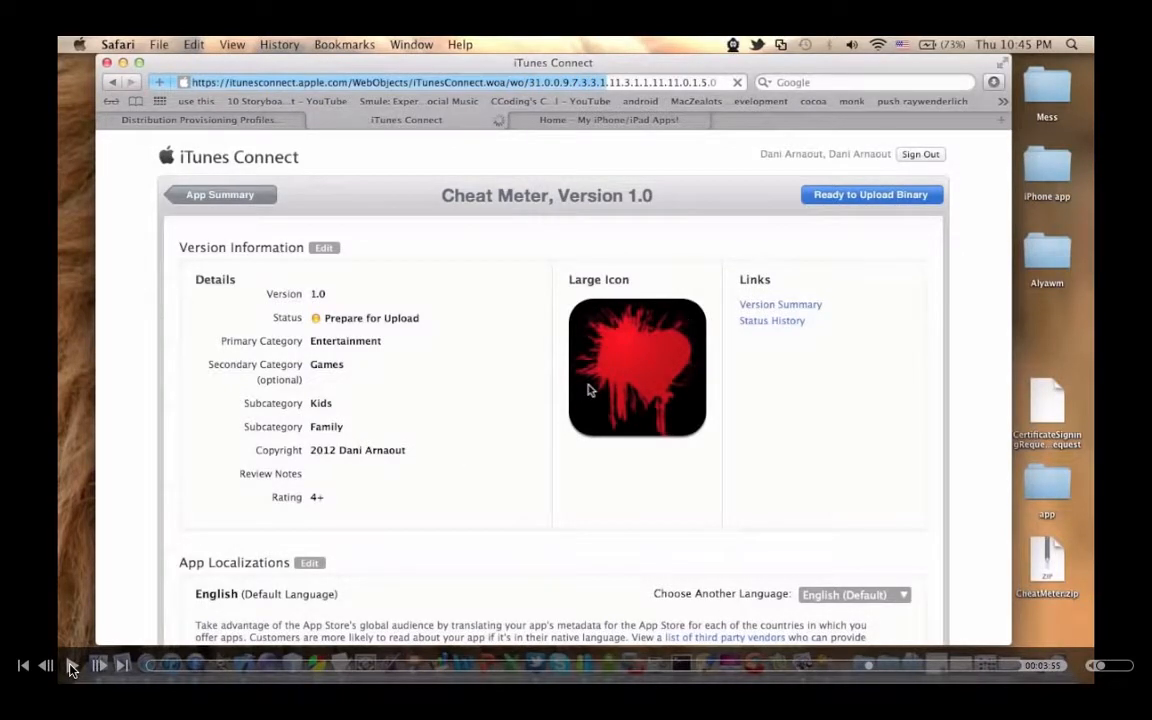
left_click(72, 666)
left_click(71, 670)
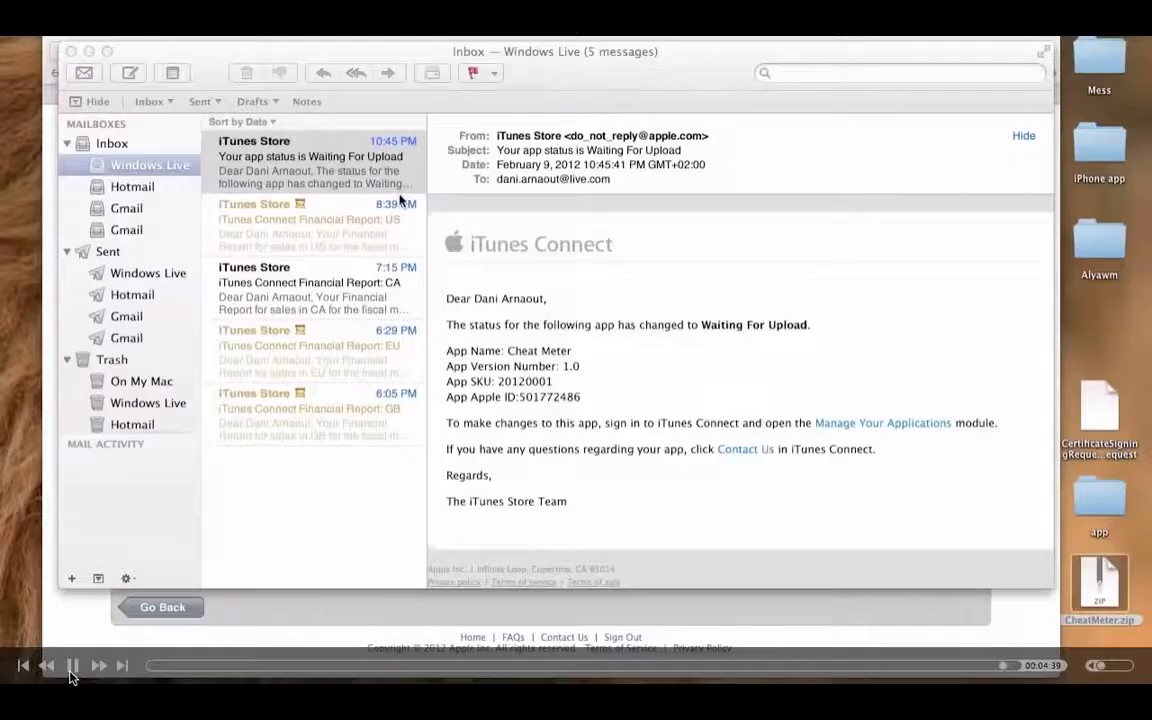
left_click(71, 670)
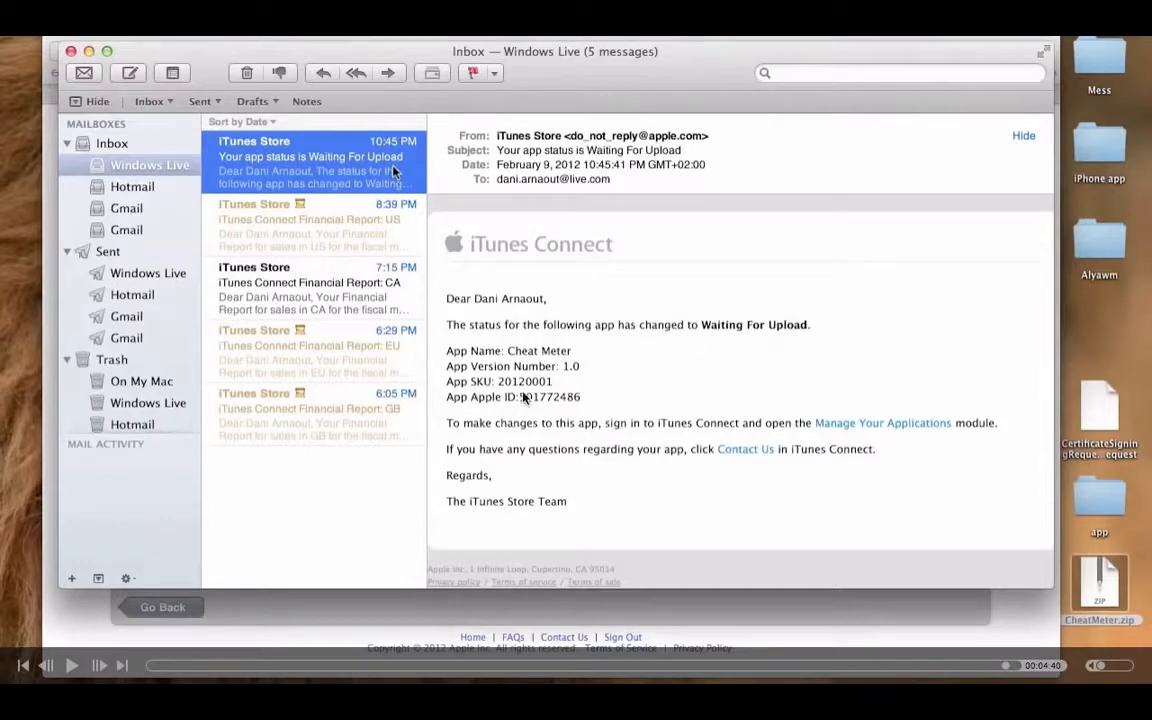
left_click(73, 665)
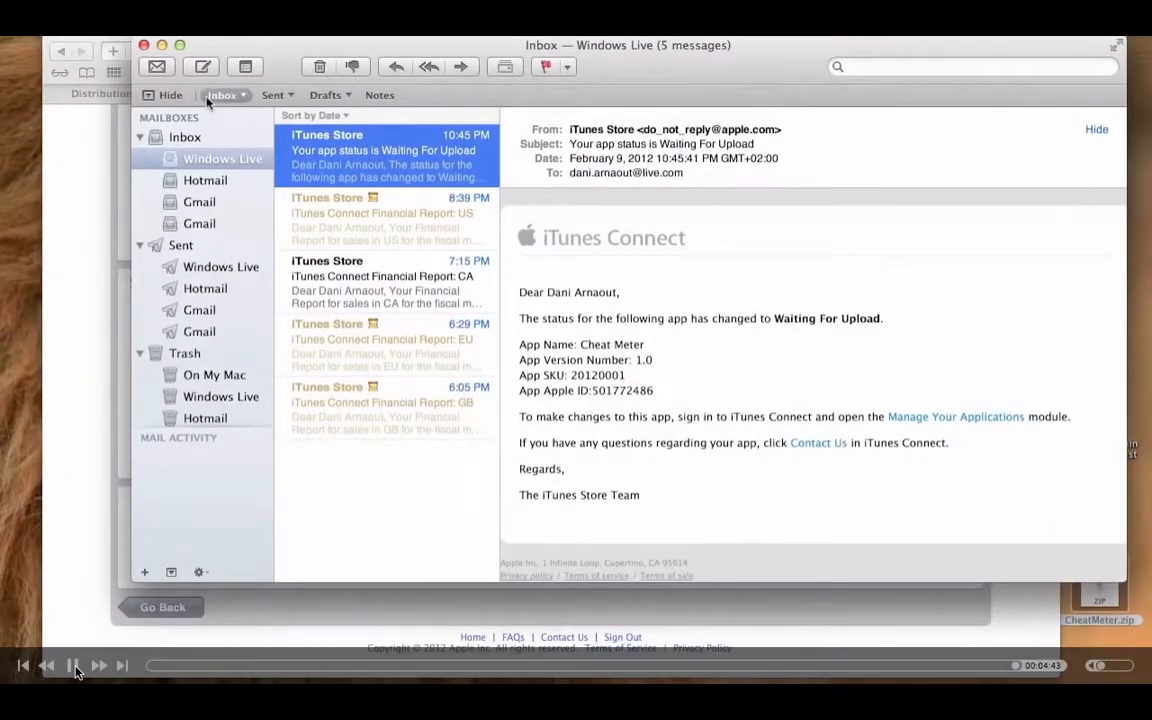
left_click(73, 665)
left_click(74, 666)
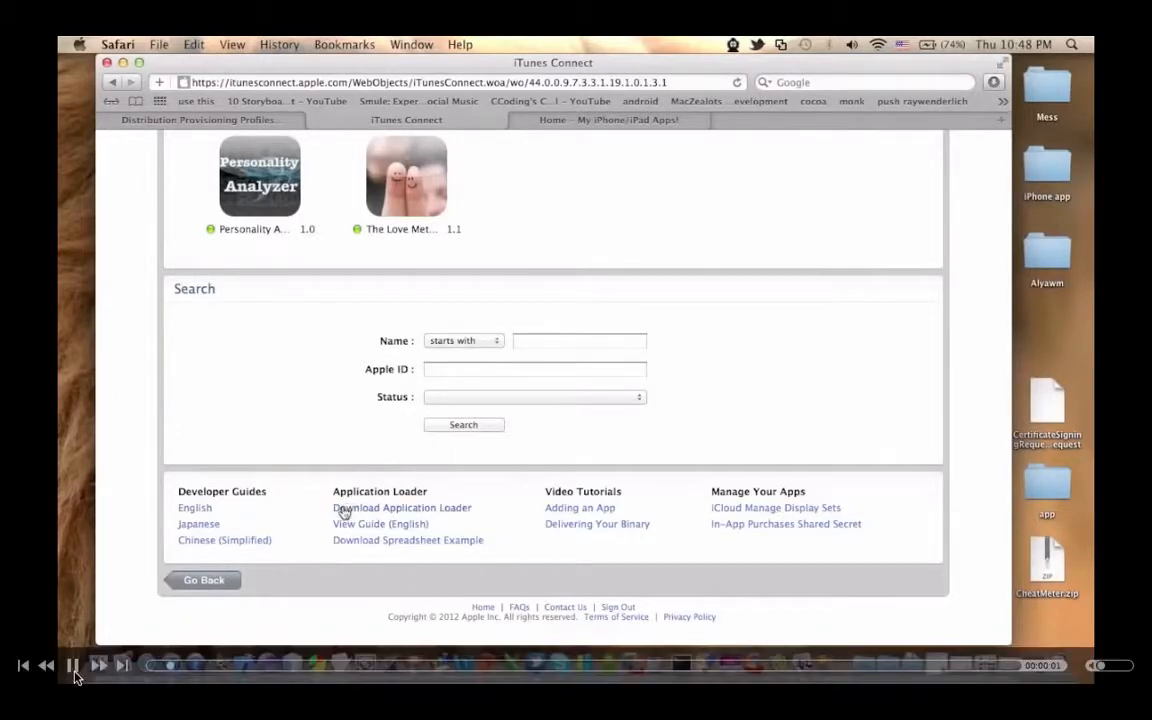
left_click(77, 673)
left_click(77, 673)
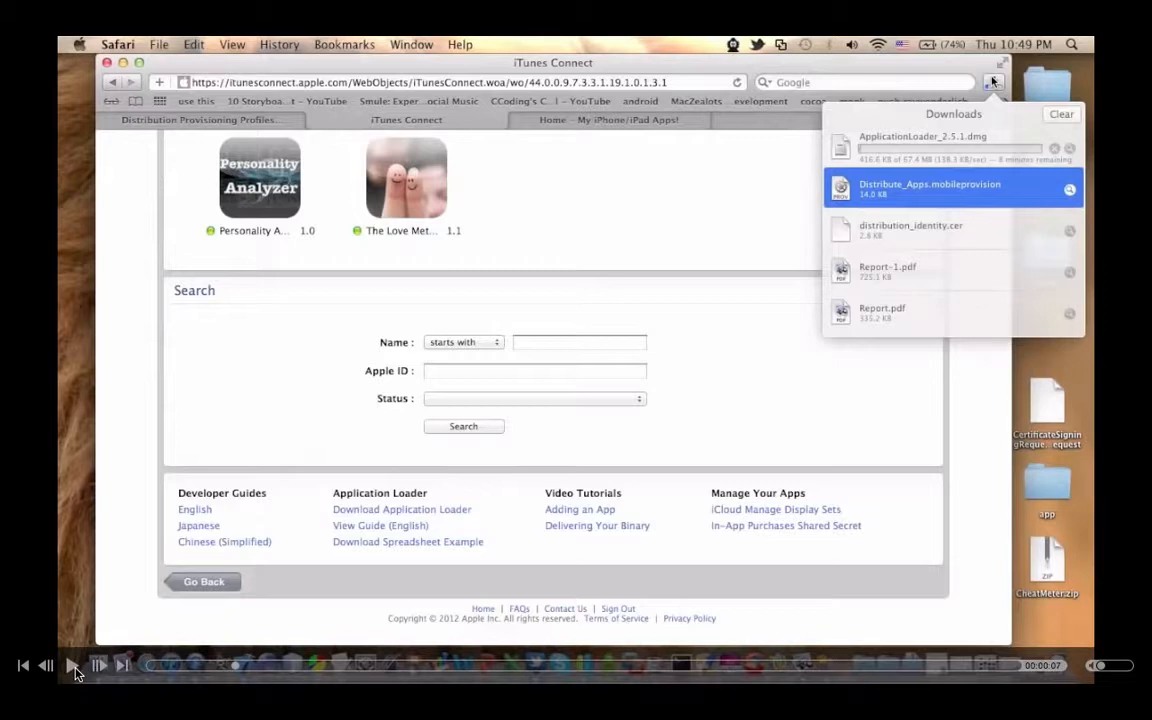
left_click(73, 665)
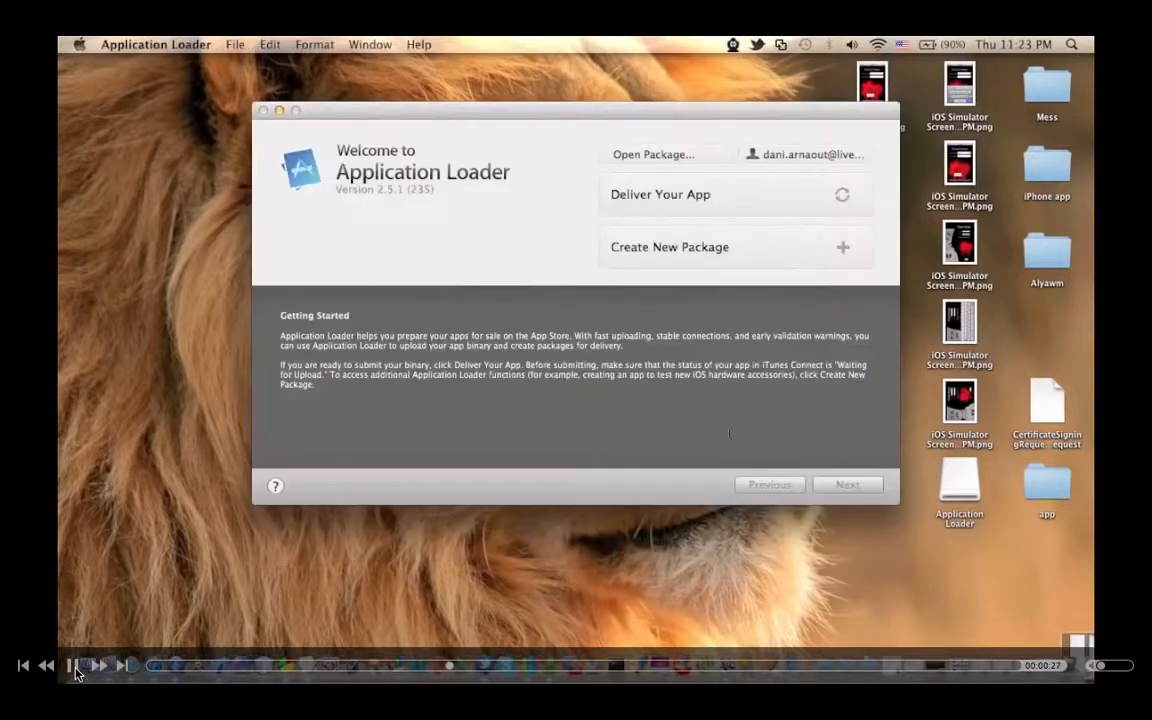
left_click(74, 669)
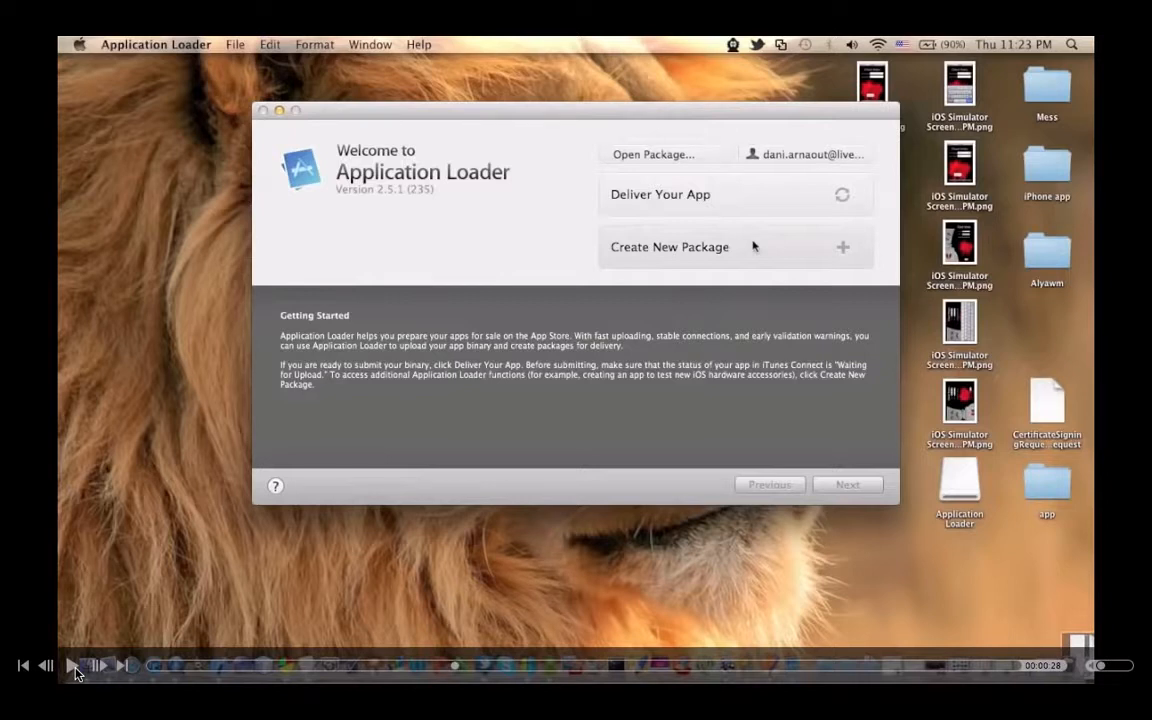
Step: Start the Deliver Your App process in Application Loader
left_click(780, 205)
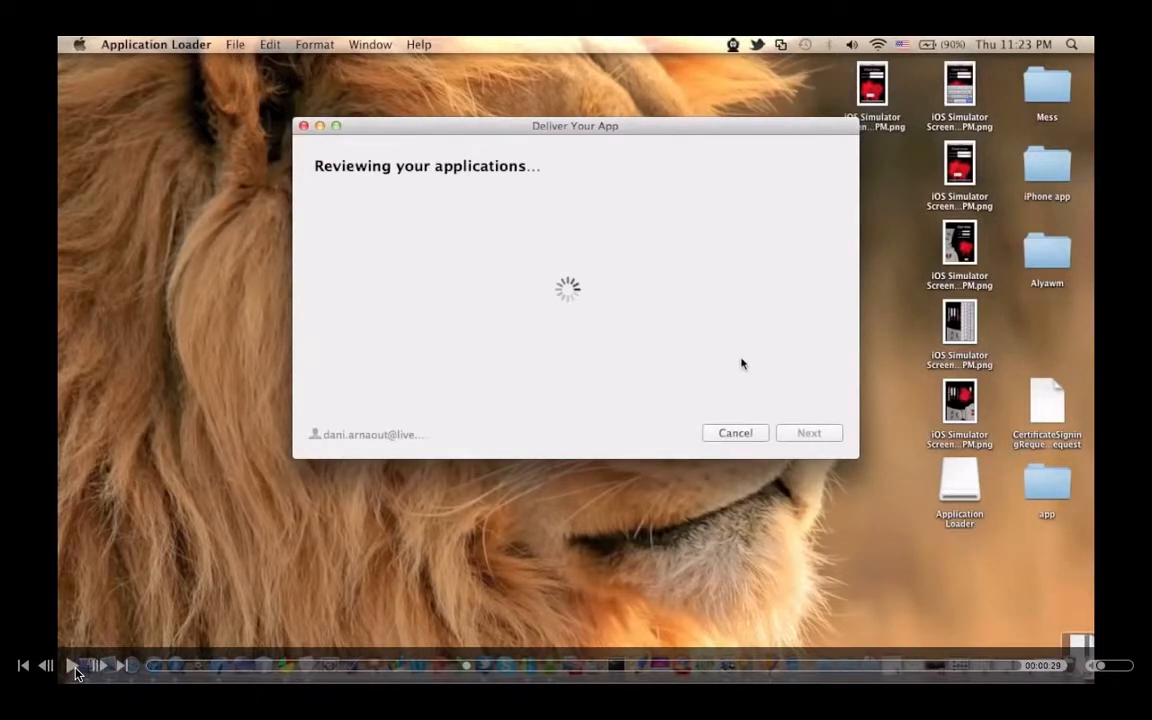
left_click(73, 666)
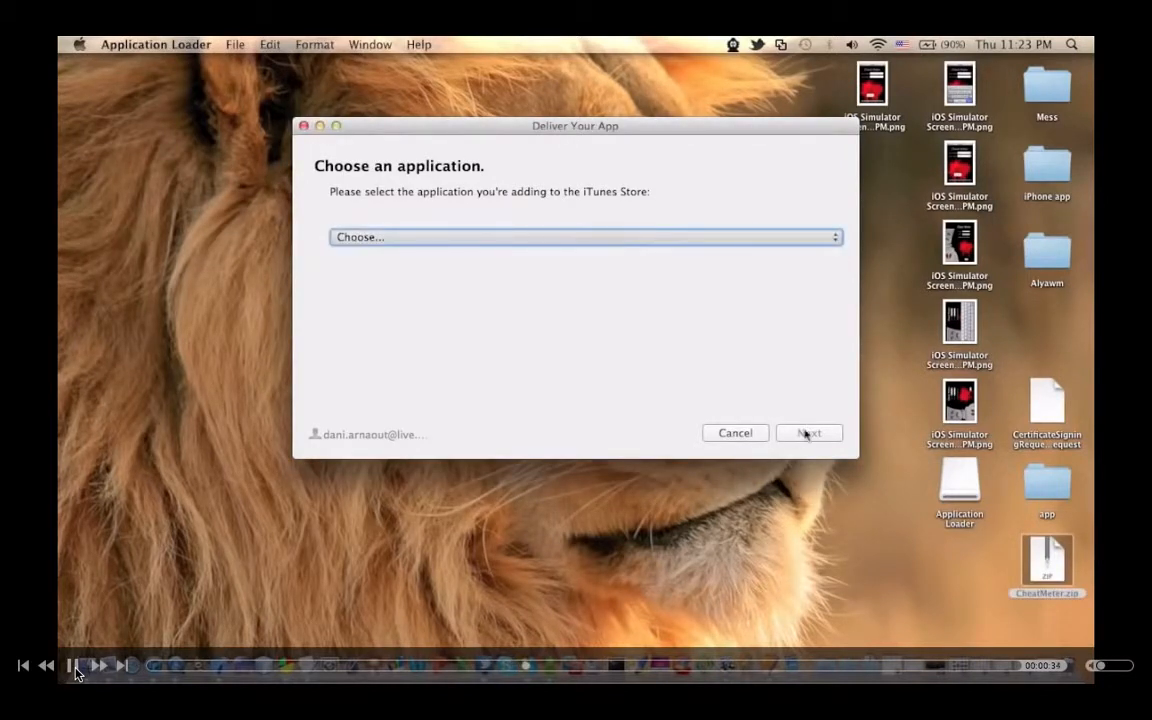
Step: Play the embedded delivery demo through choosing and sending CheatMeter.zip, pausing at the empty file chooser and before the upload
left_click(75, 671)
left_click(75, 671)
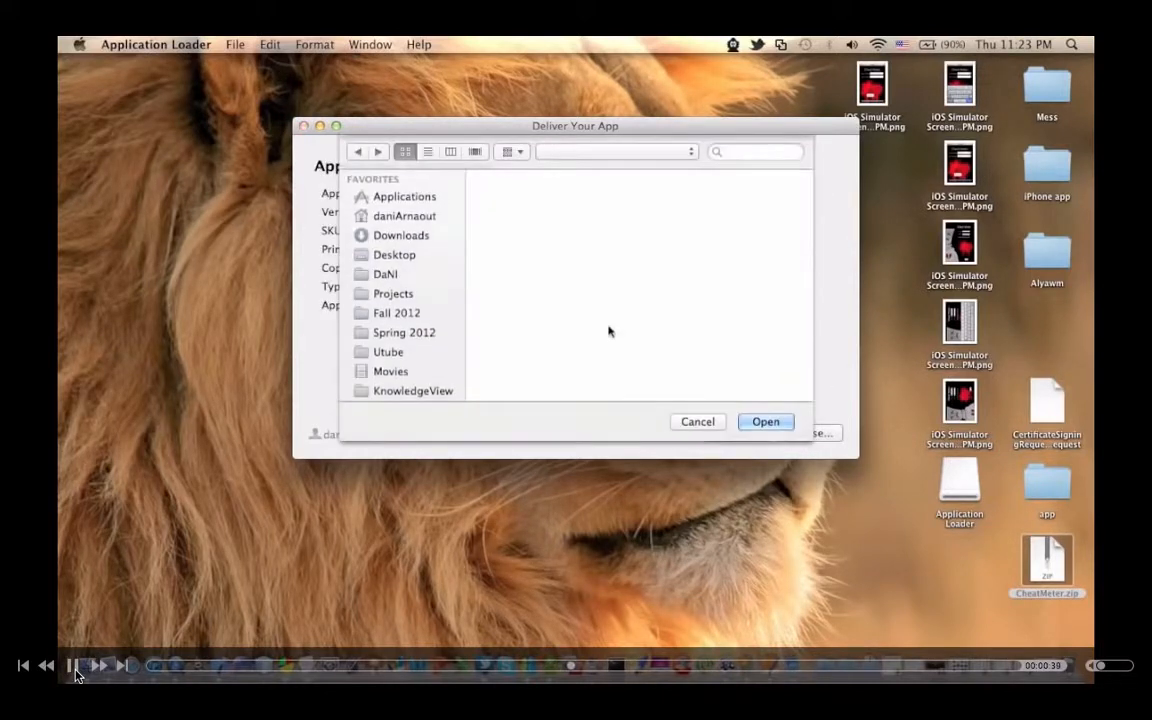
left_click(75, 671)
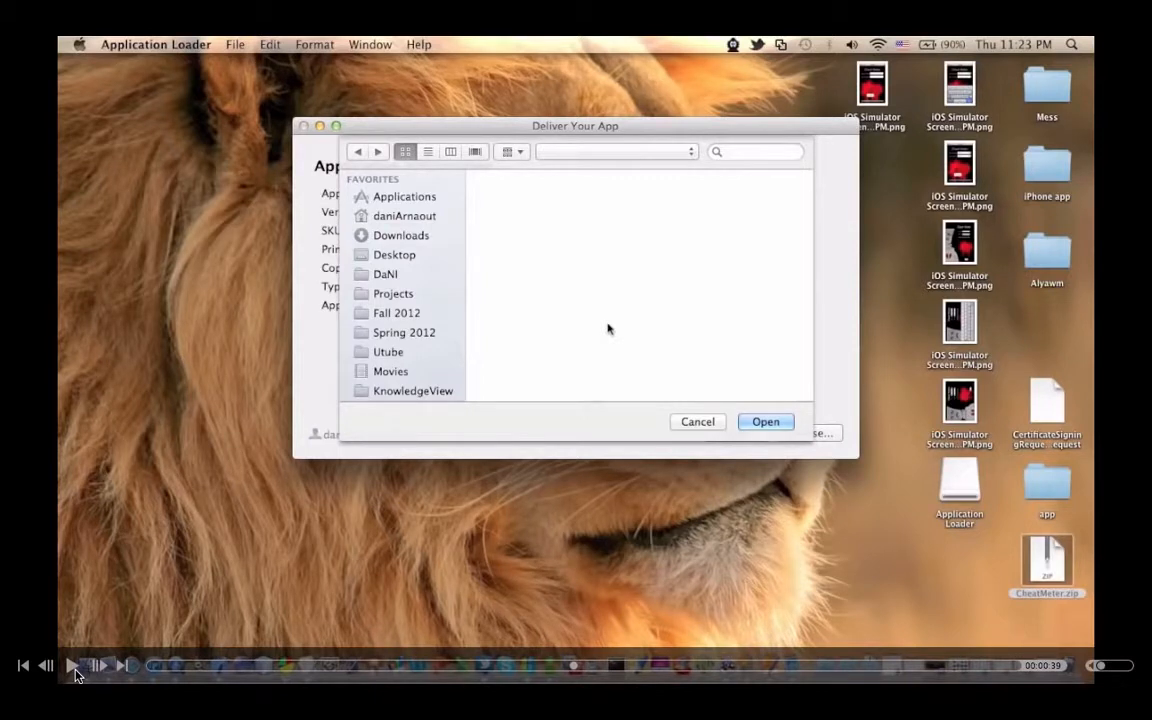
left_click(75, 671)
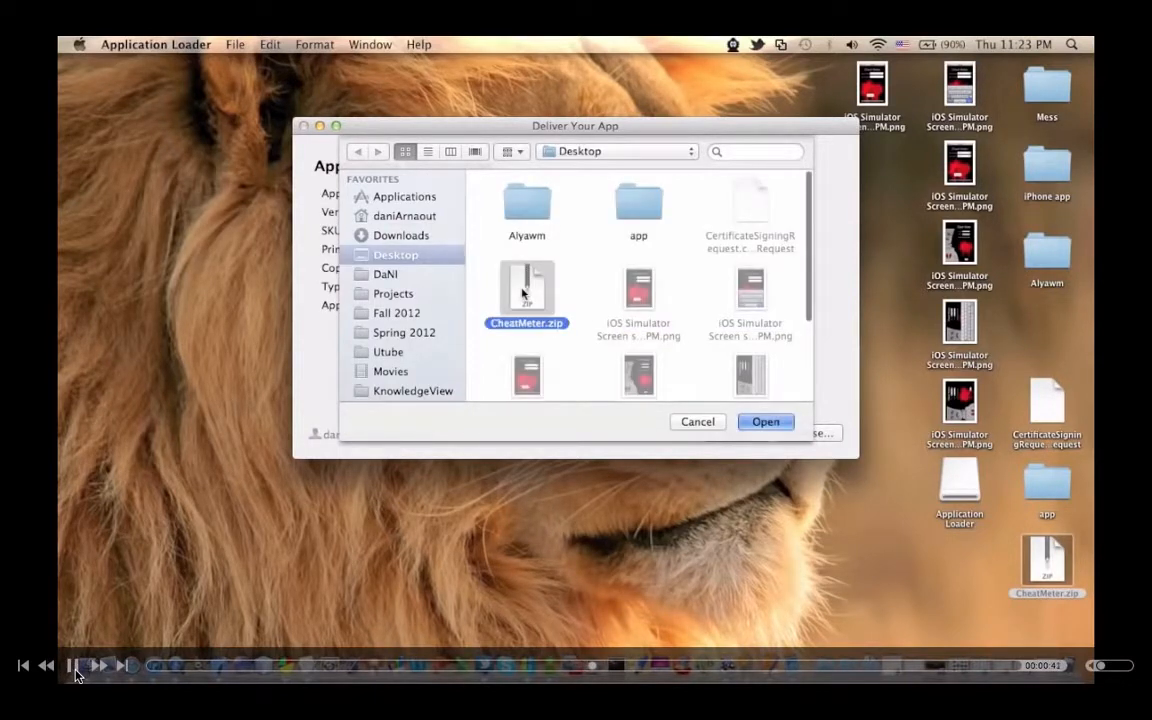
left_click(75, 671)
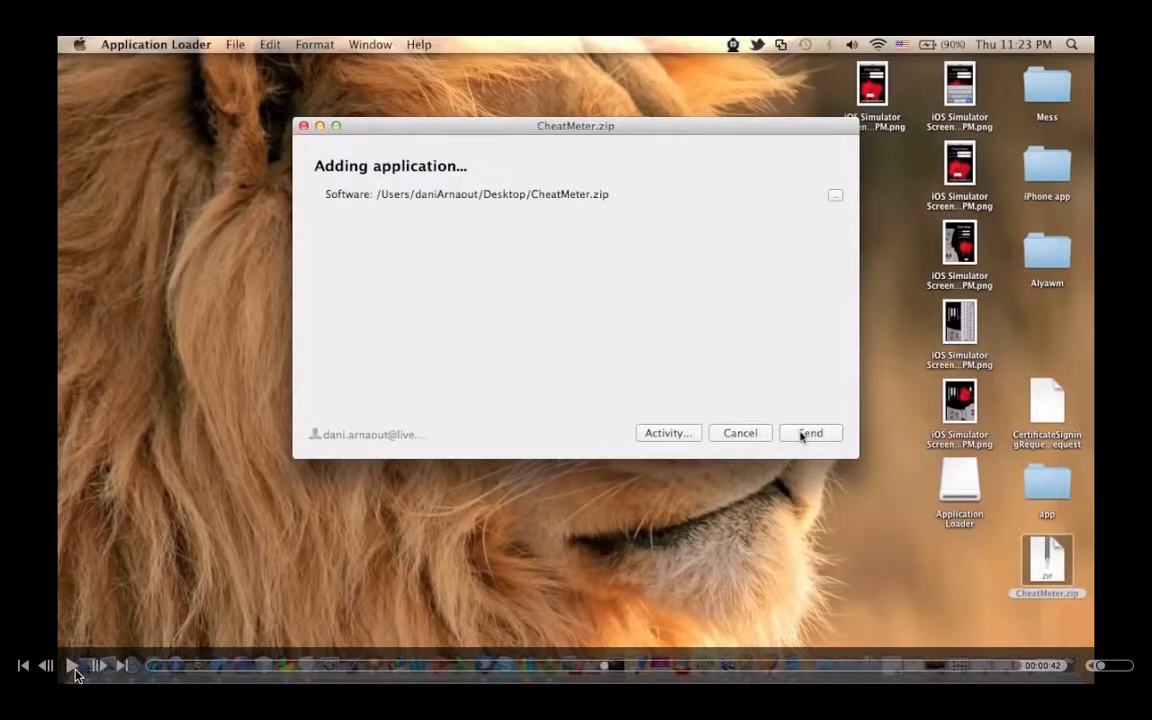
left_click(75, 671)
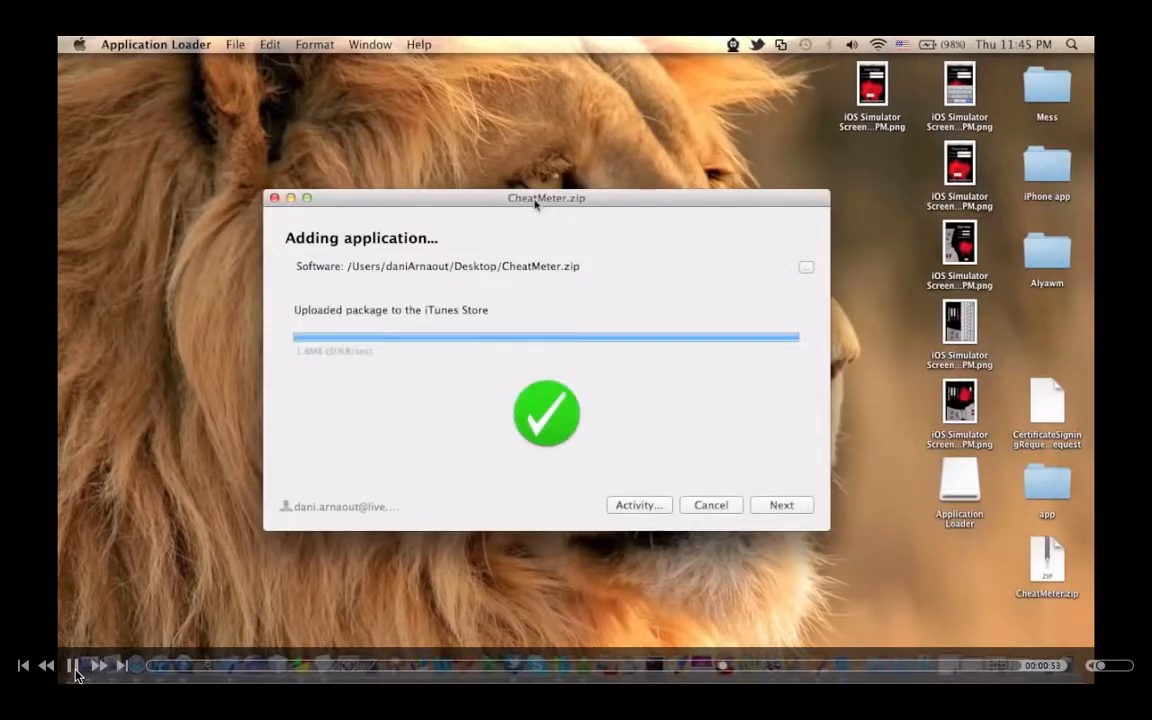
Step: Complete the CheatMeter.zip delivery after its upload, pausing and resuming the demo at the Application Loader welcome window
left_click(779, 507)
left_click(778, 508)
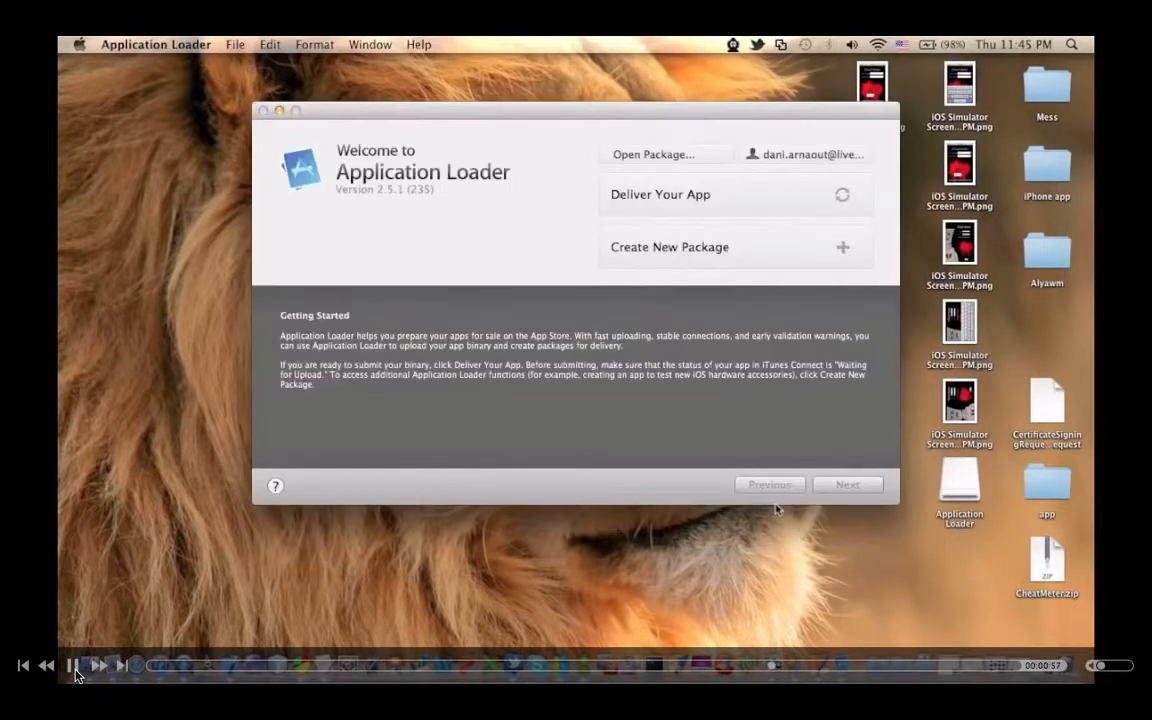
left_click(75, 668)
left_click(73, 667)
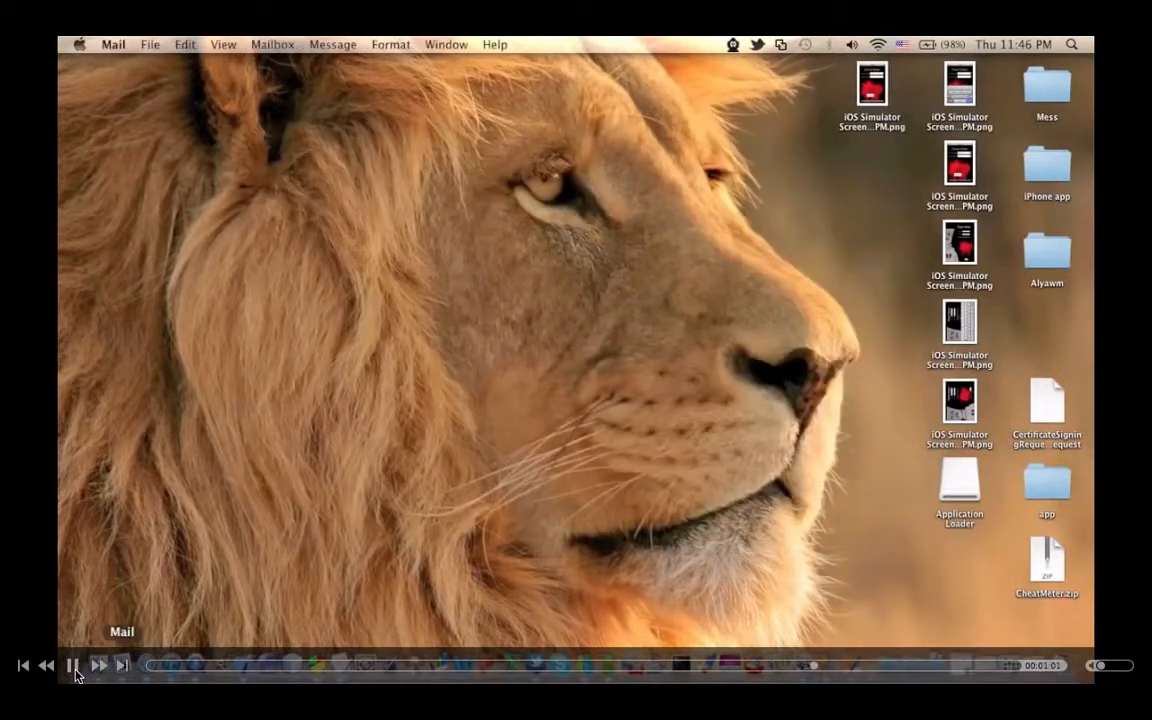
Step: Play the Mail part of the demo, pausing at the empty inbox and at the iTunes Store message about the app status
left_click(75, 672)
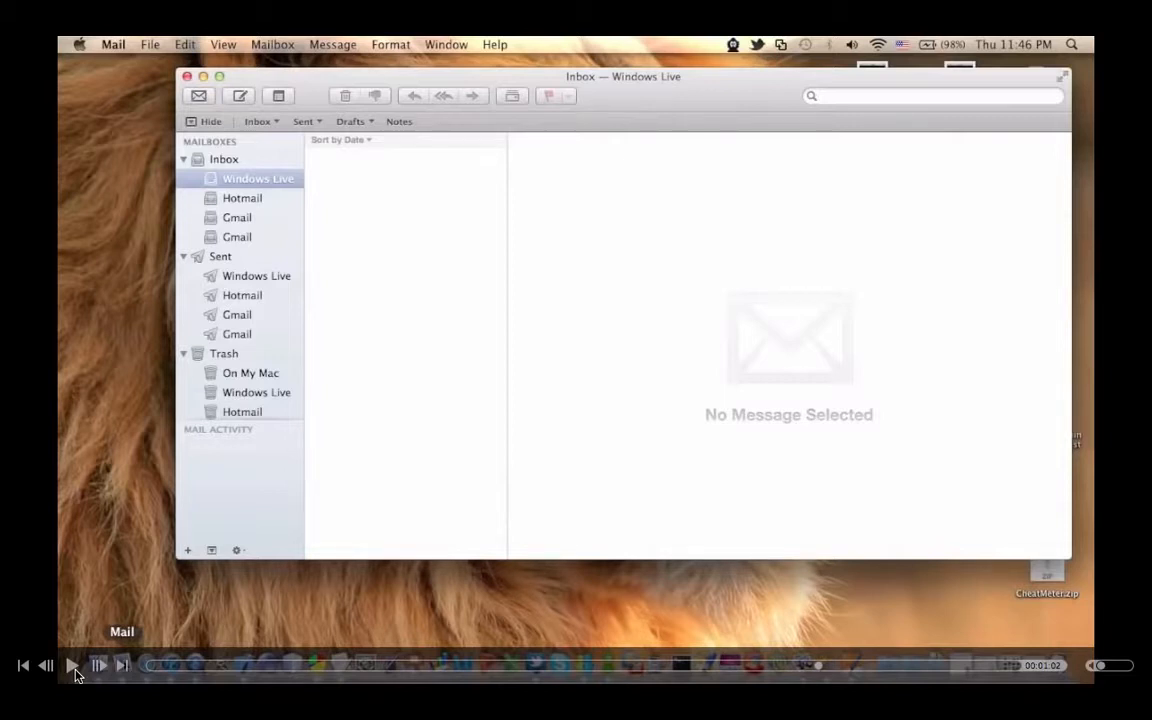
left_click(75, 672)
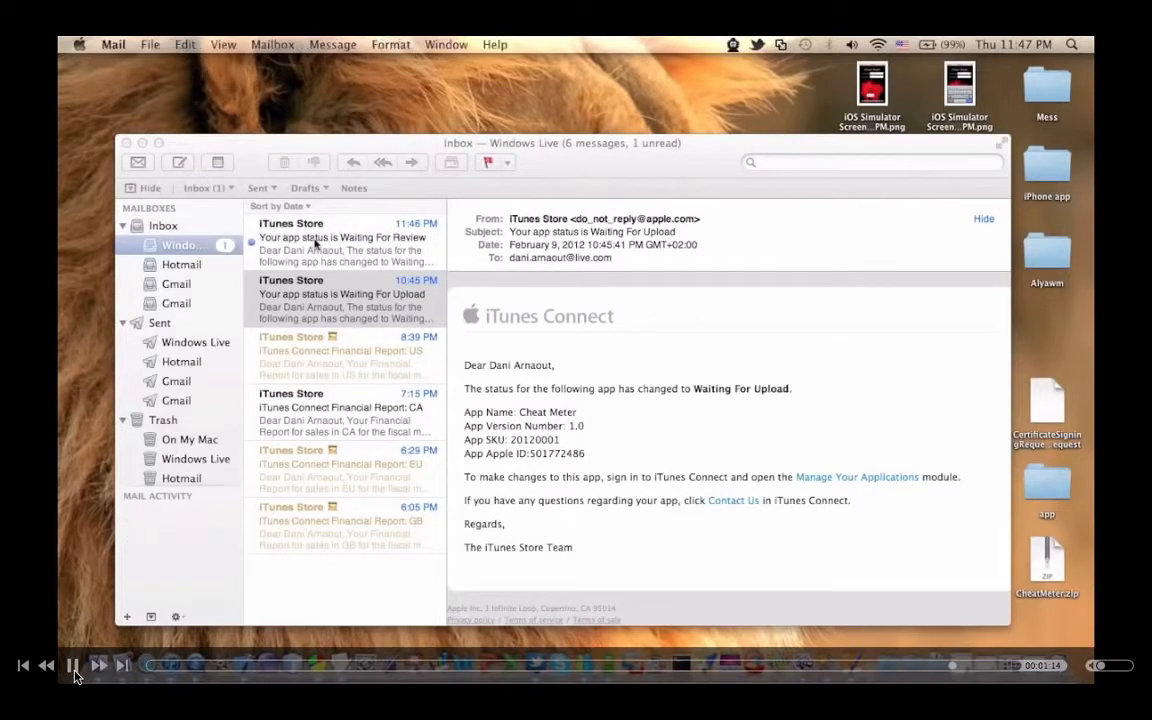
left_click(75, 671)
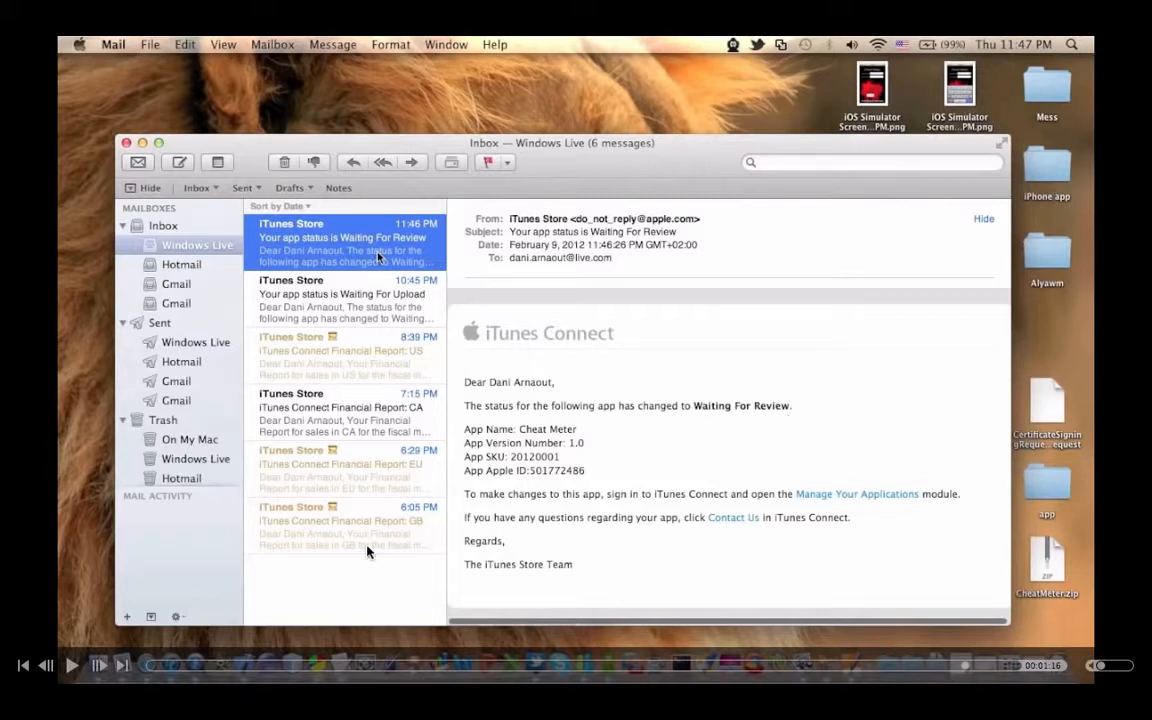
left_click(73, 665)
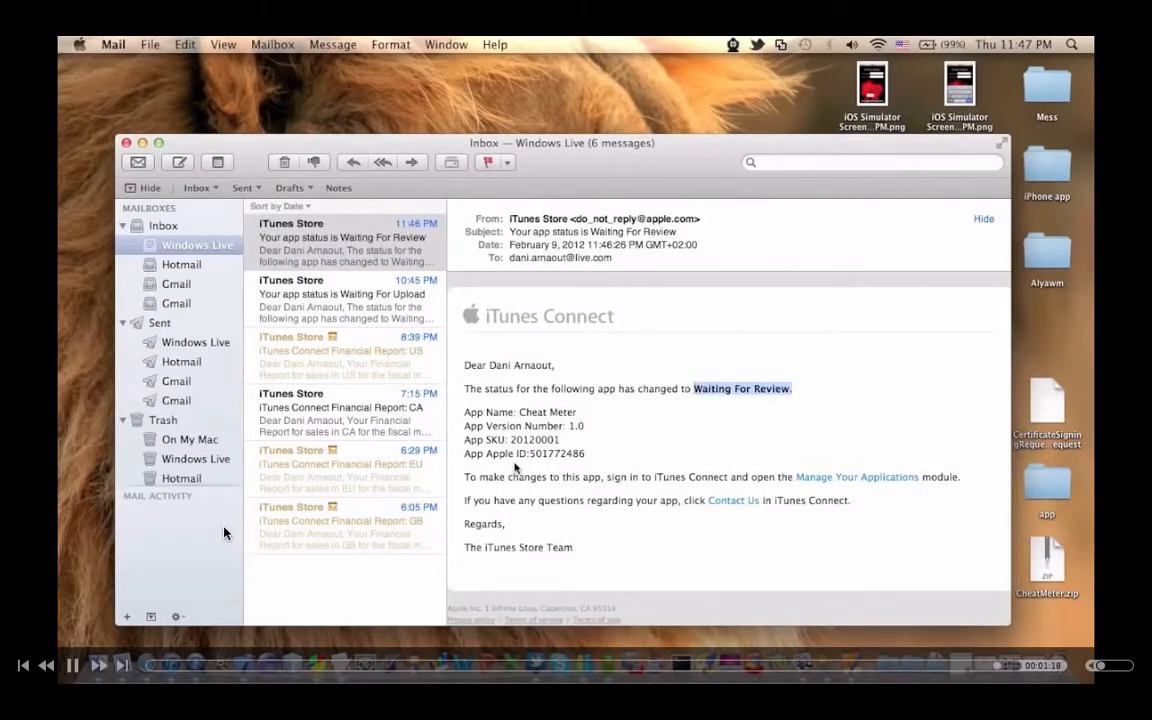
key("space")
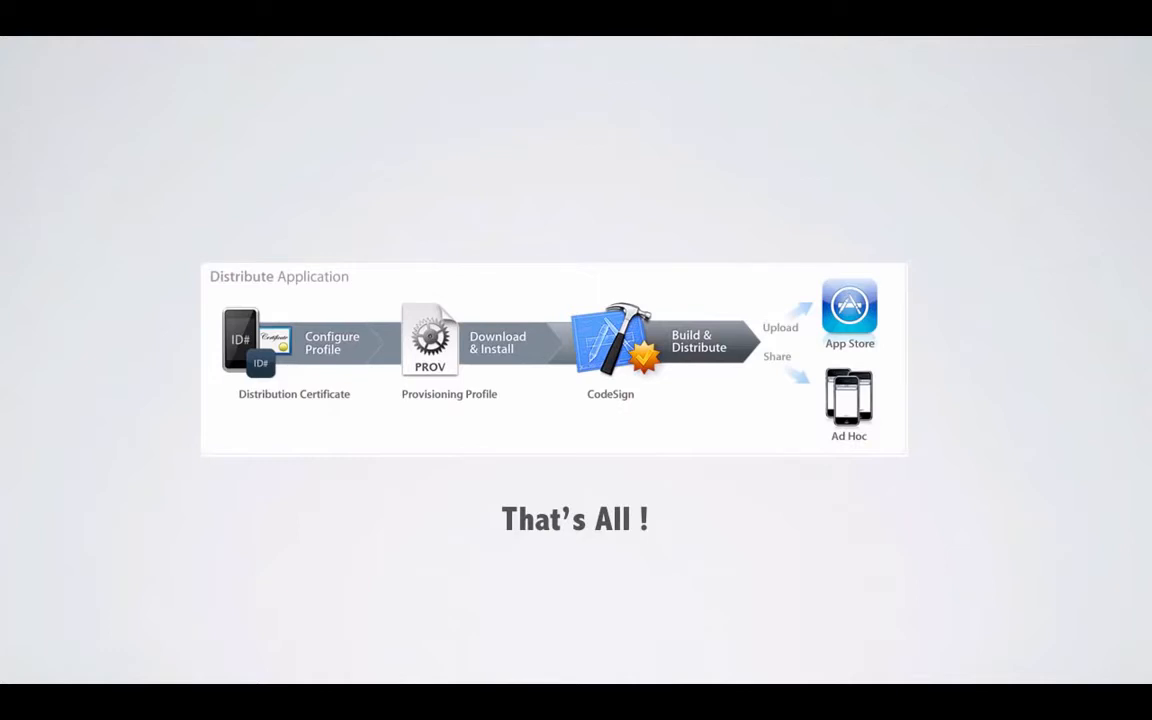
key("Right")
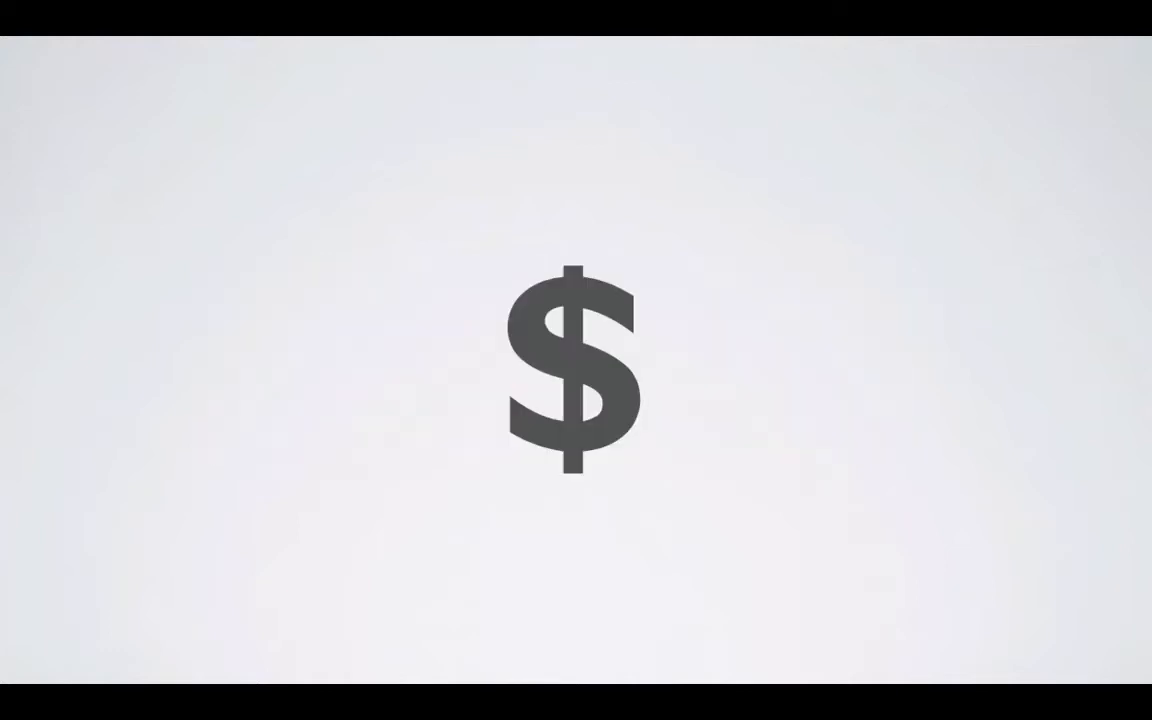